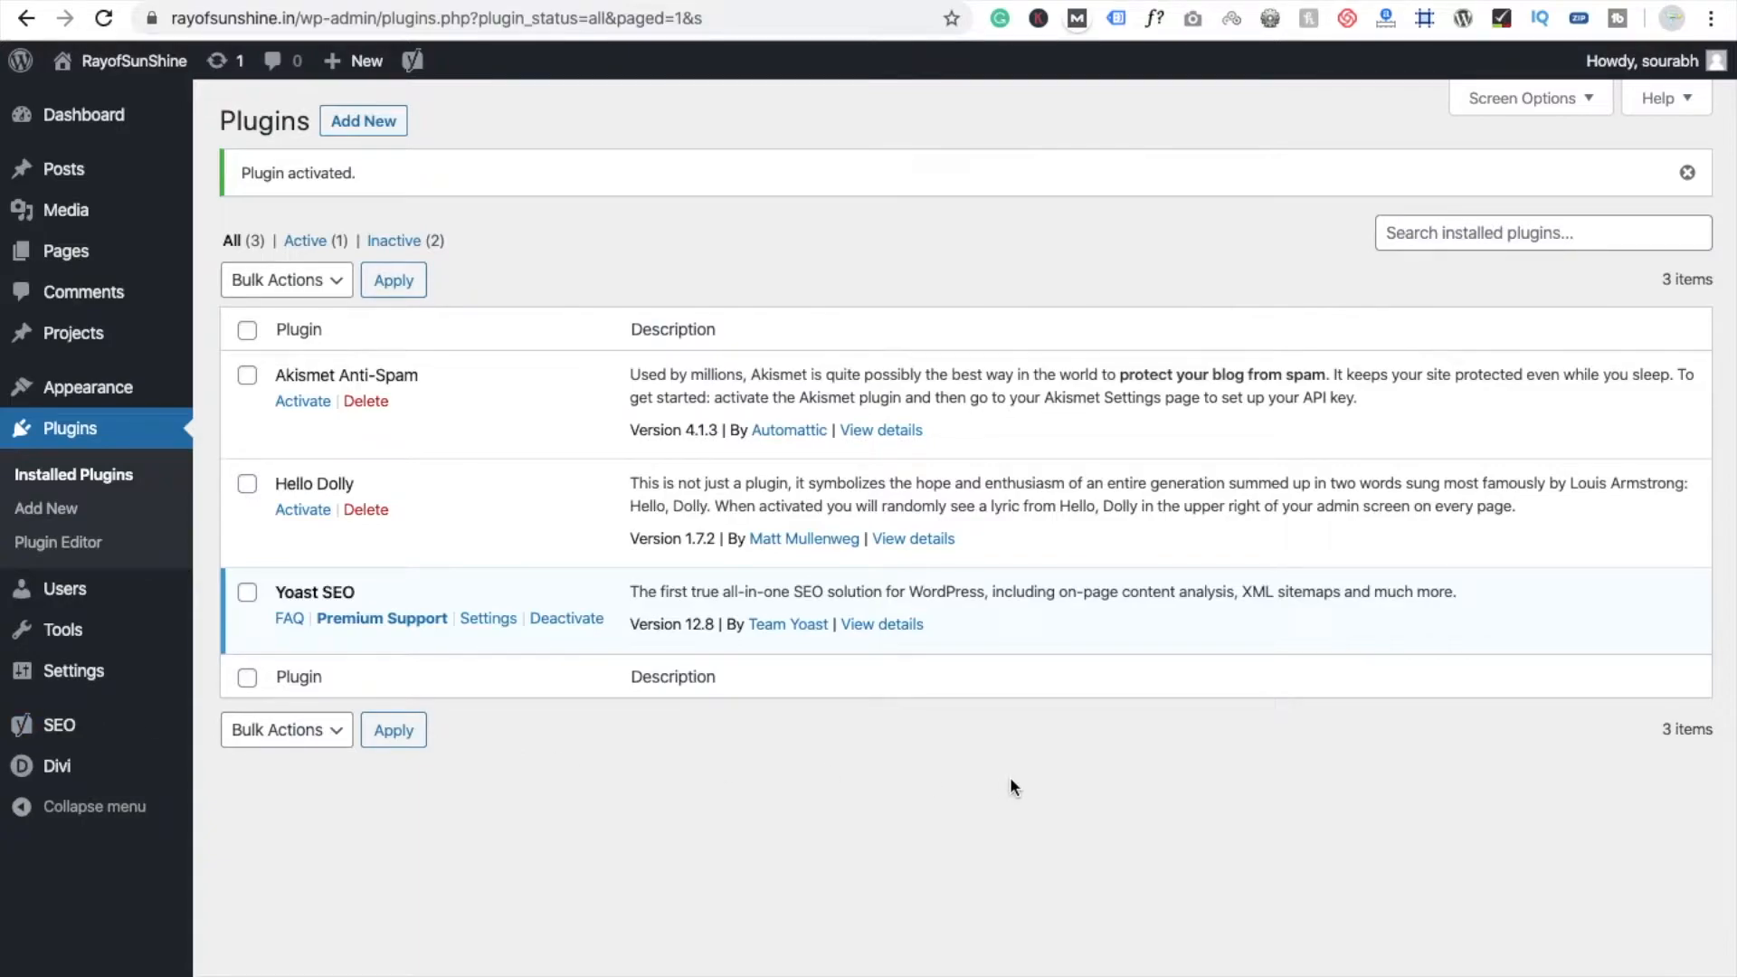
# - Open the general Yoast SEO dashboard and review its configuration, problems and notifications sections
pyautogui.moveTo(27, 734)
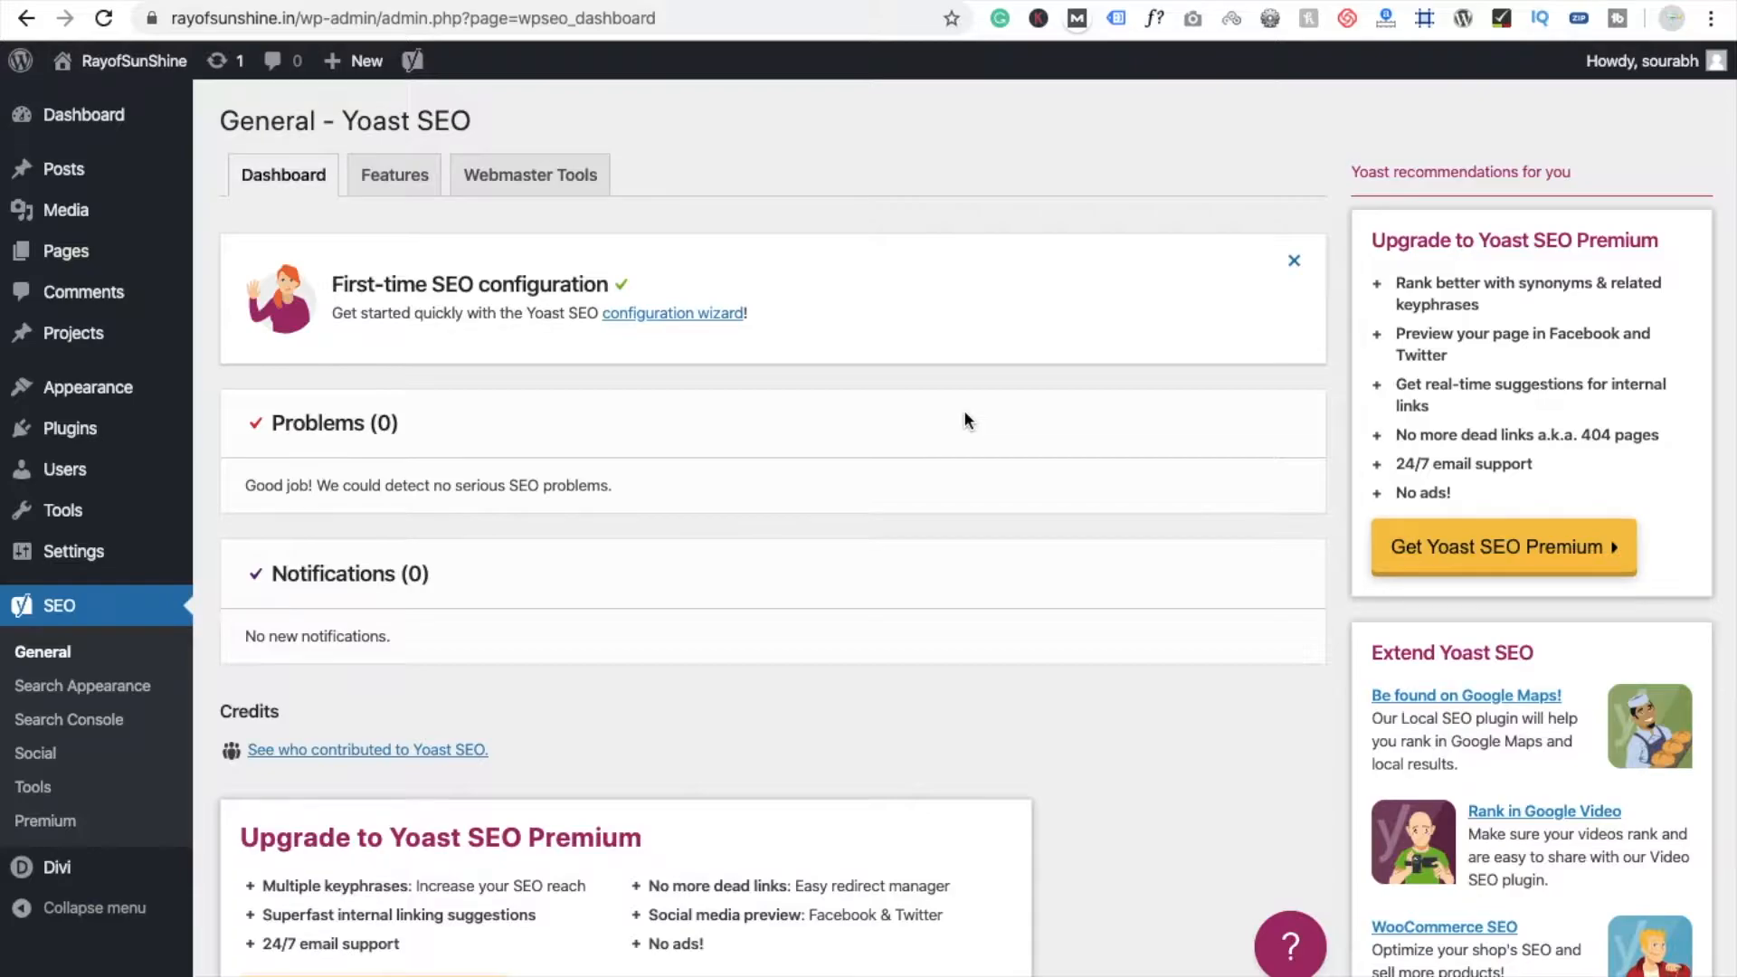
pyautogui.scroll(-6, 963, 419)
pyautogui.scroll(2, 826, 418)
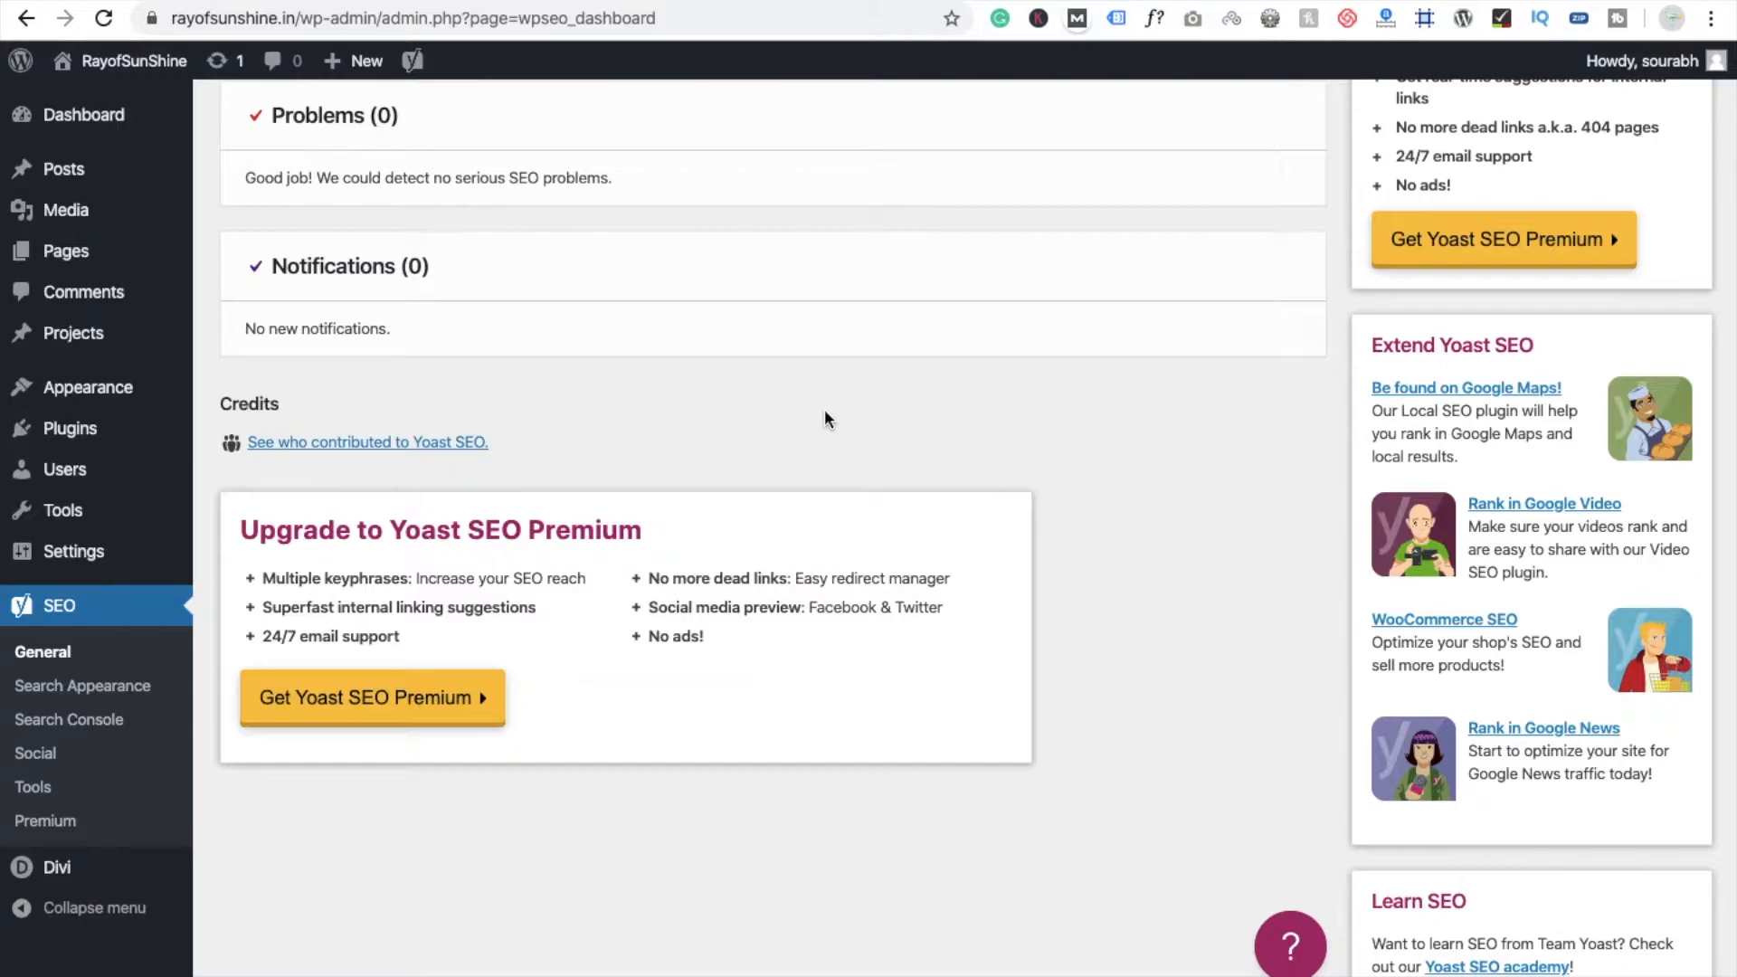
pyautogui.scroll(2, 826, 419)
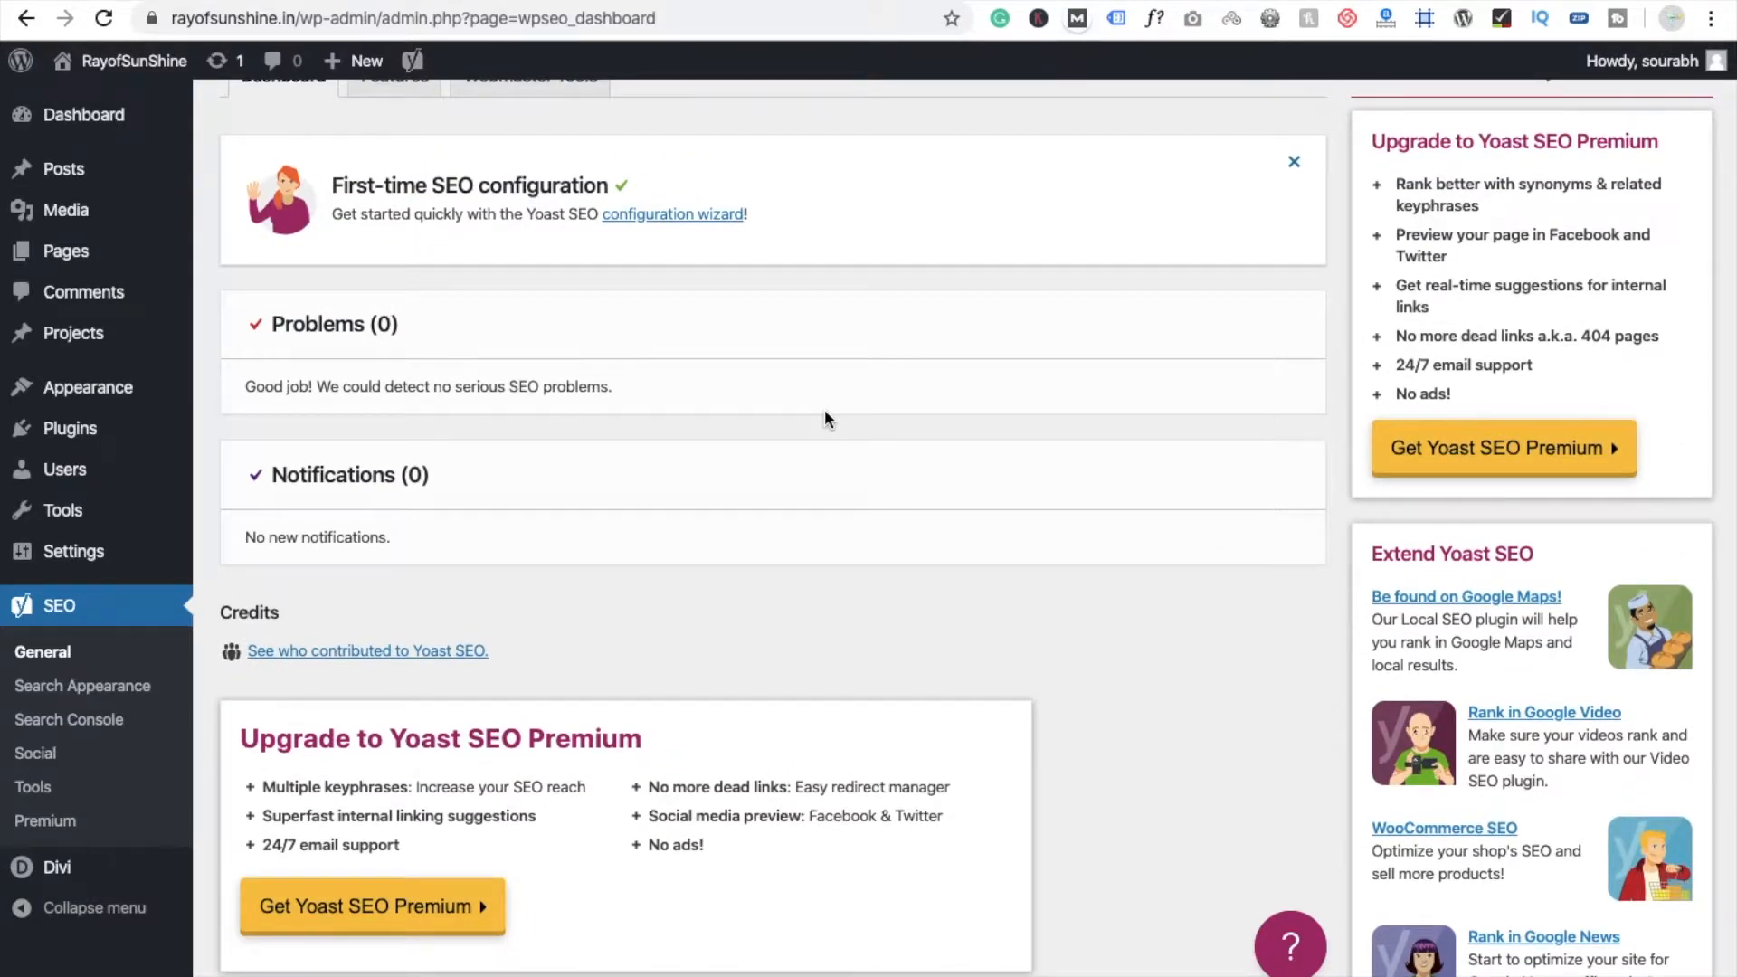
pyautogui.scroll(1, 824, 412)
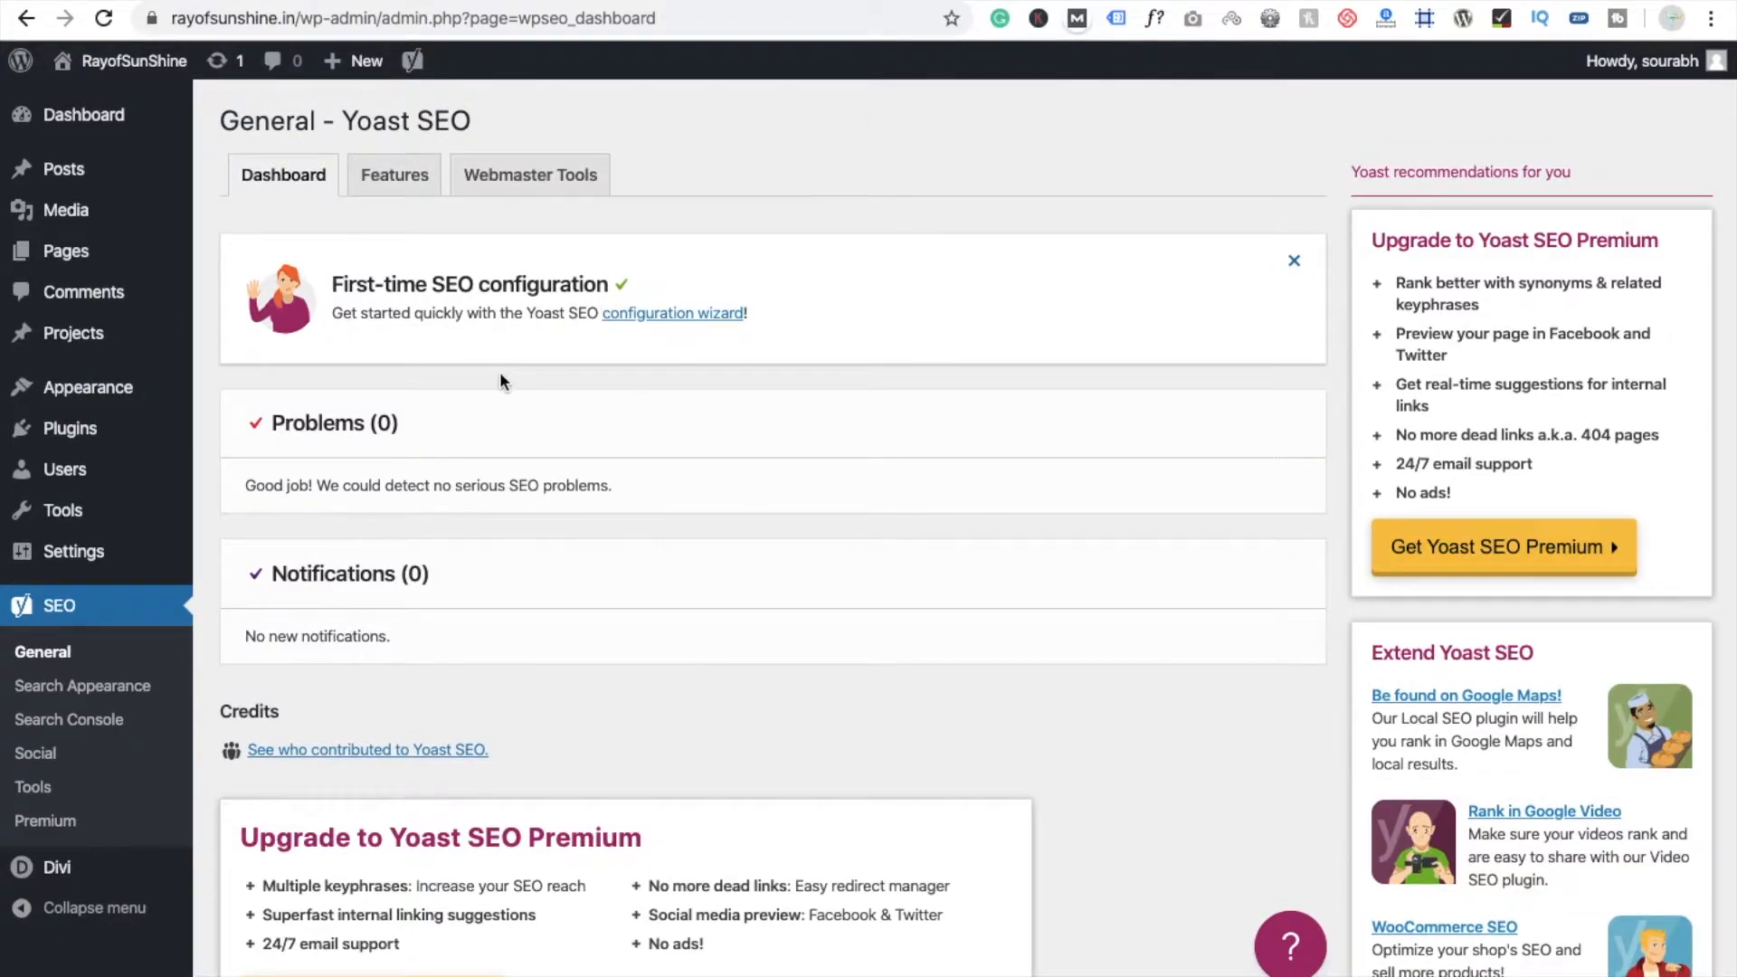
# - Set the organization name to "Rayofshunshine" in Yoast's general Search Appearance settings
pyautogui.click(125, 689)
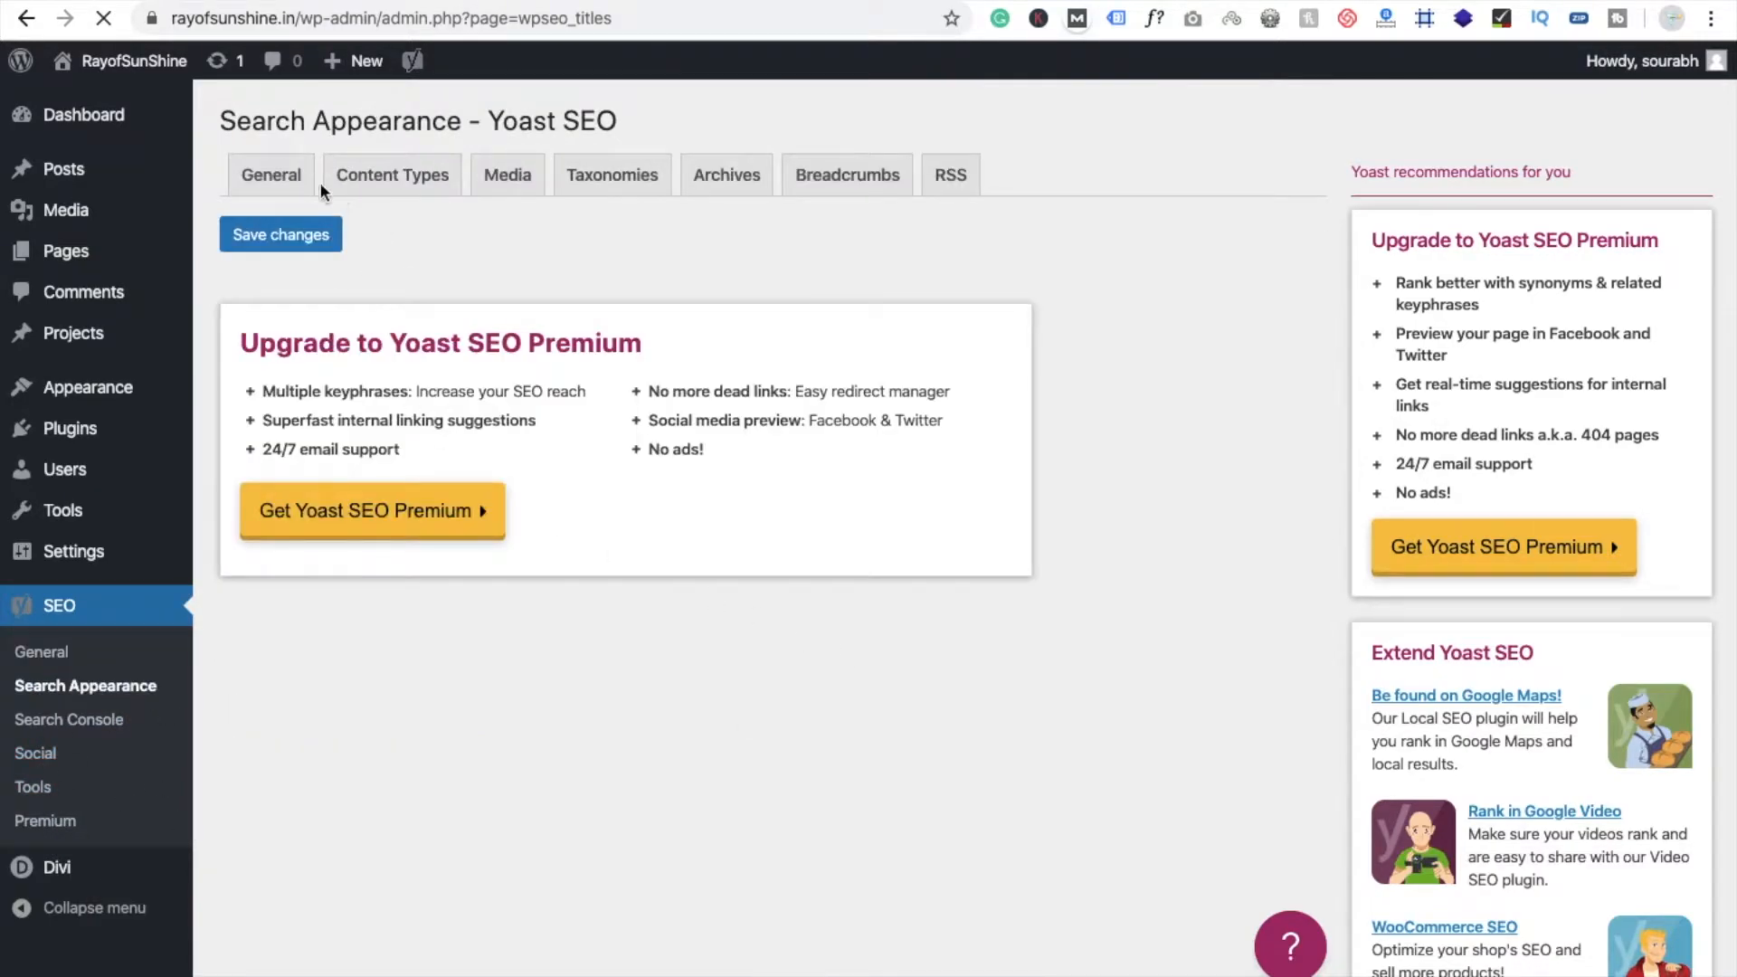
pyautogui.scroll(-8, 581, 485)
pyautogui.click(608, 485)
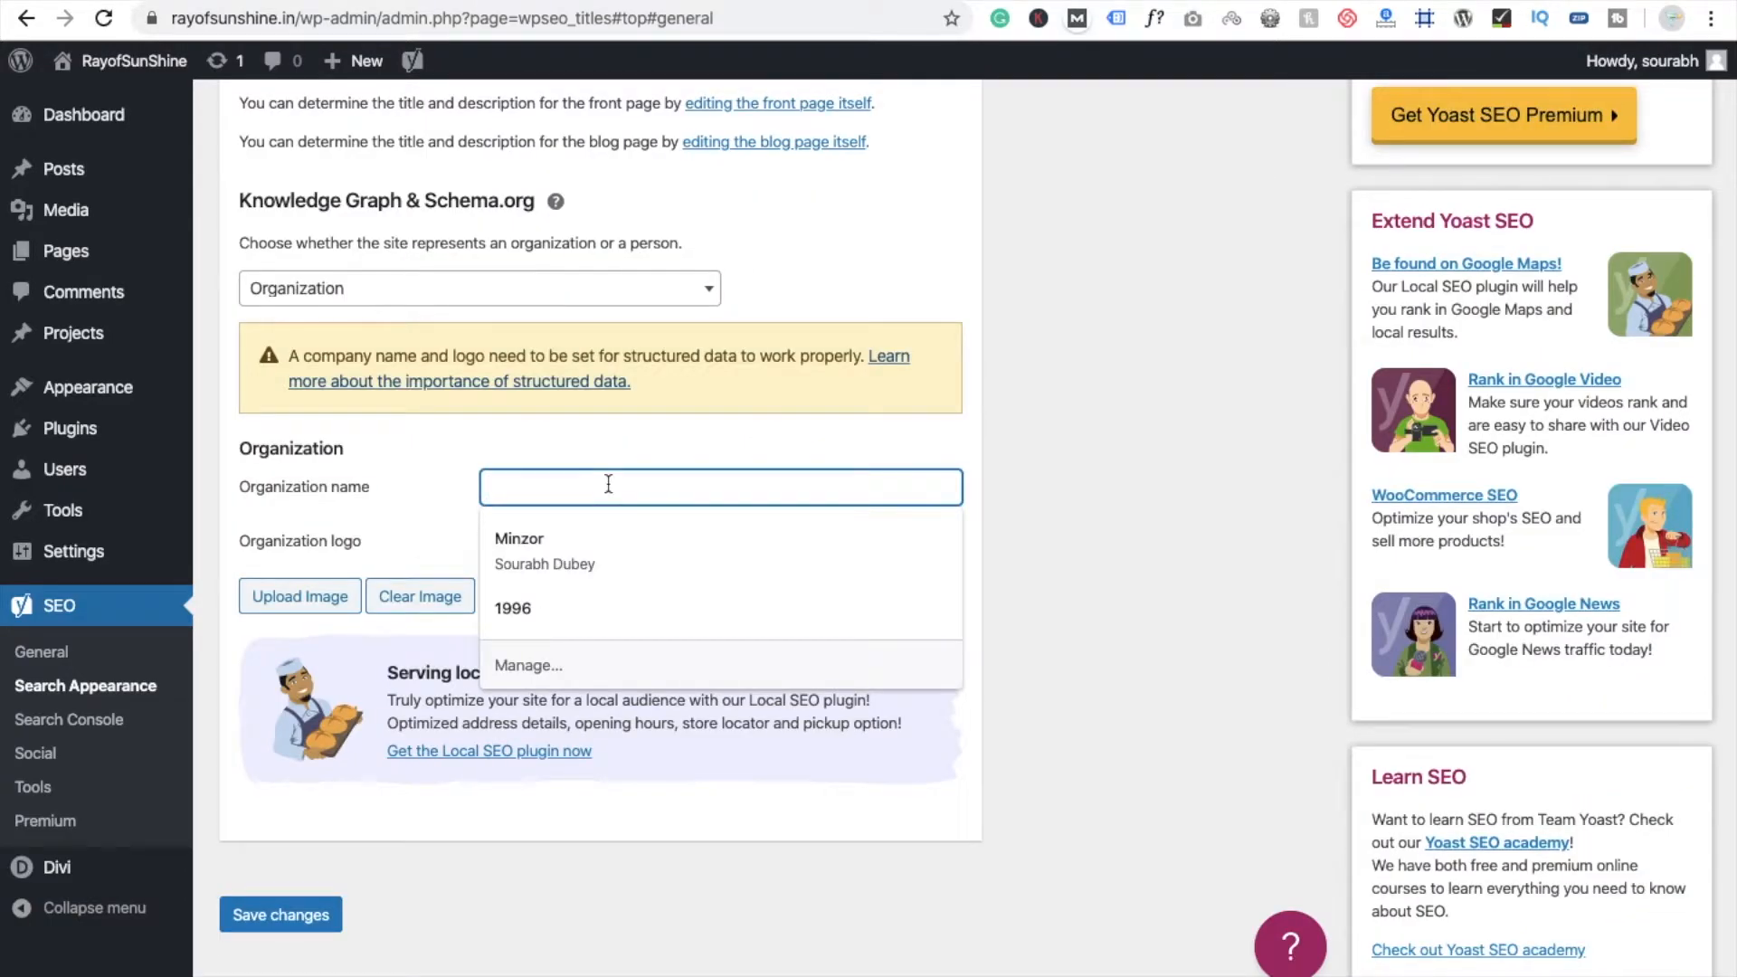
pyautogui.write('Rayof')
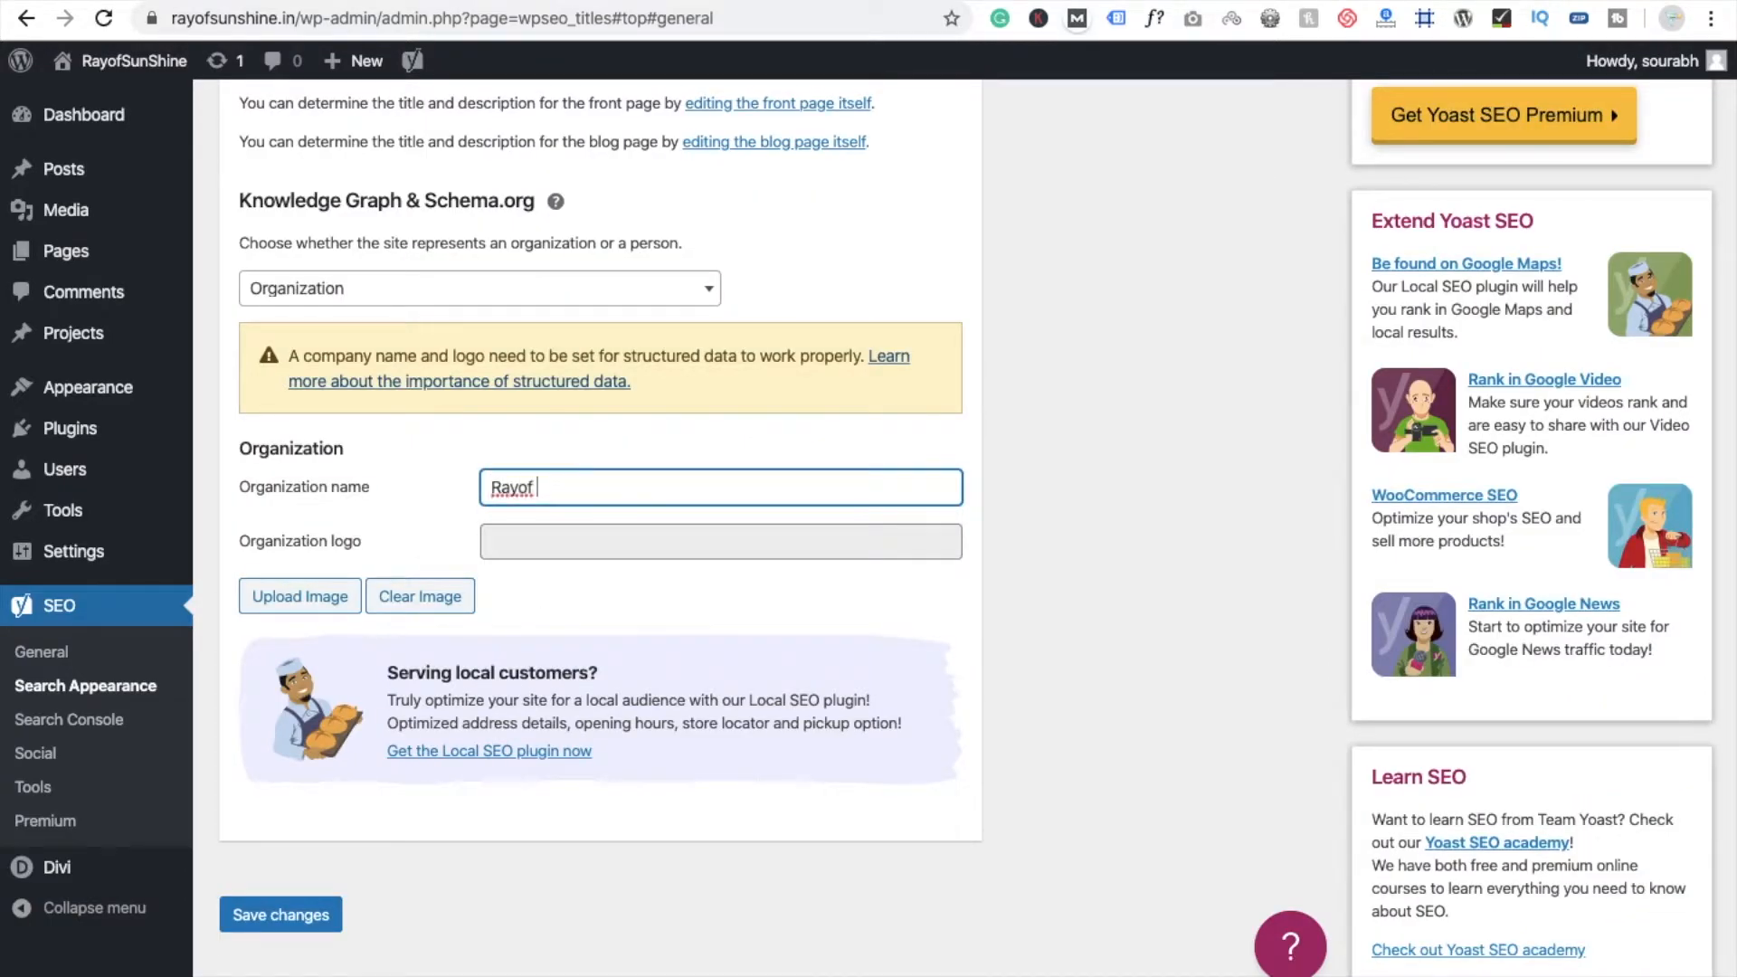
pyautogui.write('shunshine')
# - Set logo.png from the media library as the organization logo and save the Search Appearance changes
pyautogui.scroll(-1, 597, 543)
pyautogui.click(286, 517)
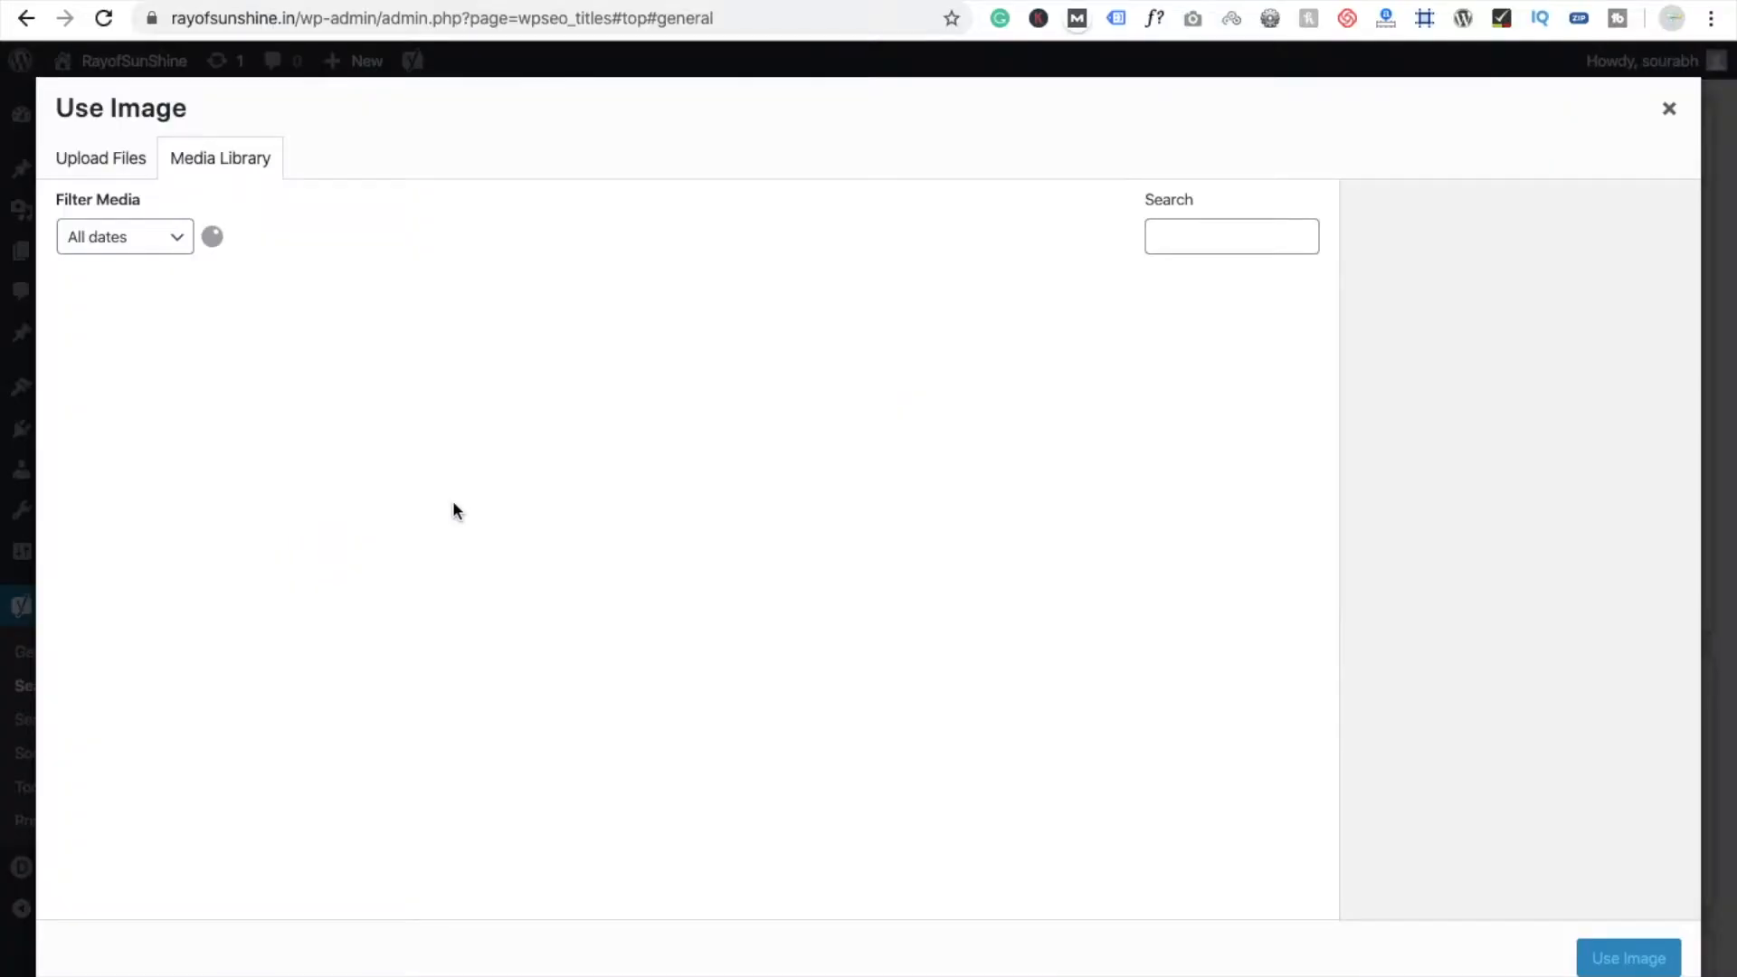
pyautogui.click(106, 348)
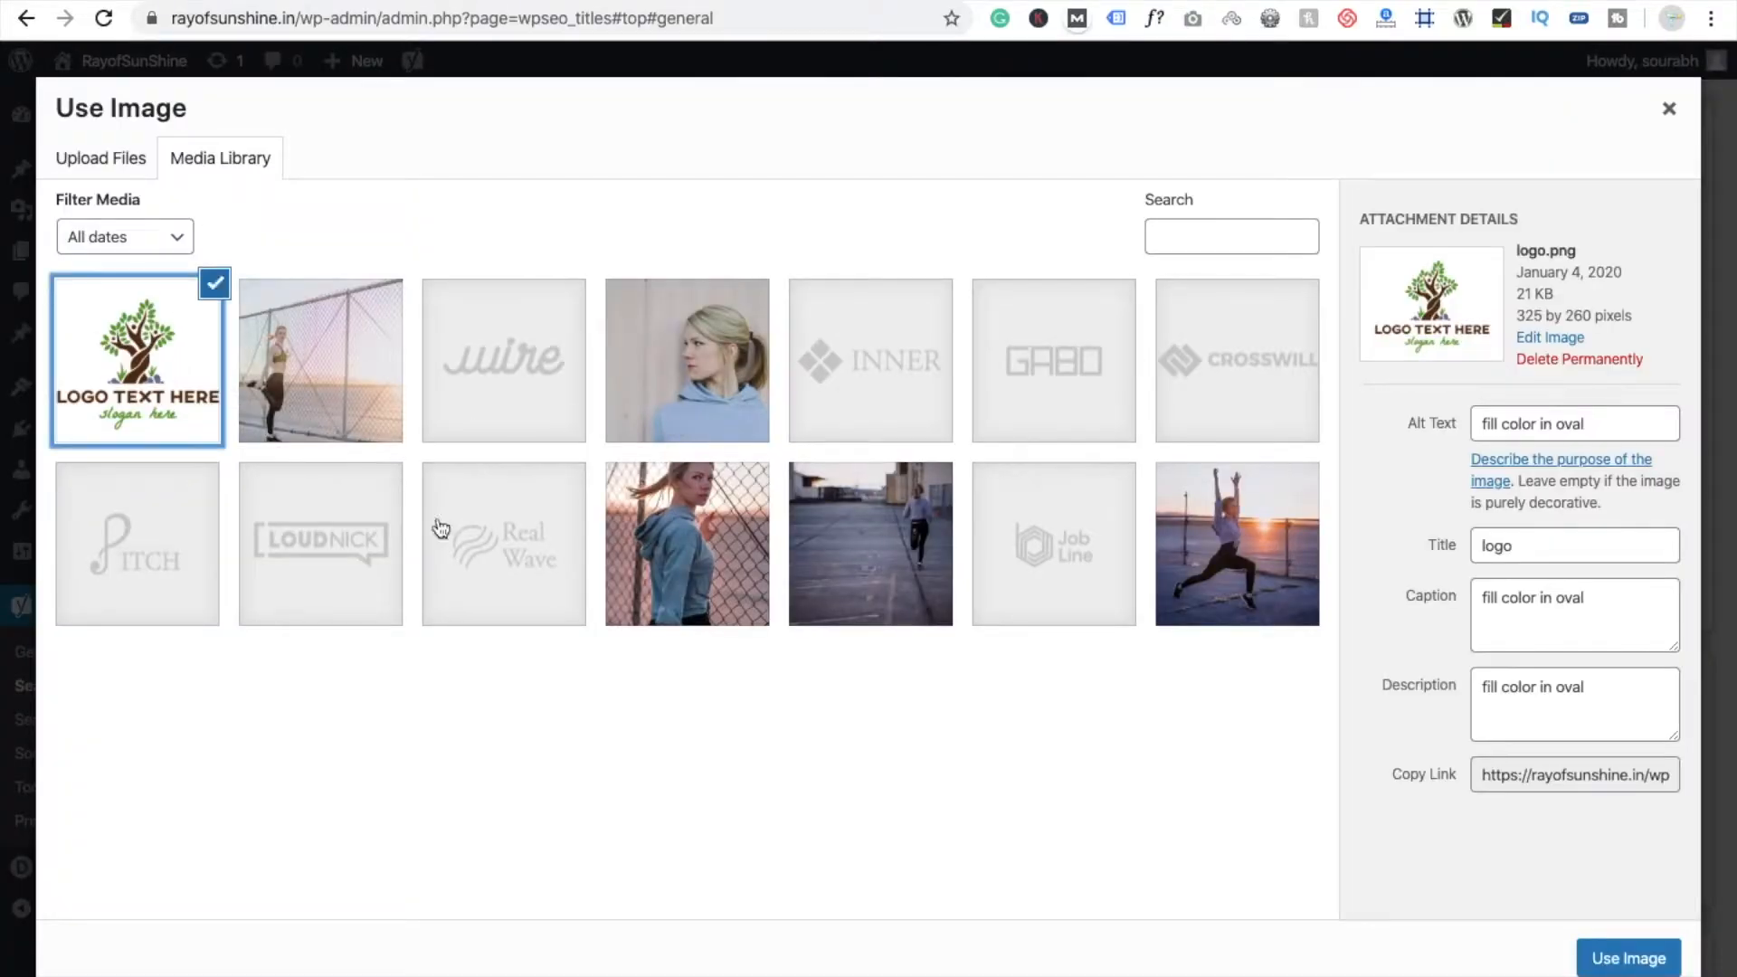
pyautogui.click(1629, 958)
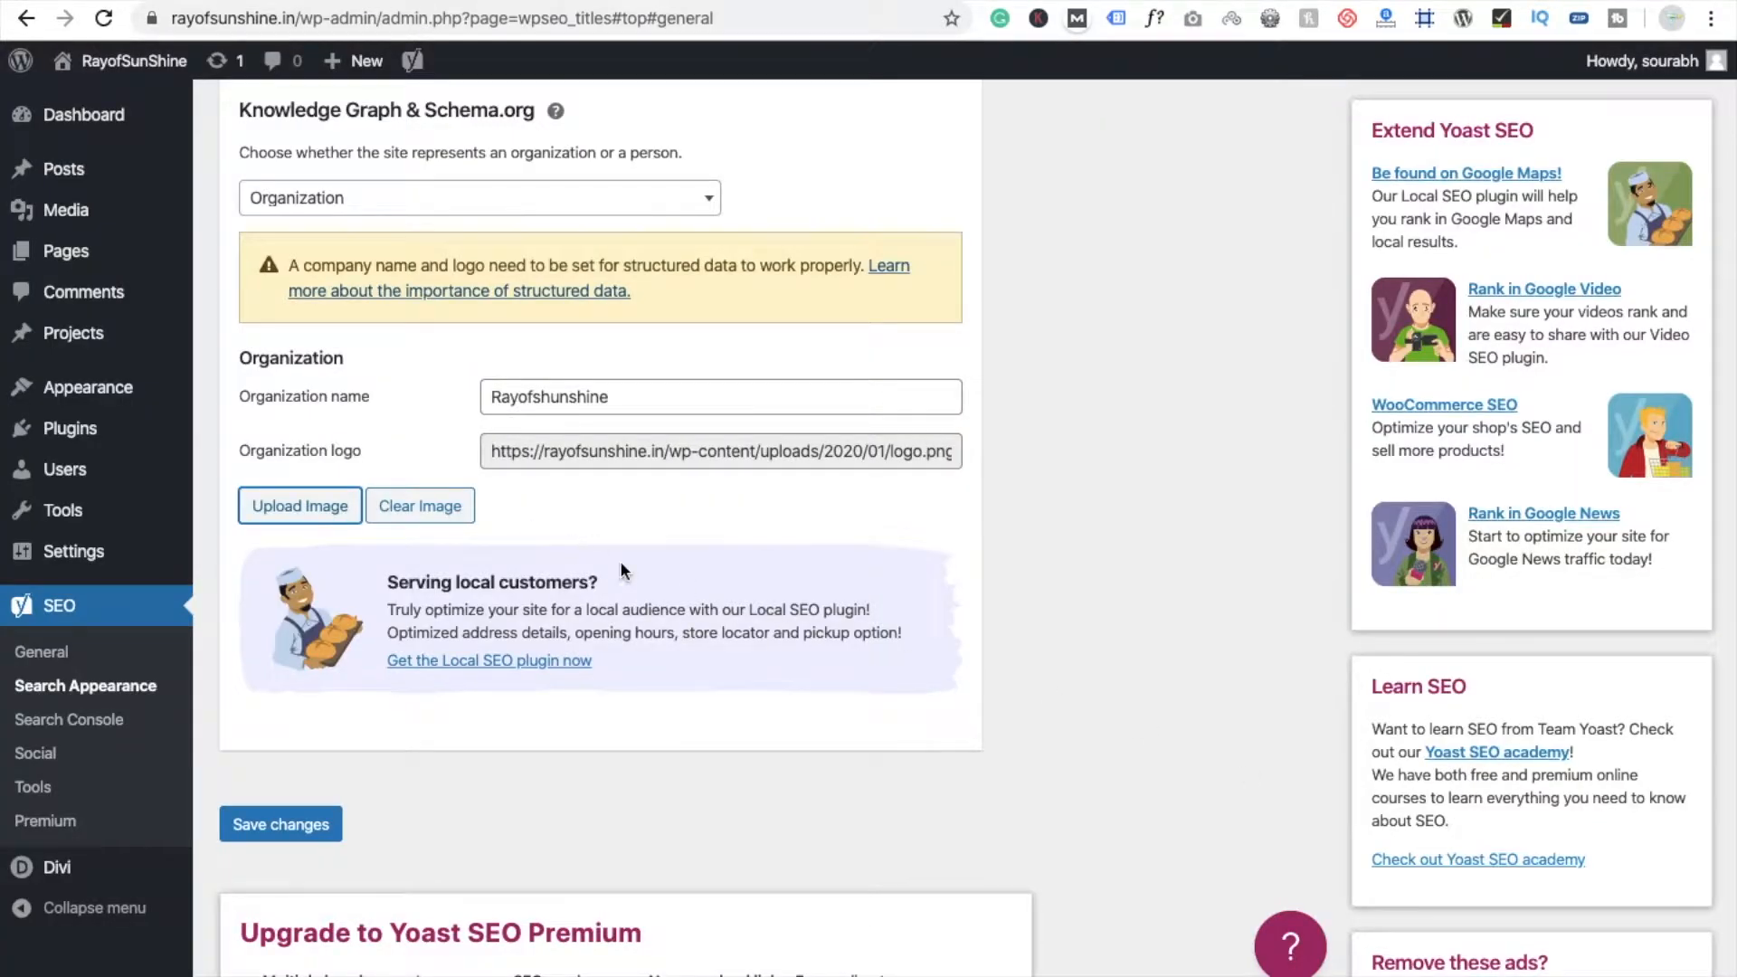
pyautogui.scroll(-2, 934, 777)
pyautogui.click(331, 616)
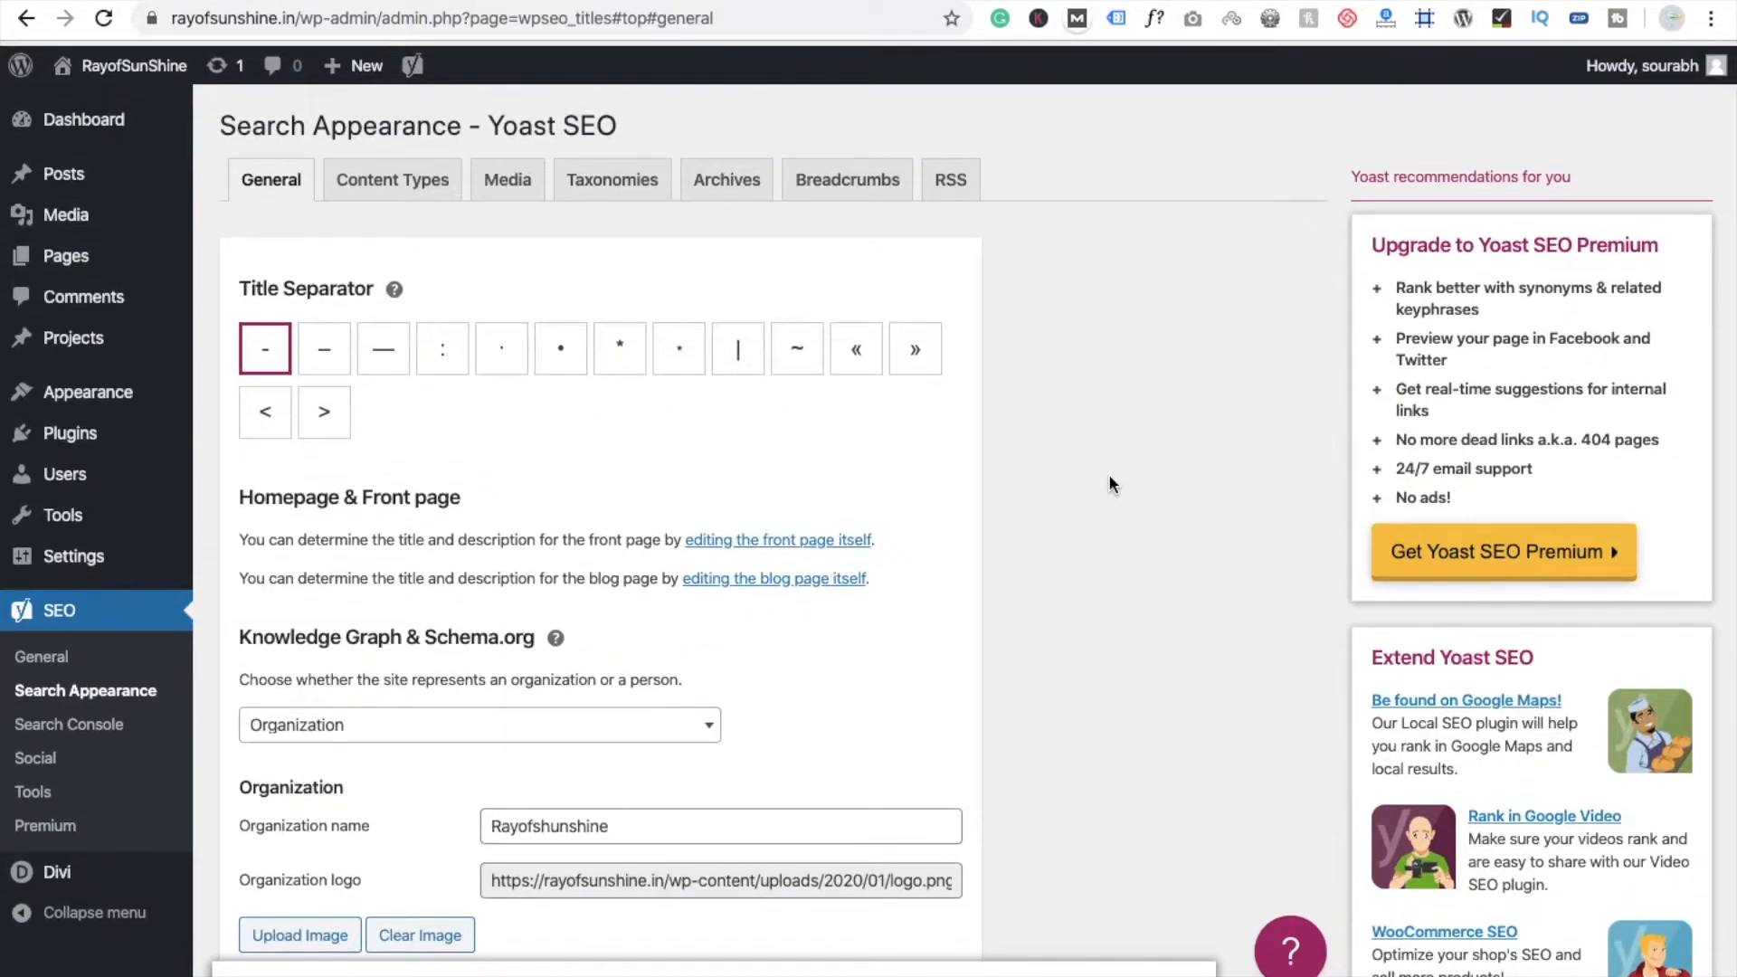
# - Look over the saved Search Appearance settings and start a new WordPress post
pyautogui.scroll(-7, 1109, 484)
pyautogui.scroll(7, 1109, 484)
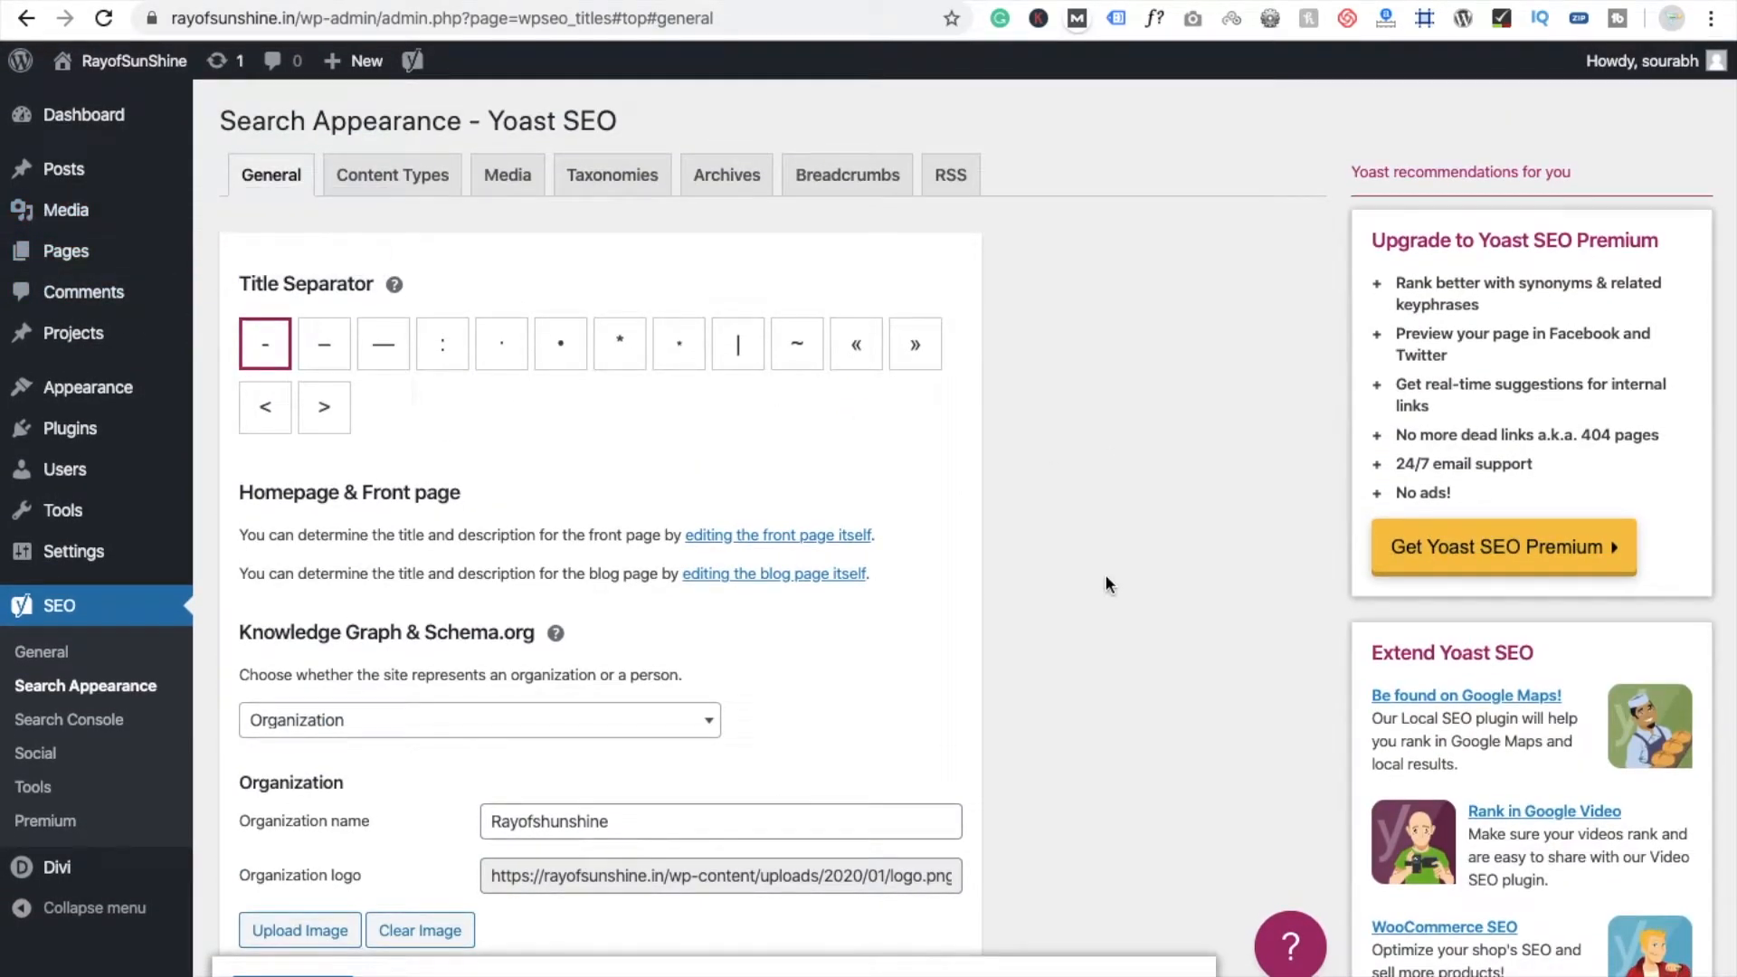
pyautogui.moveTo(52, 190)
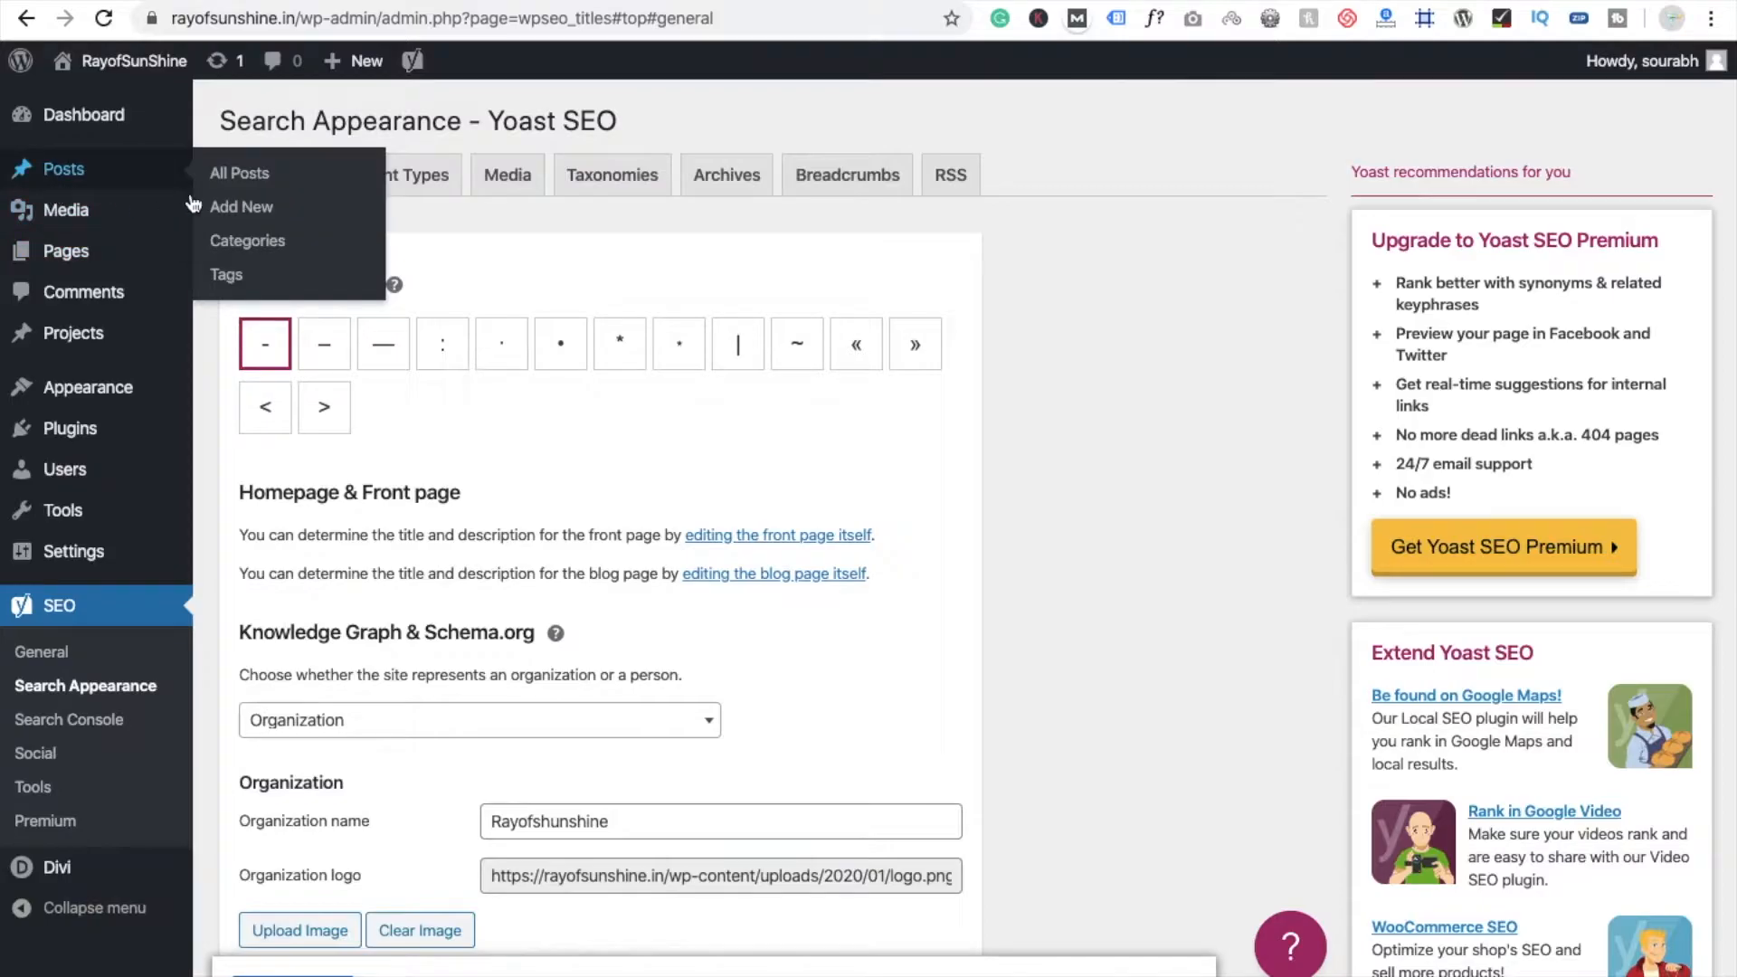
pyautogui.click(296, 211)
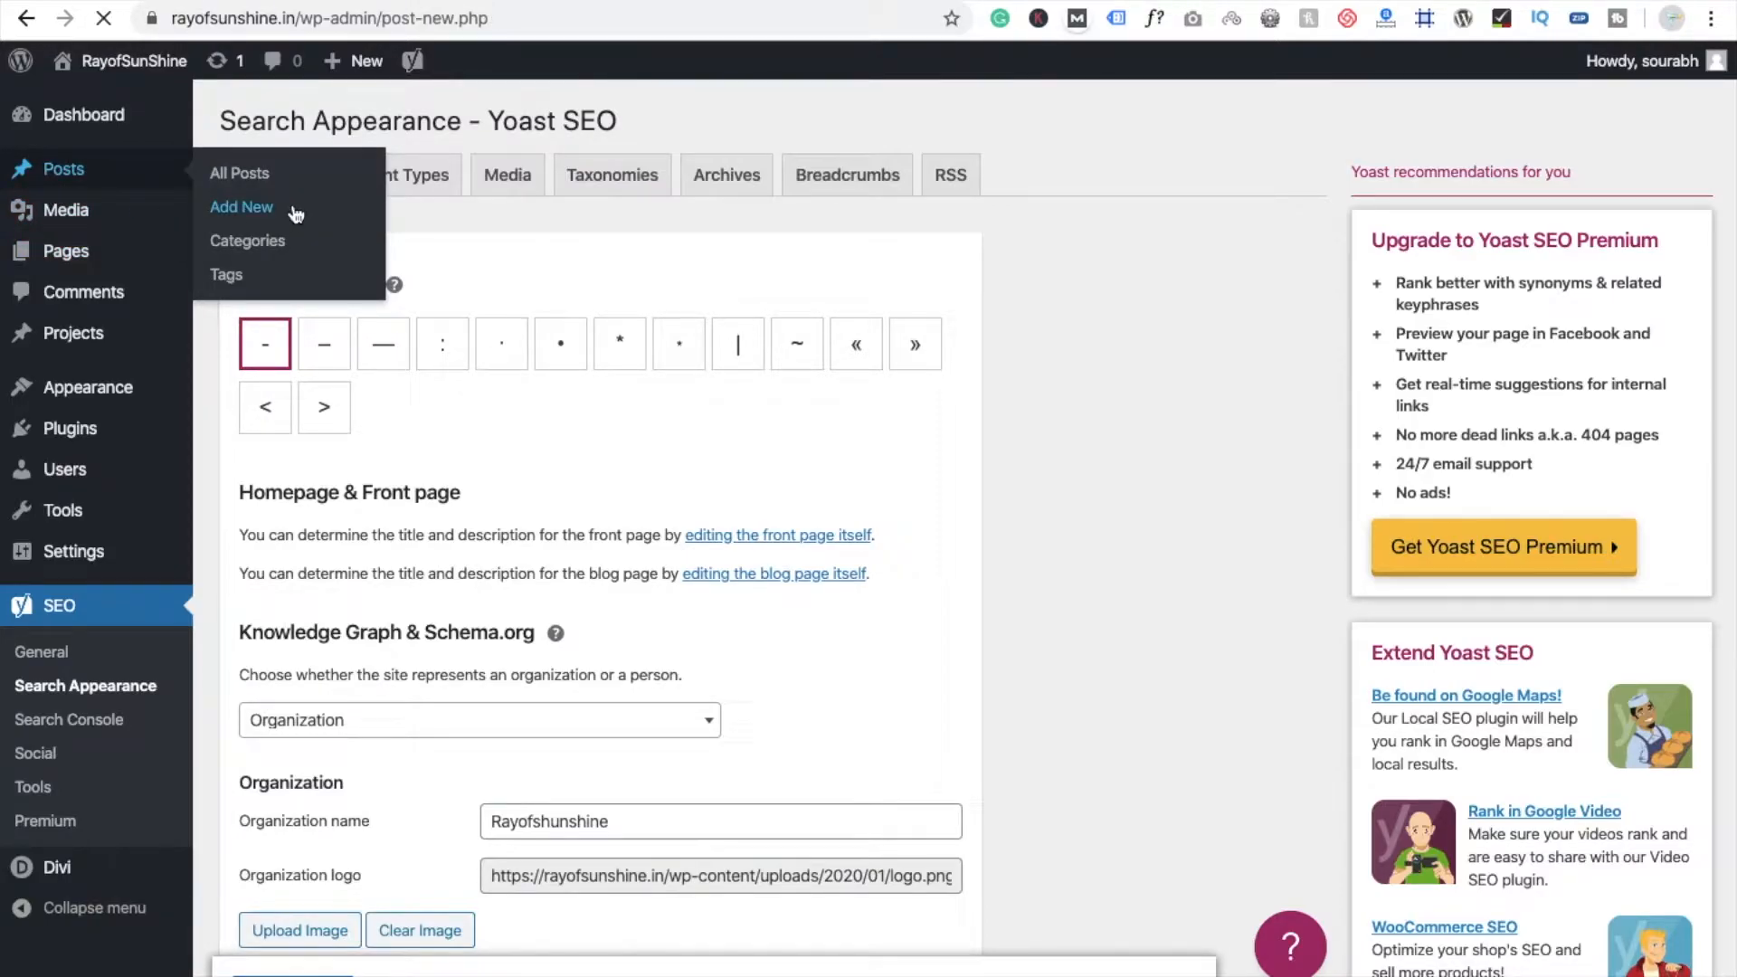
# - Go to thecodingbus.info in a separate browser tab and open its article "Best User Registration Plugins for WordPress"
pyautogui.press('super+l')
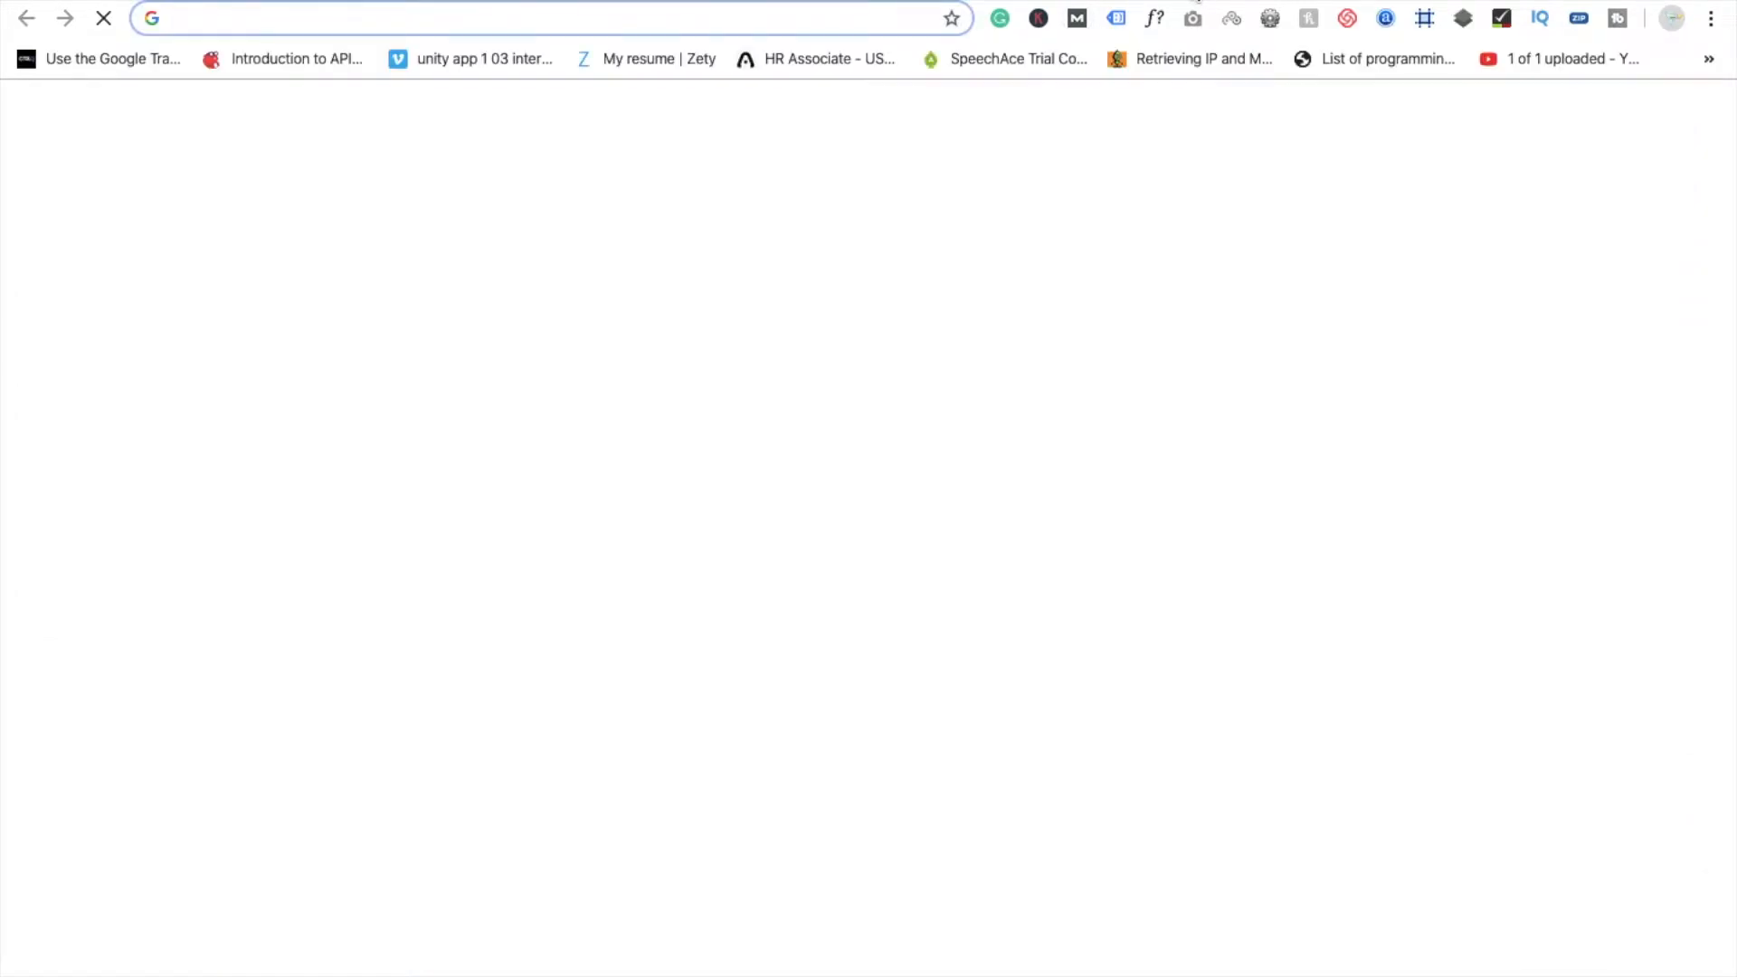
pyautogui.write('the')
pyautogui.press('Return')
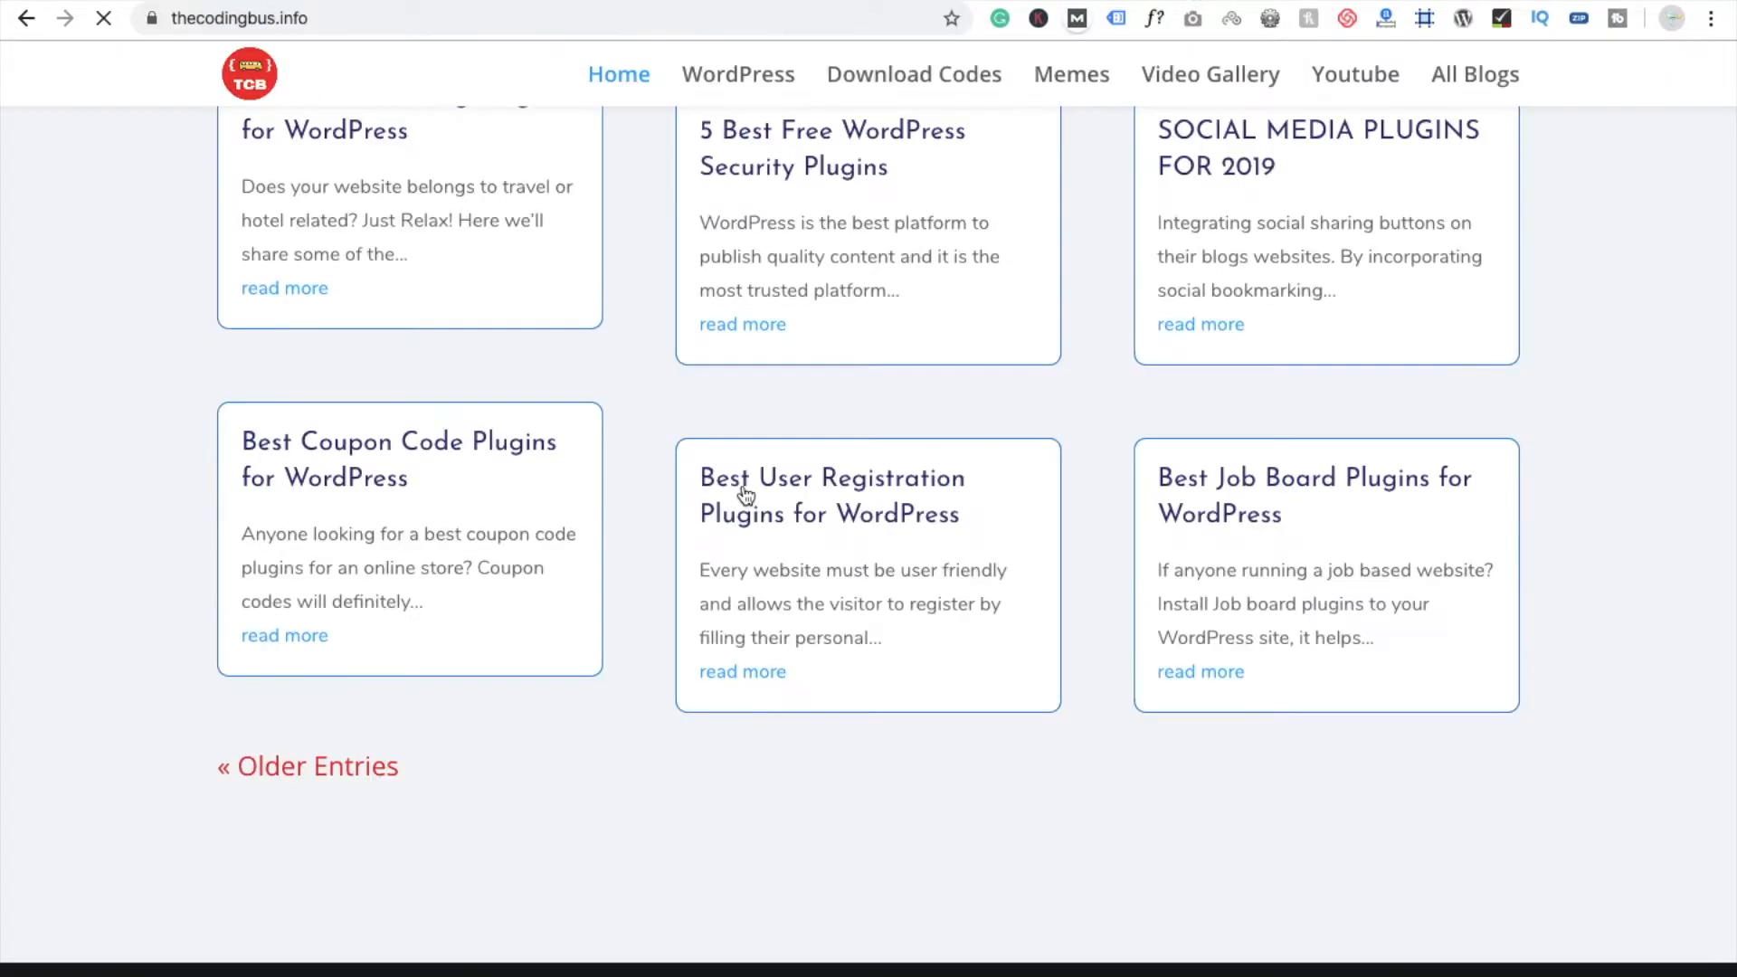
pyautogui.click(748, 498)
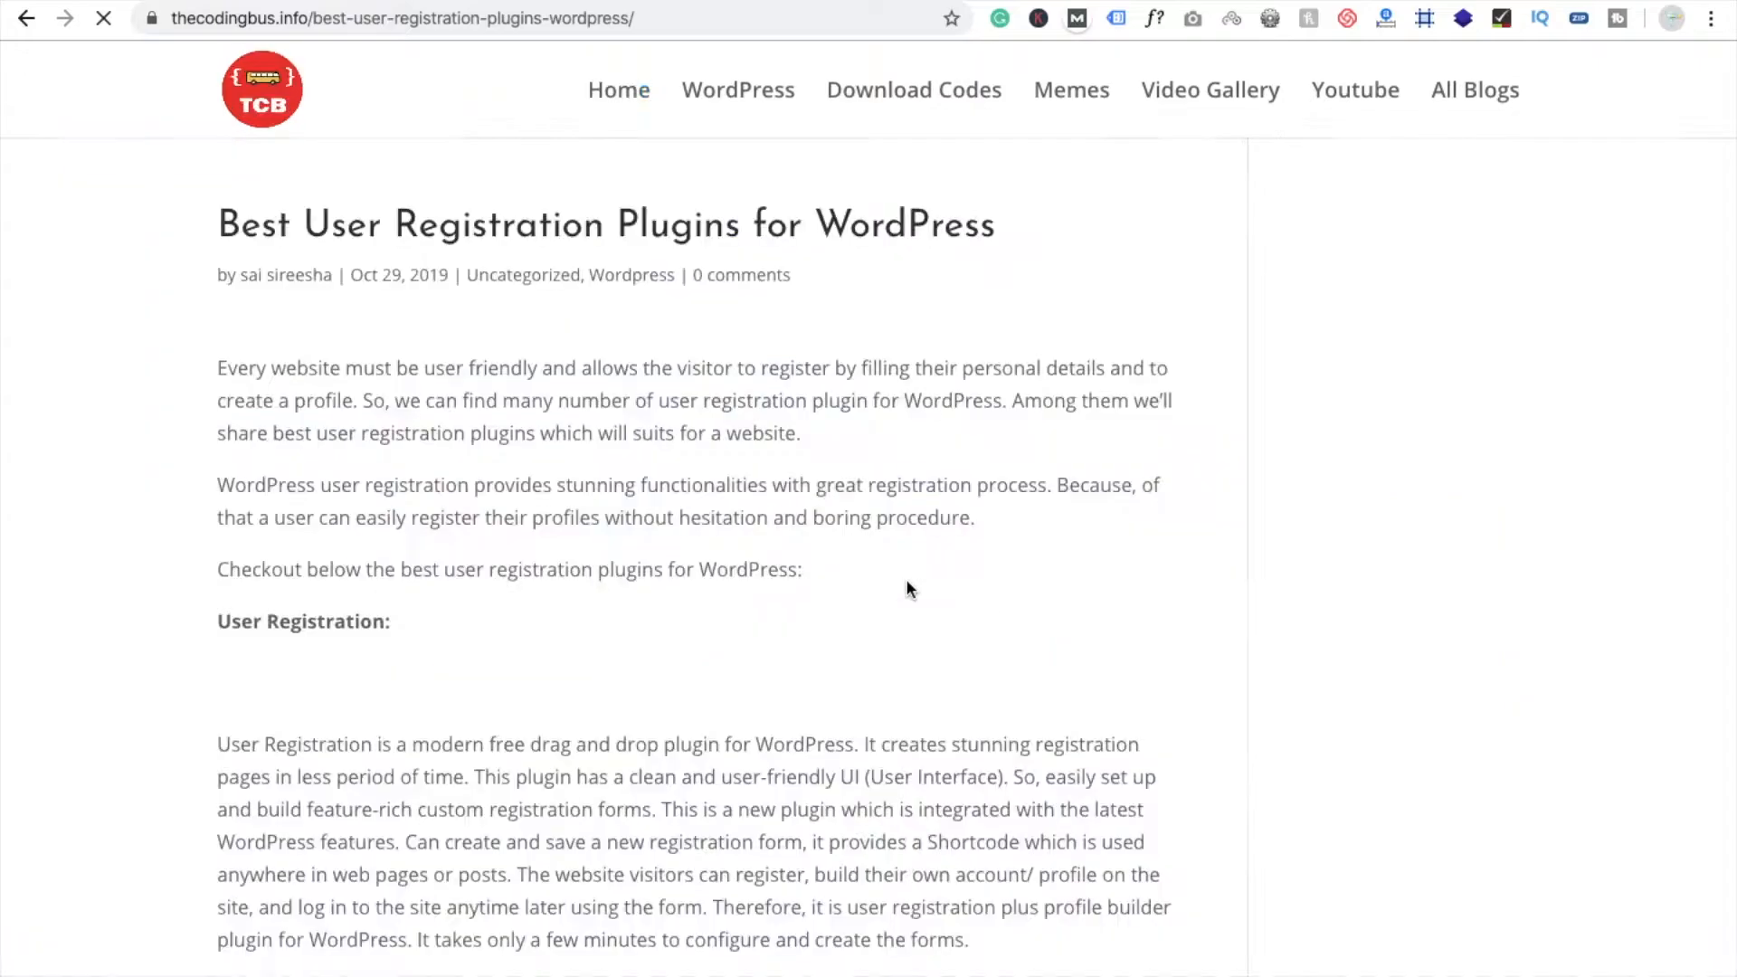
# - Copy the article's headline and replace the new post's title with "Best User Registration Plugins for WordPress"
pyautogui.tripleClick(606, 225)
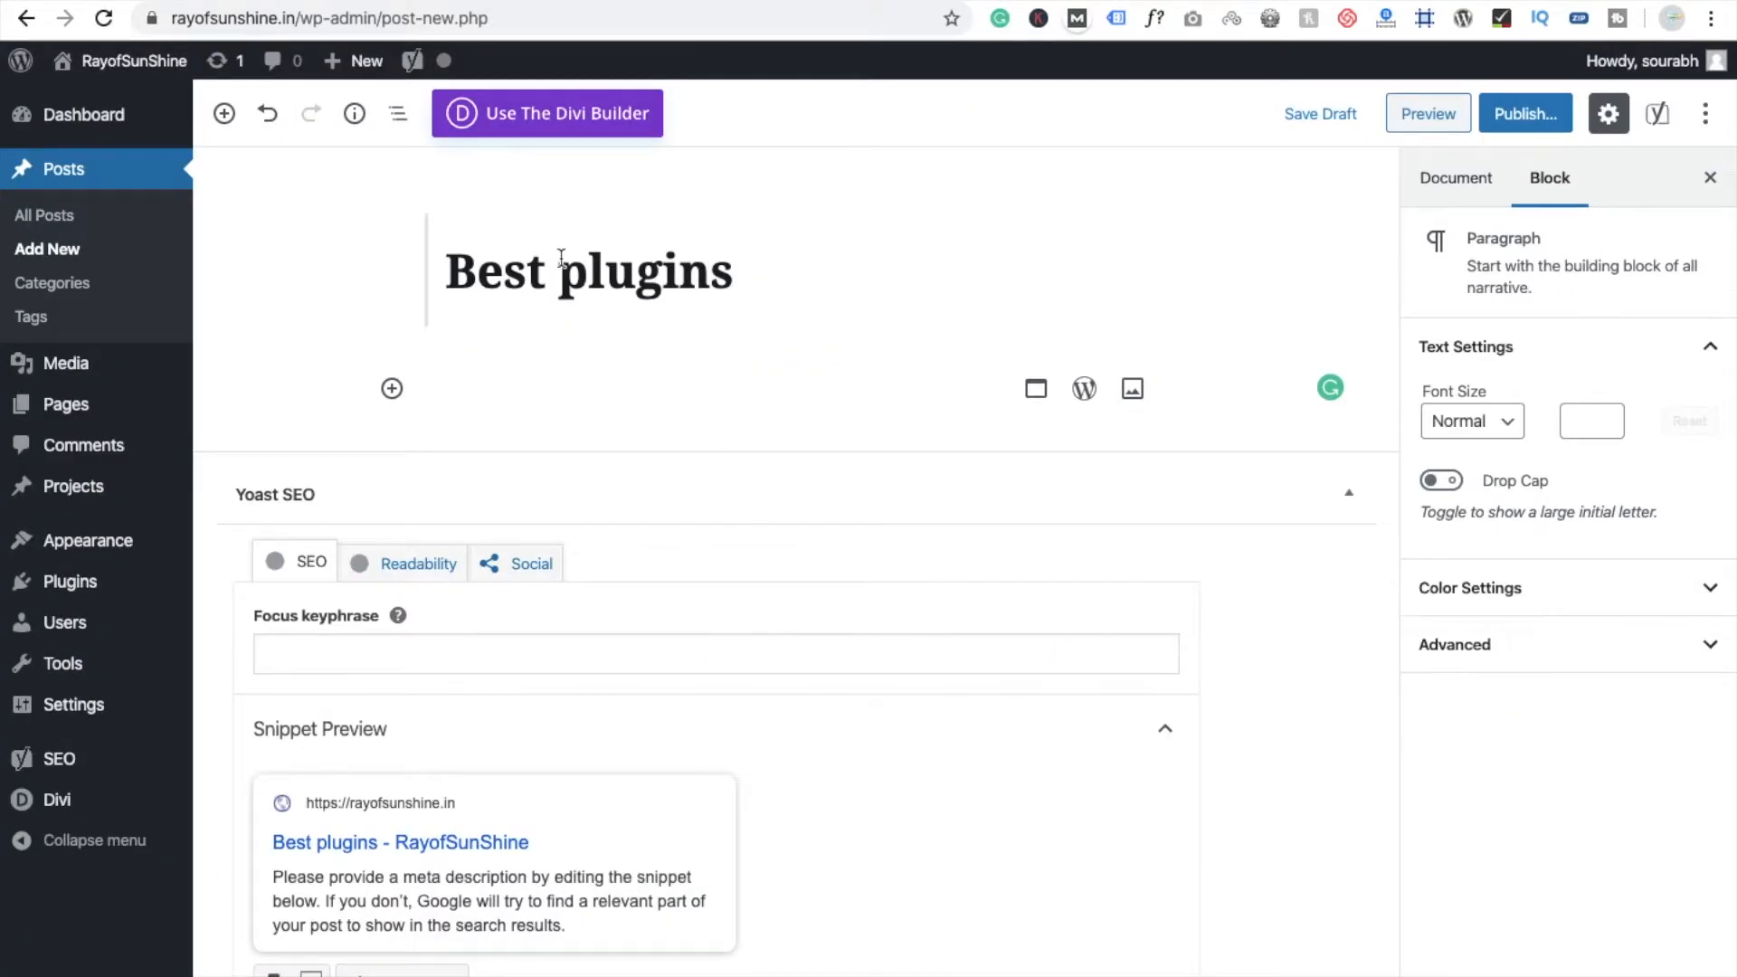
pyautogui.doubleClick(561, 263)
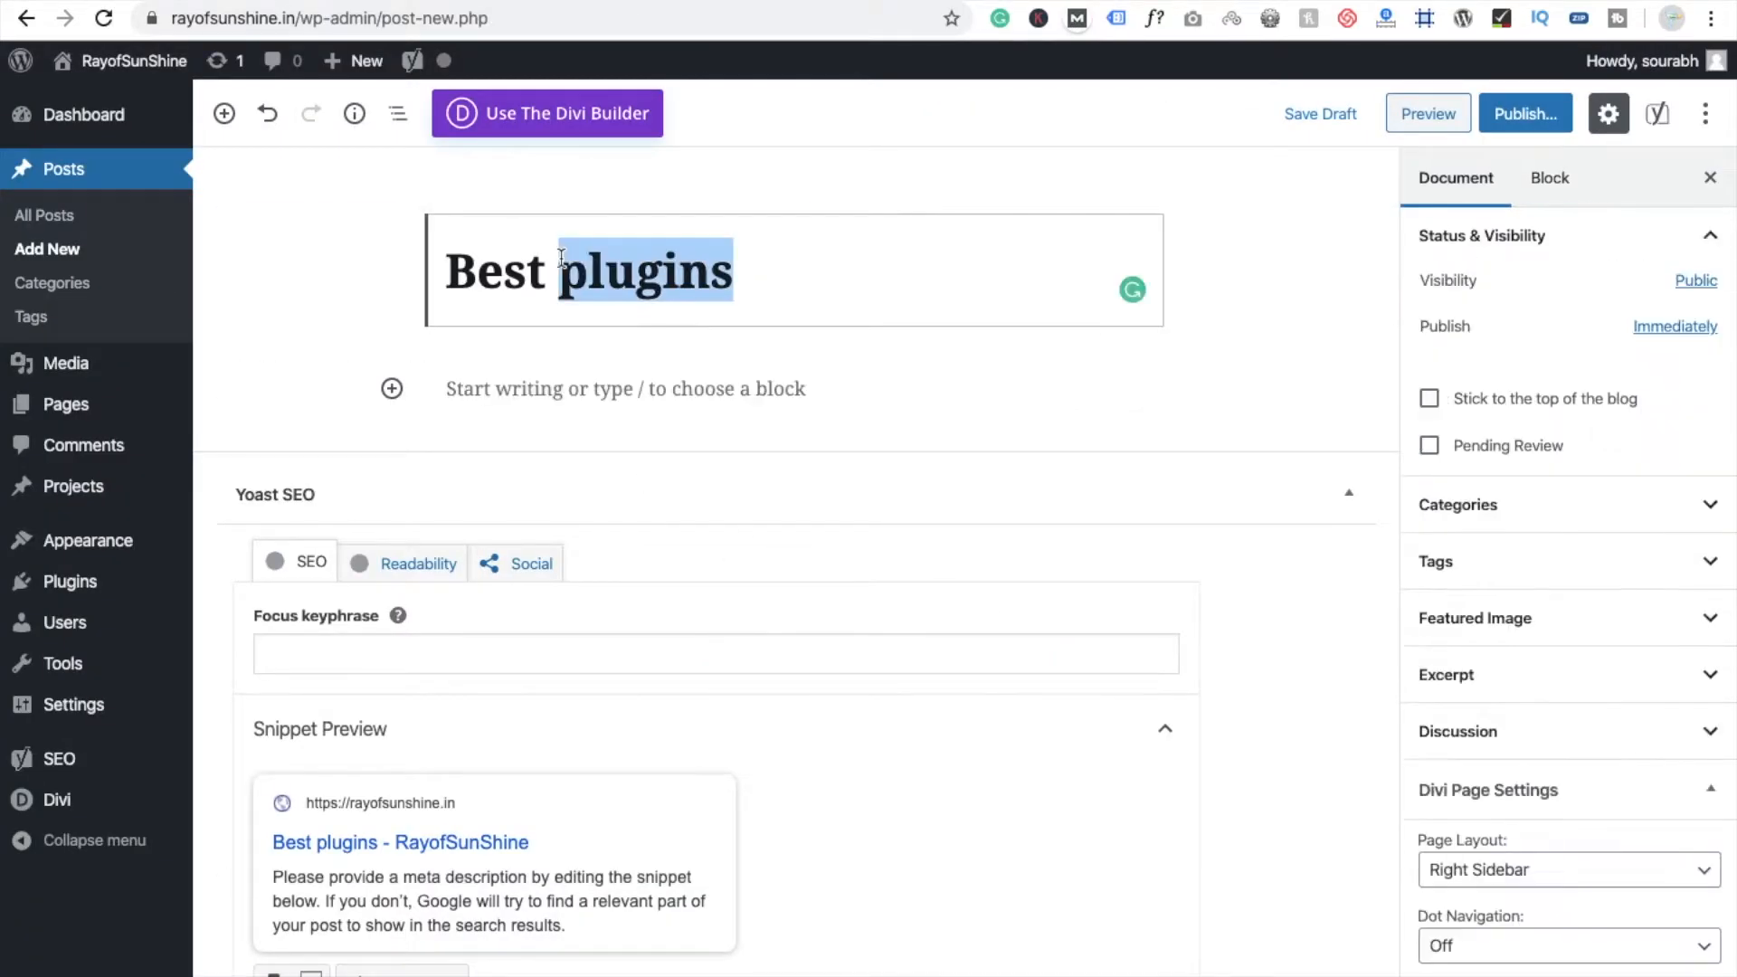
pyautogui.hotkey('ctrl', 'a')
pyautogui.write('Best User Registration Plugins for WordPress')
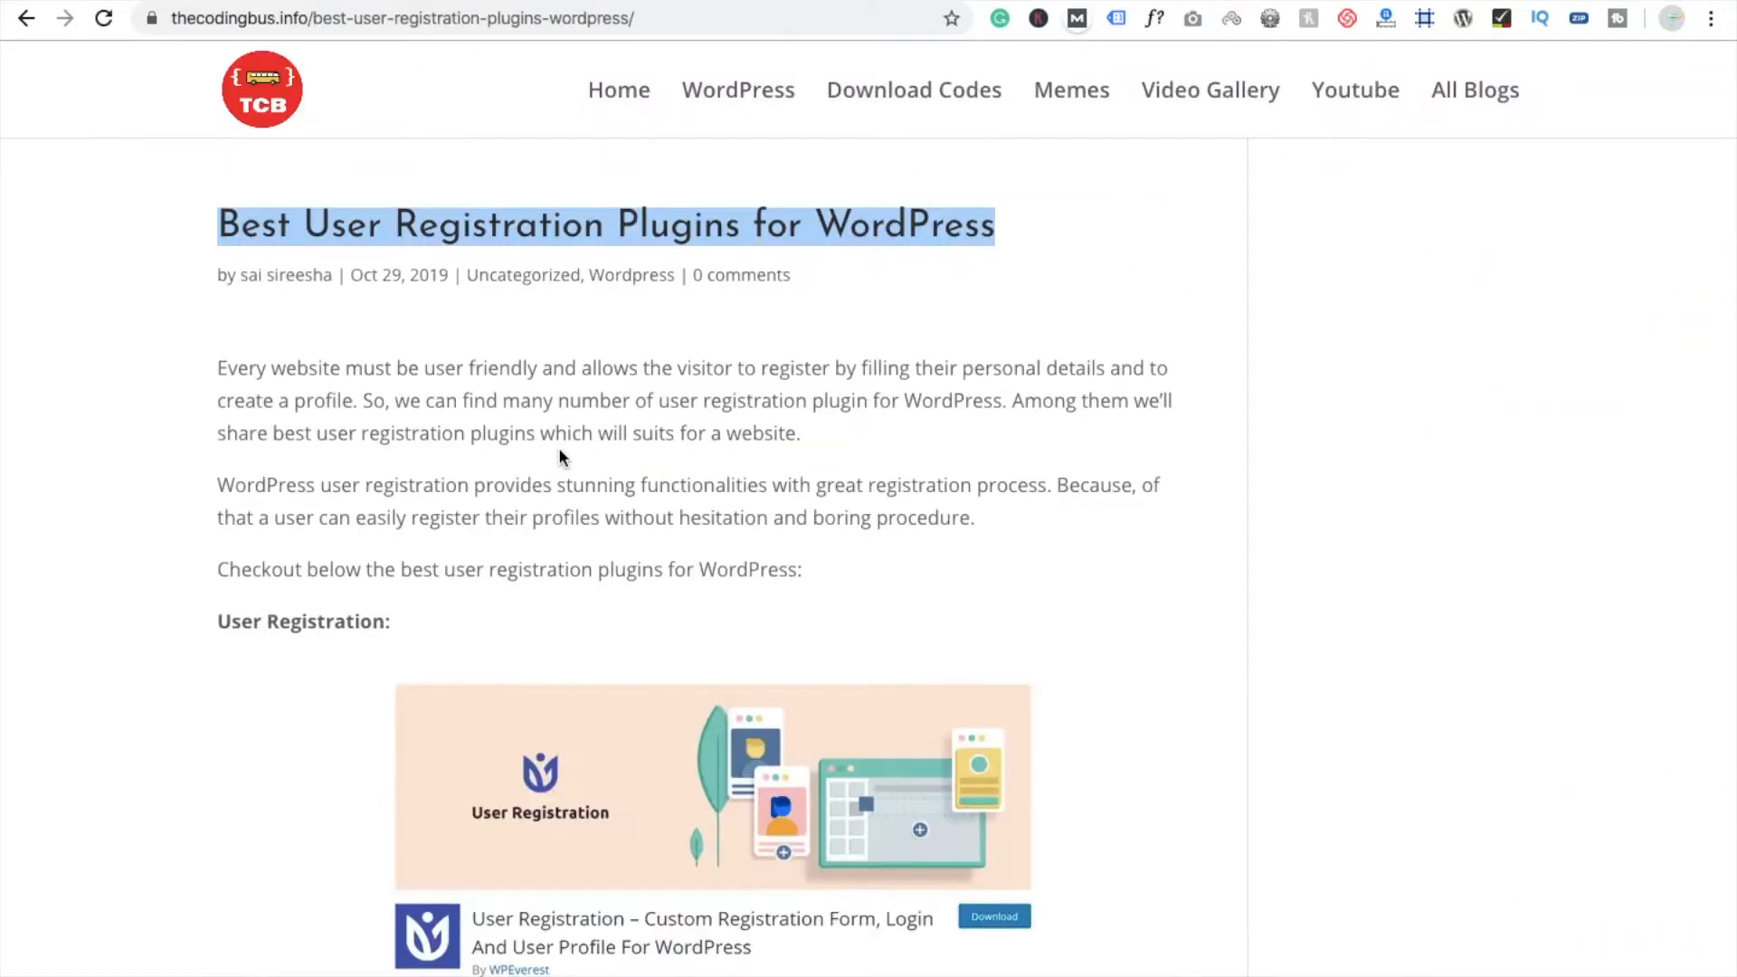
# - Copy the article's full body, from its opening paragraph to the last feature bullet, into the new post's content
pyautogui.scroll(-1, 557, 447)
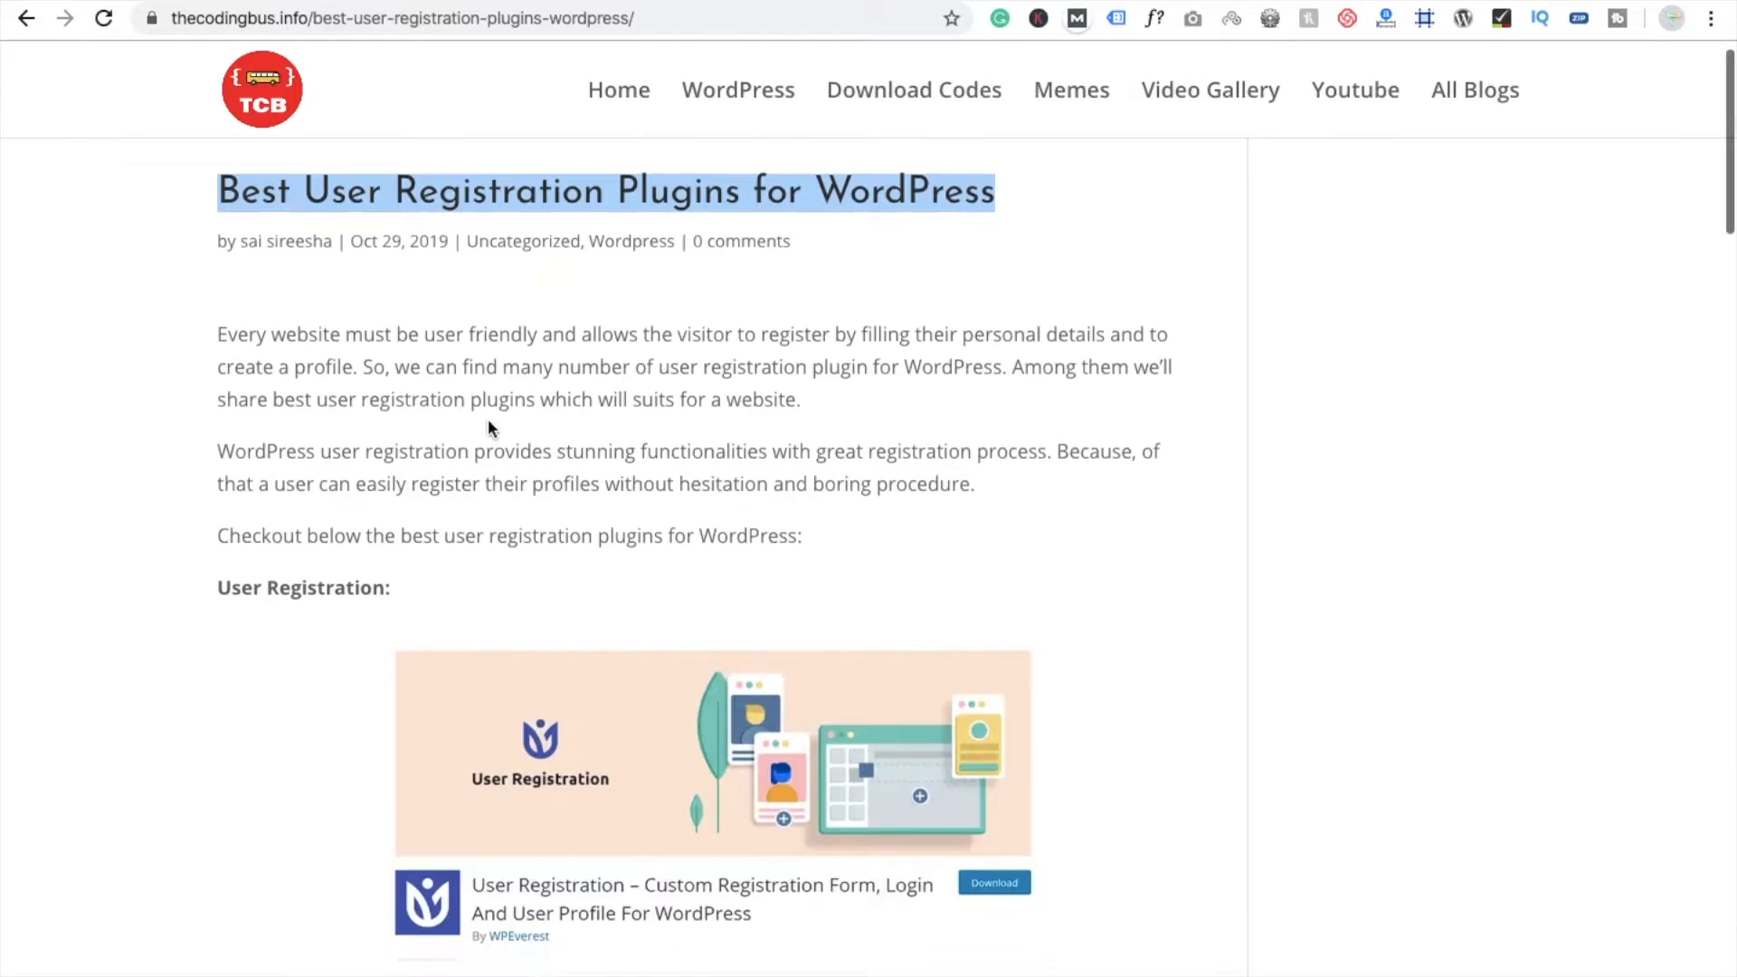
pyautogui.moveTo(221, 333); pyautogui.dragTo(810, 379)
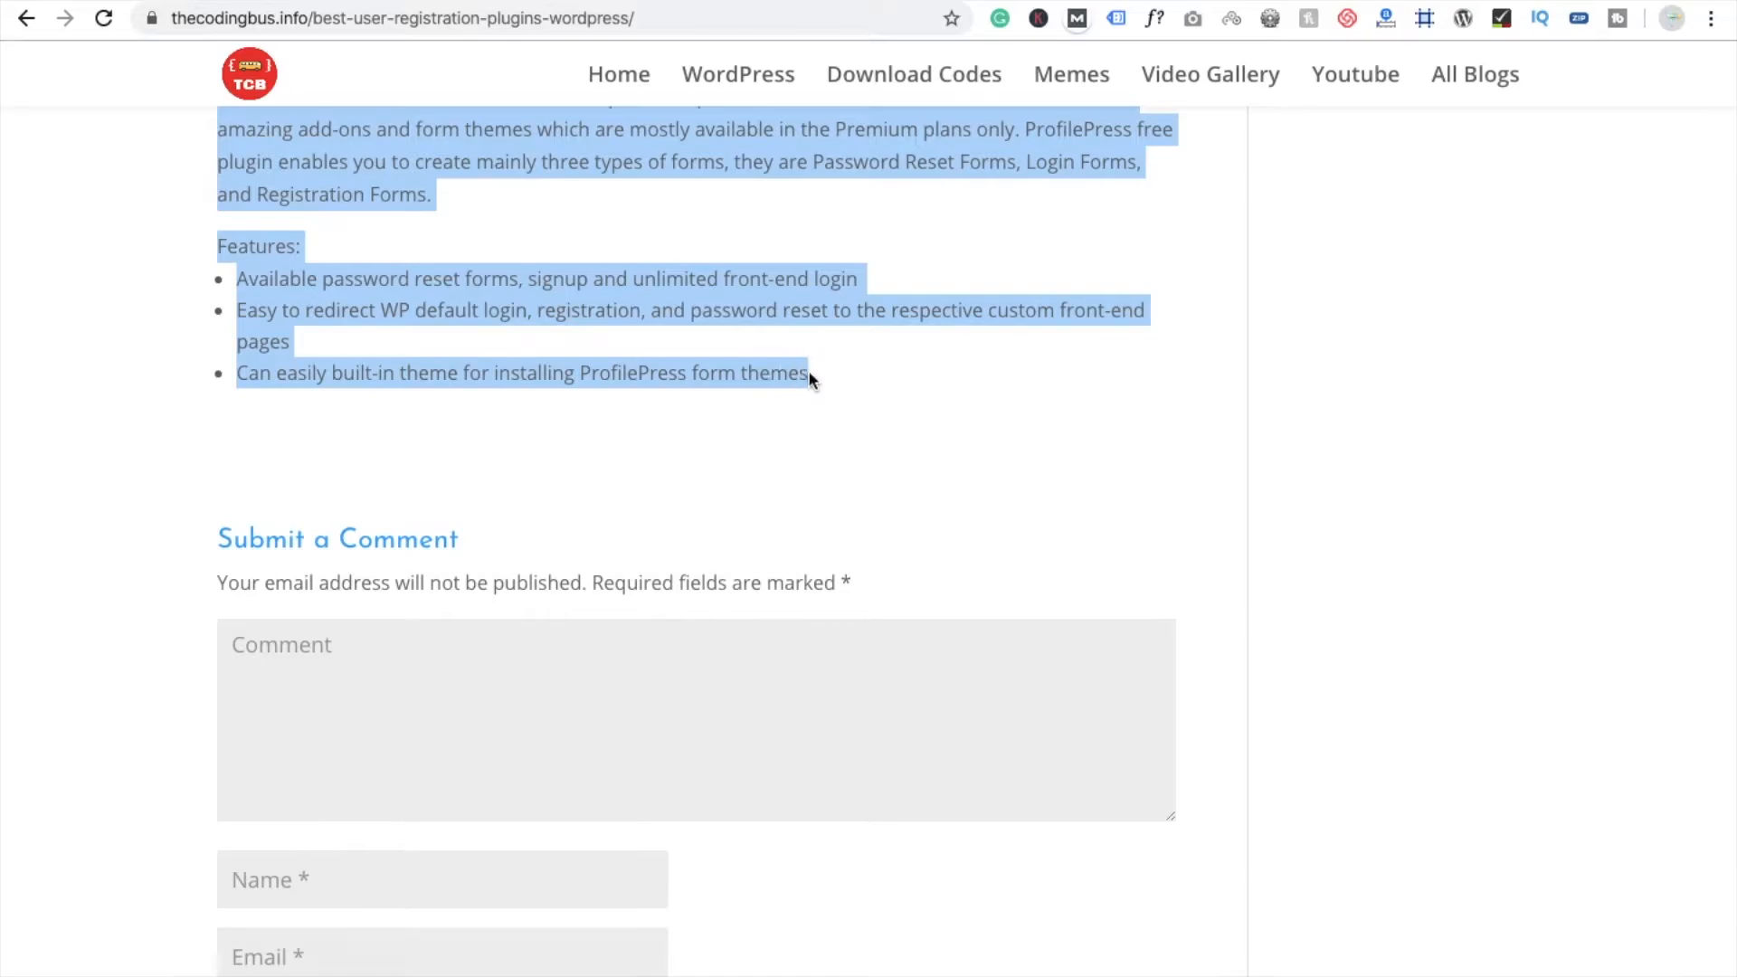
pyautogui.hotkey('ctrl', 'Tab')
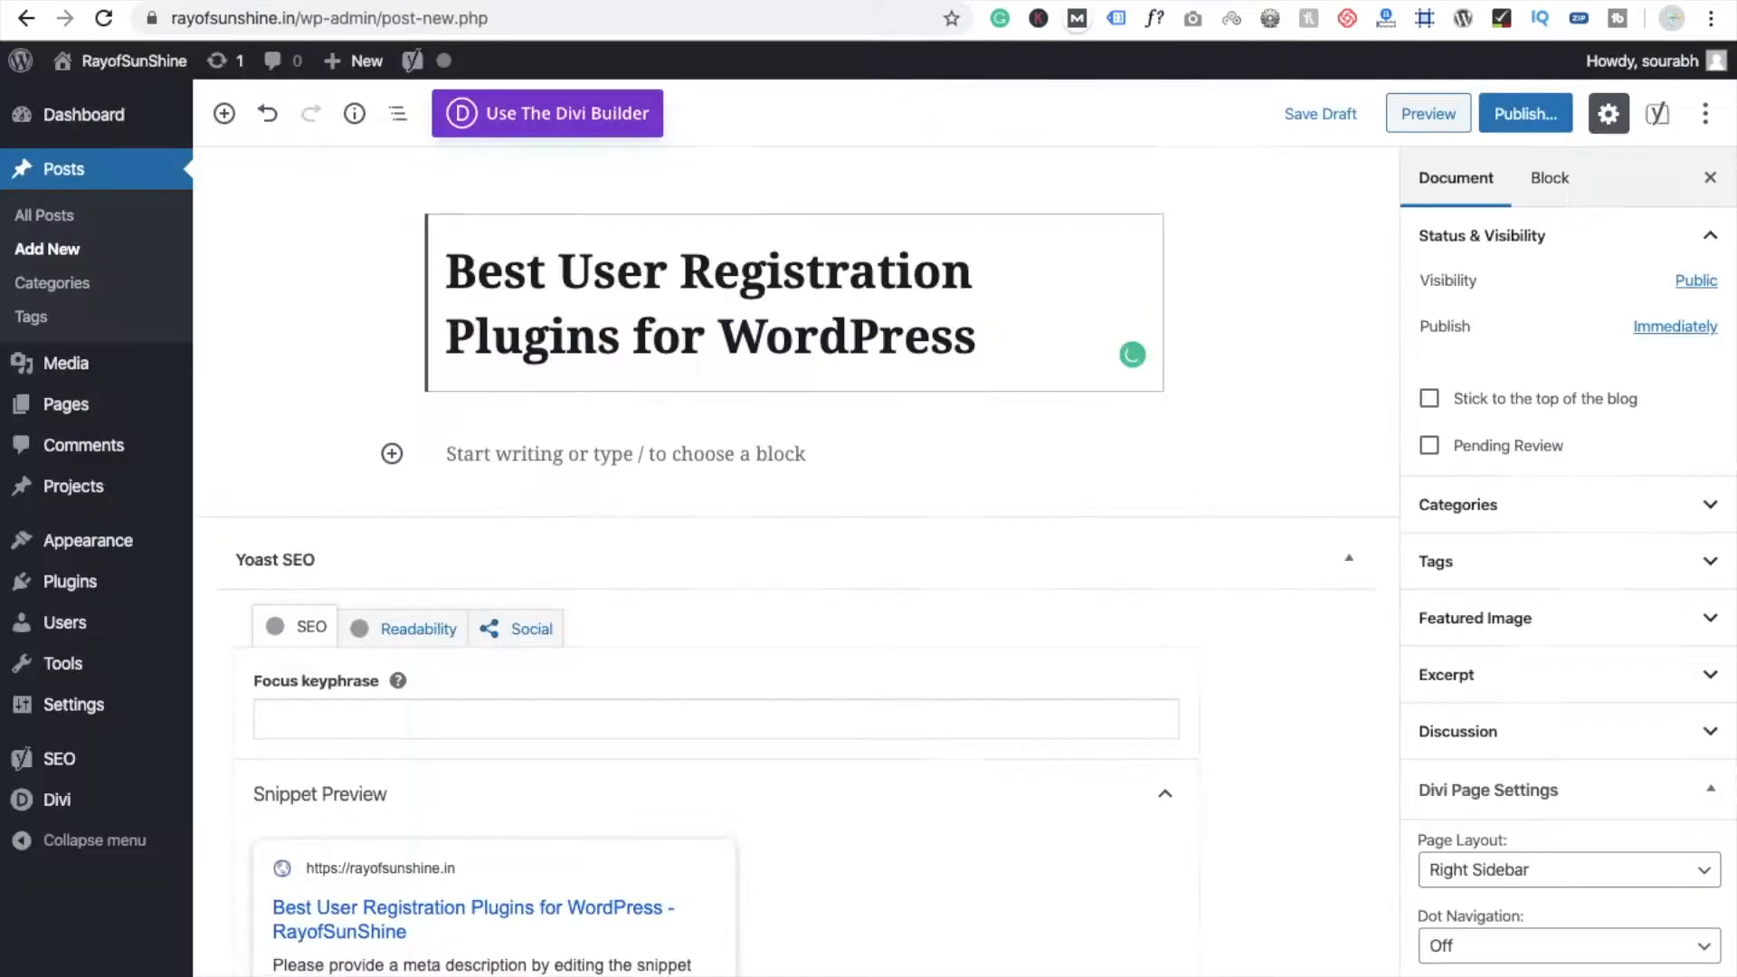
pyautogui.click(664, 445)
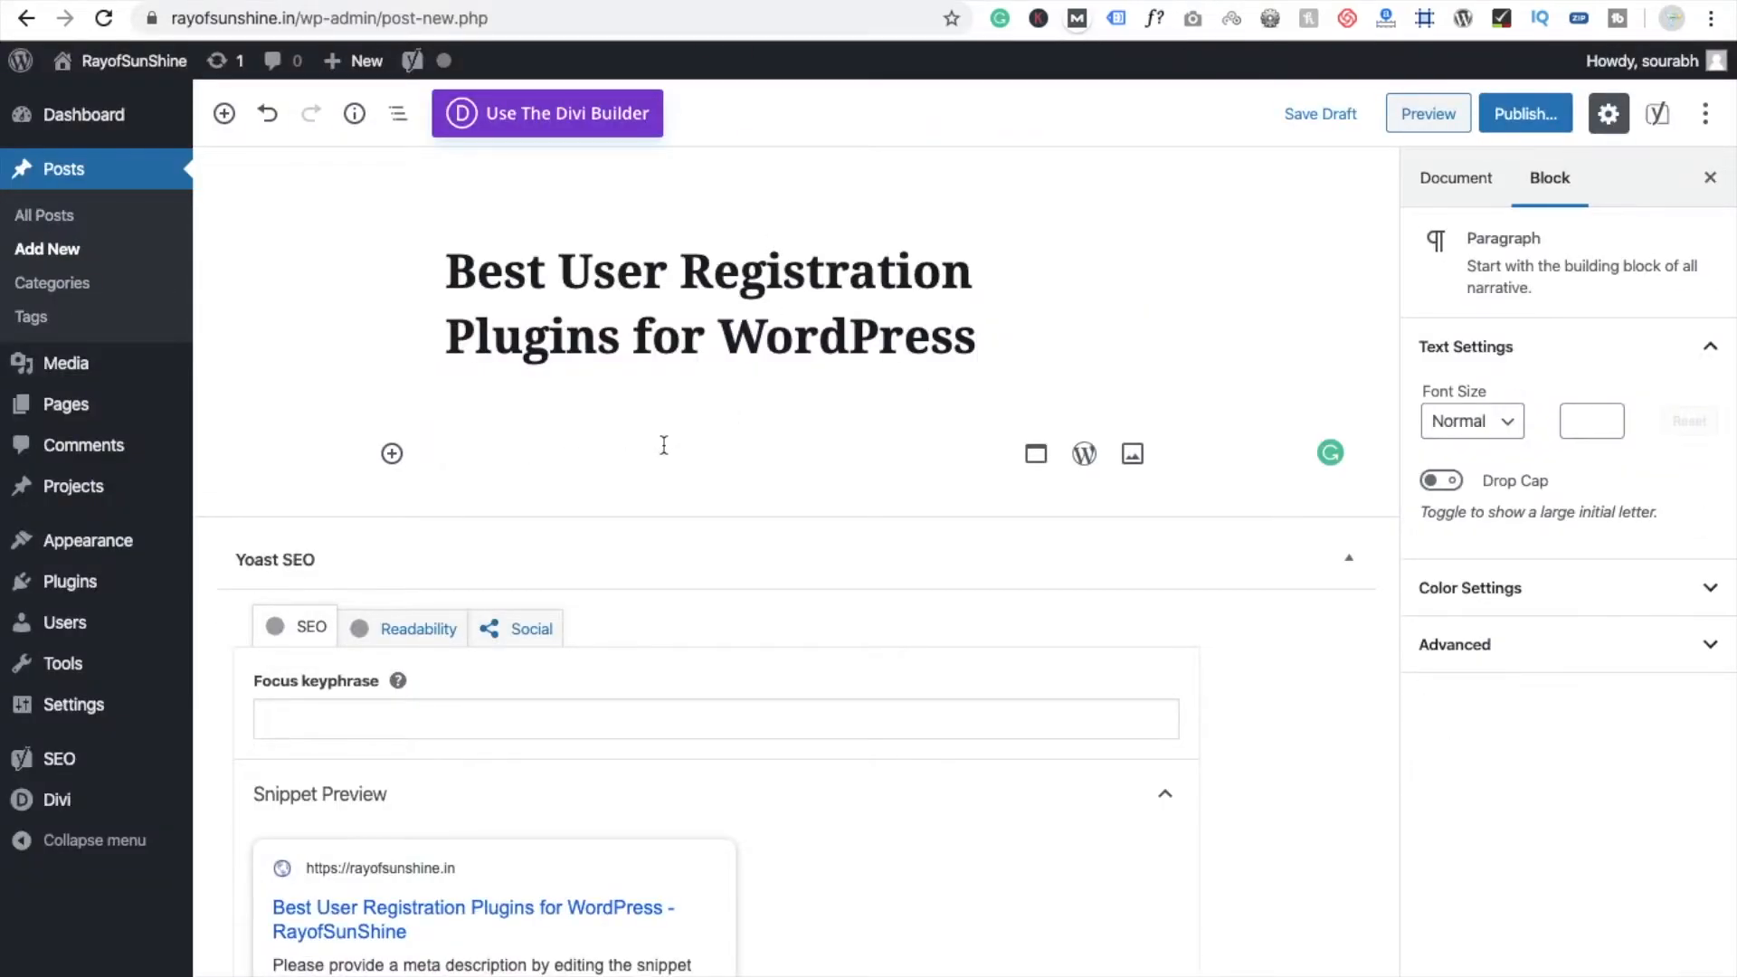
pyautogui.hotkey('ctrl', 'v')
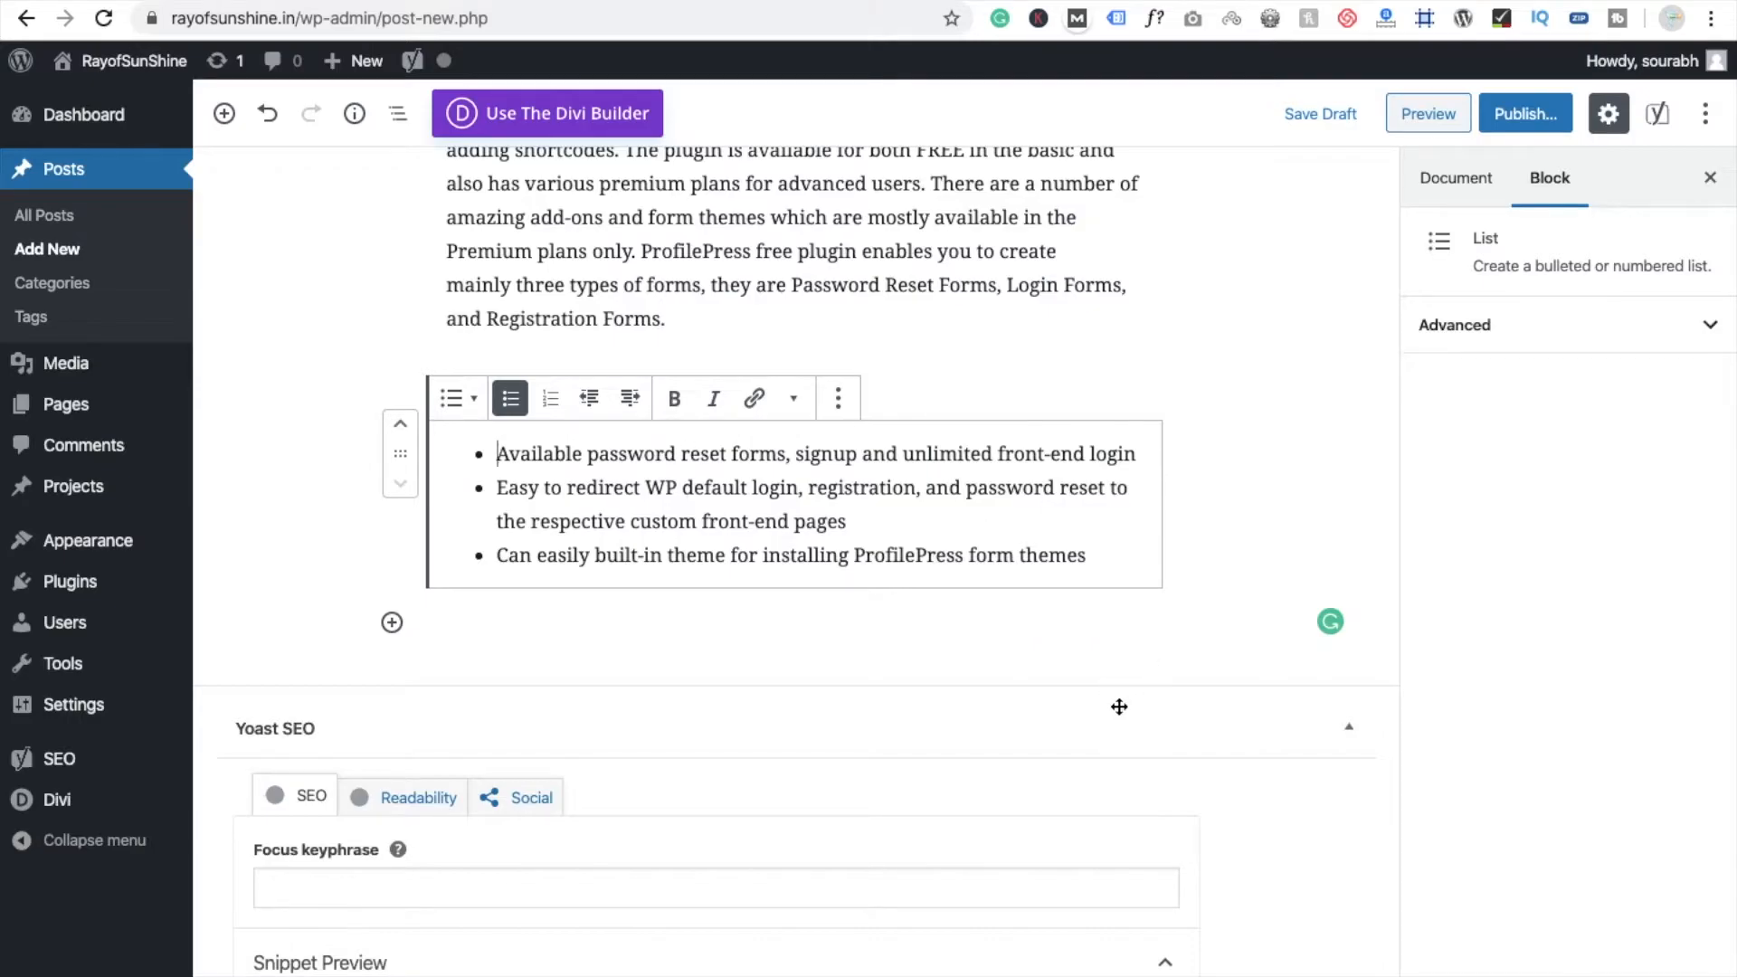
# - Review the pasted post content and the Yoast SEO section beneath it, including the focus keyphrase and snippet preview
pyautogui.scroll(15, 1117, 705)
pyautogui.scroll(-3, 1116, 703)
pyautogui.scroll(-15, 1119, 706)
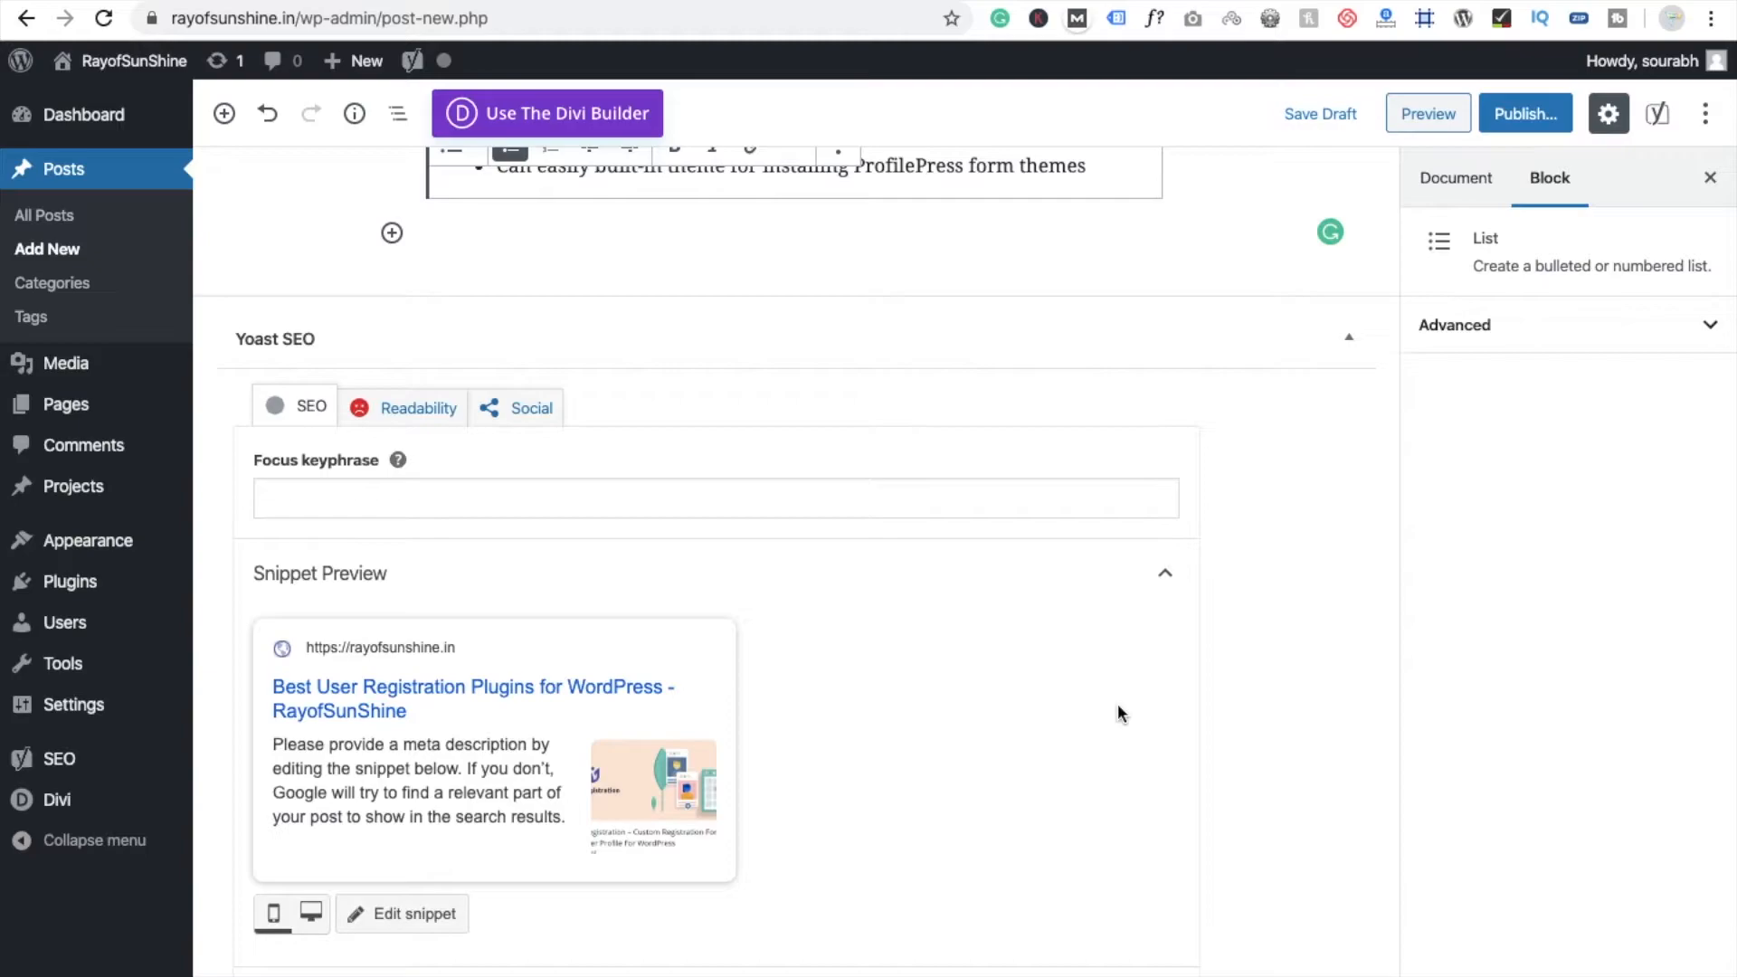
pyautogui.scroll(-2, 1116, 703)
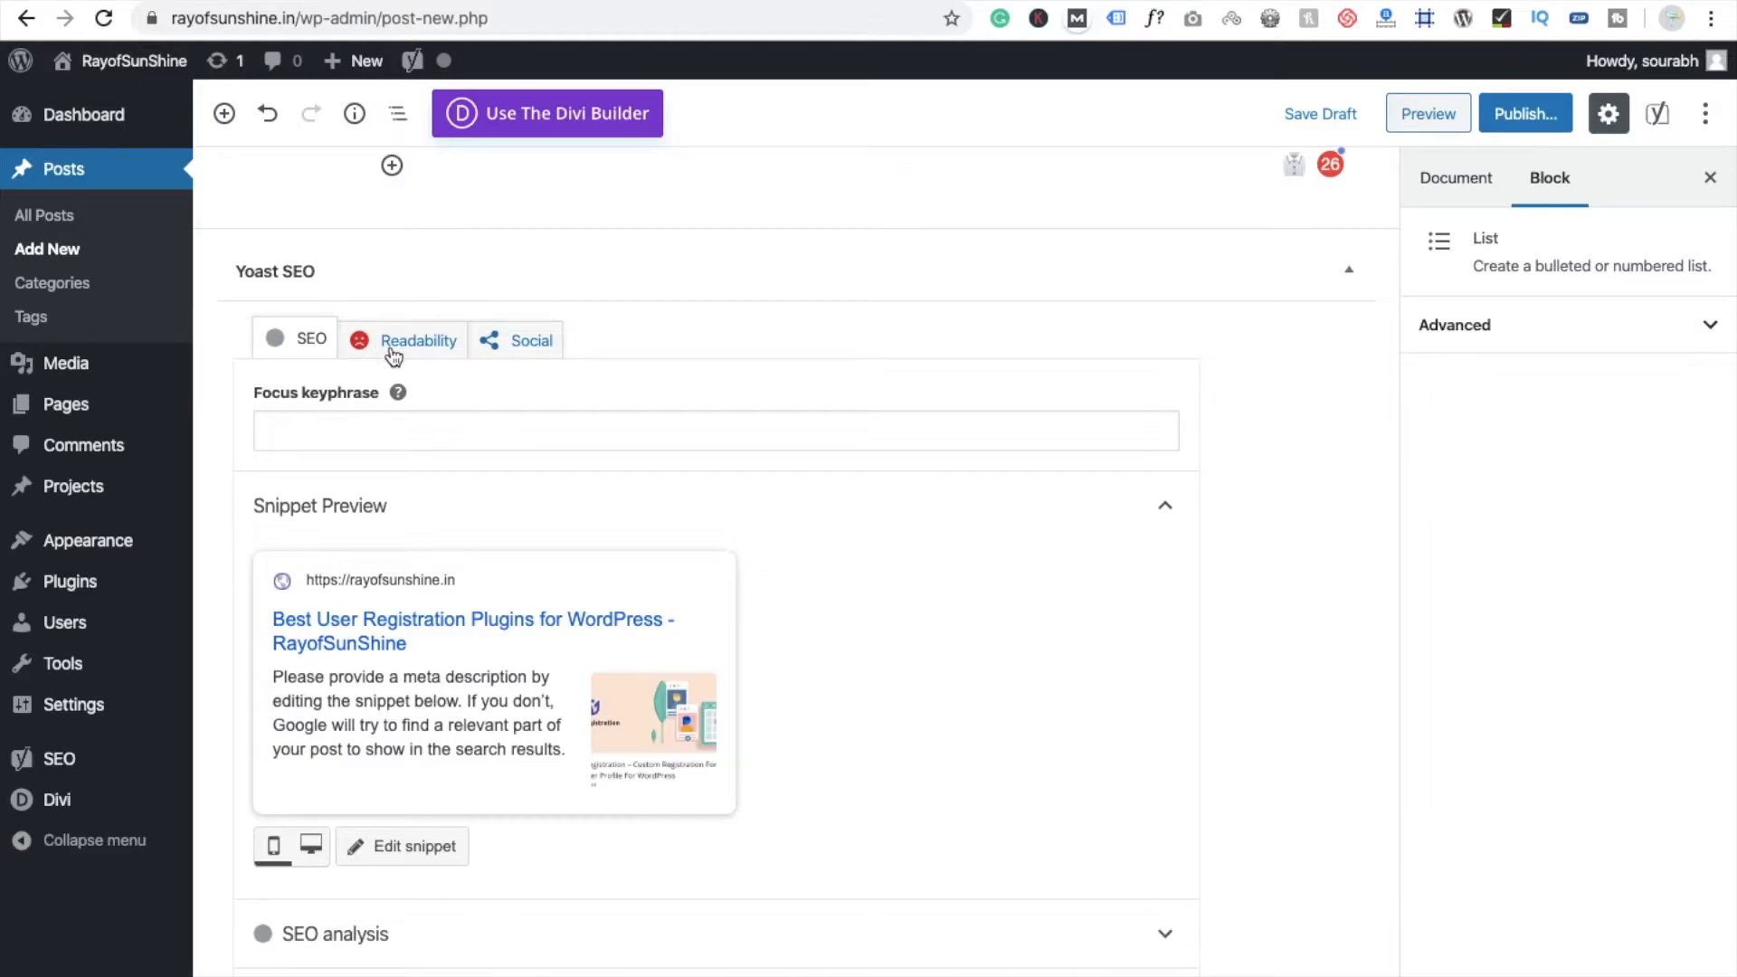
pyautogui.scroll(1, 660, 523)
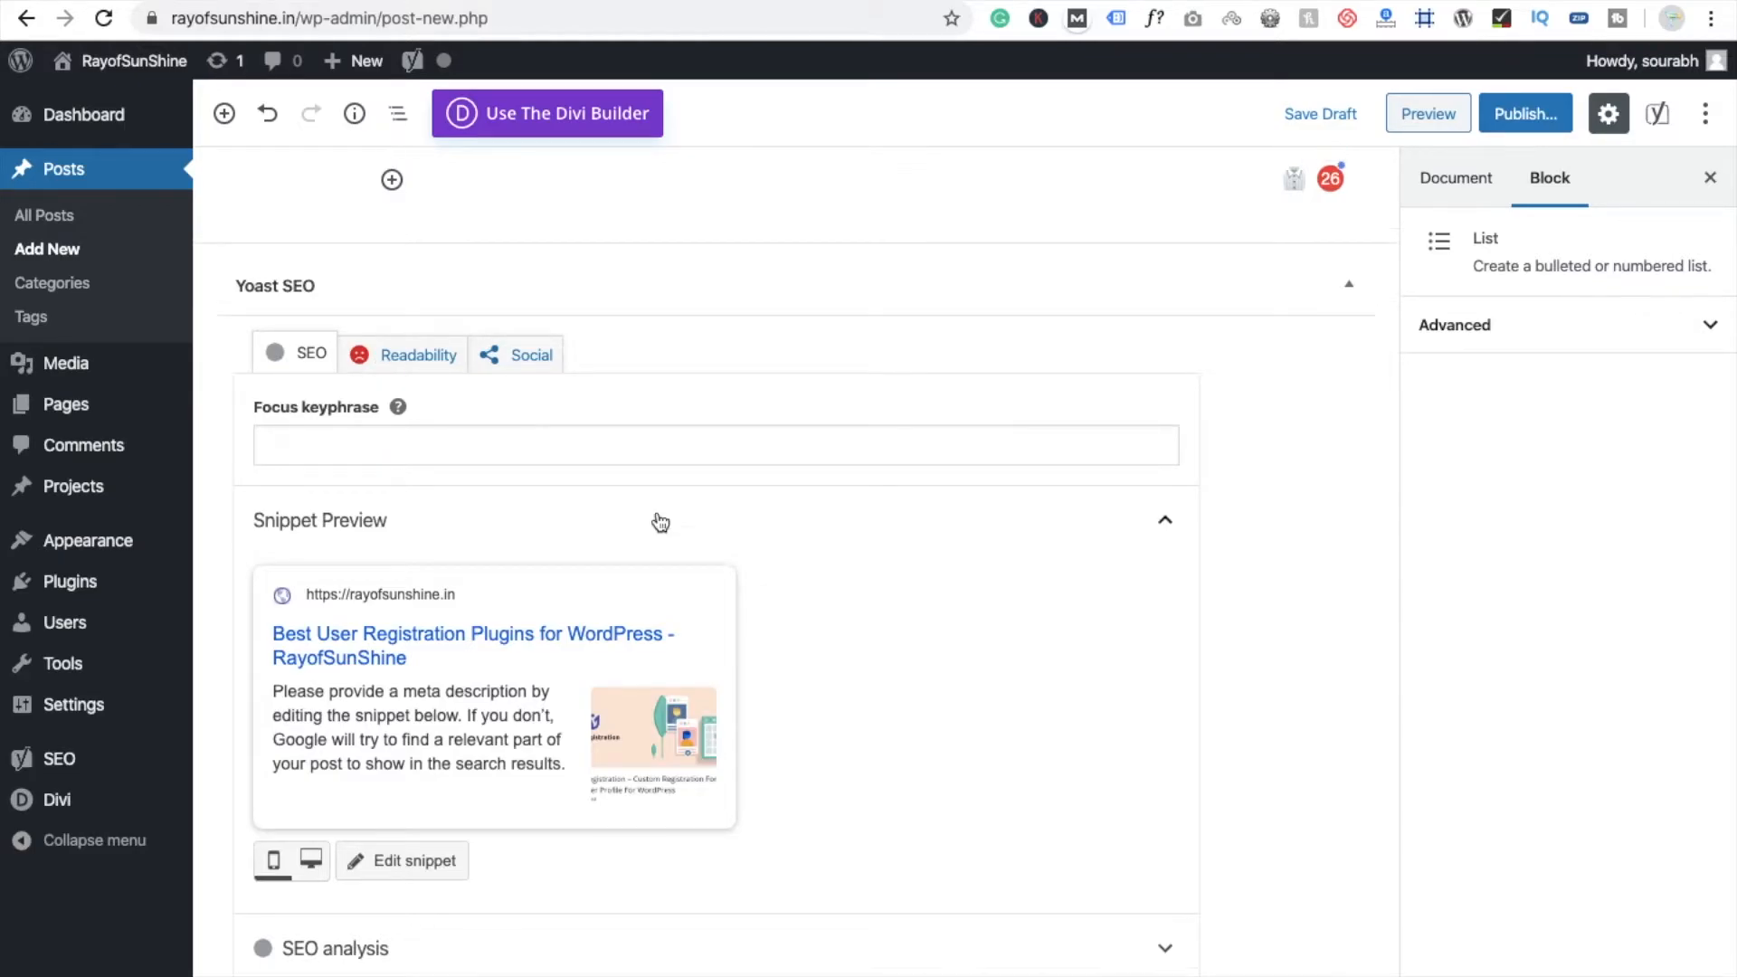
# - Copy "Registration Plugins for WordPress" from the post title into the Yoast focus keyphrase, keeping the snippet preview expanded
pyautogui.scroll(20, 660, 523)
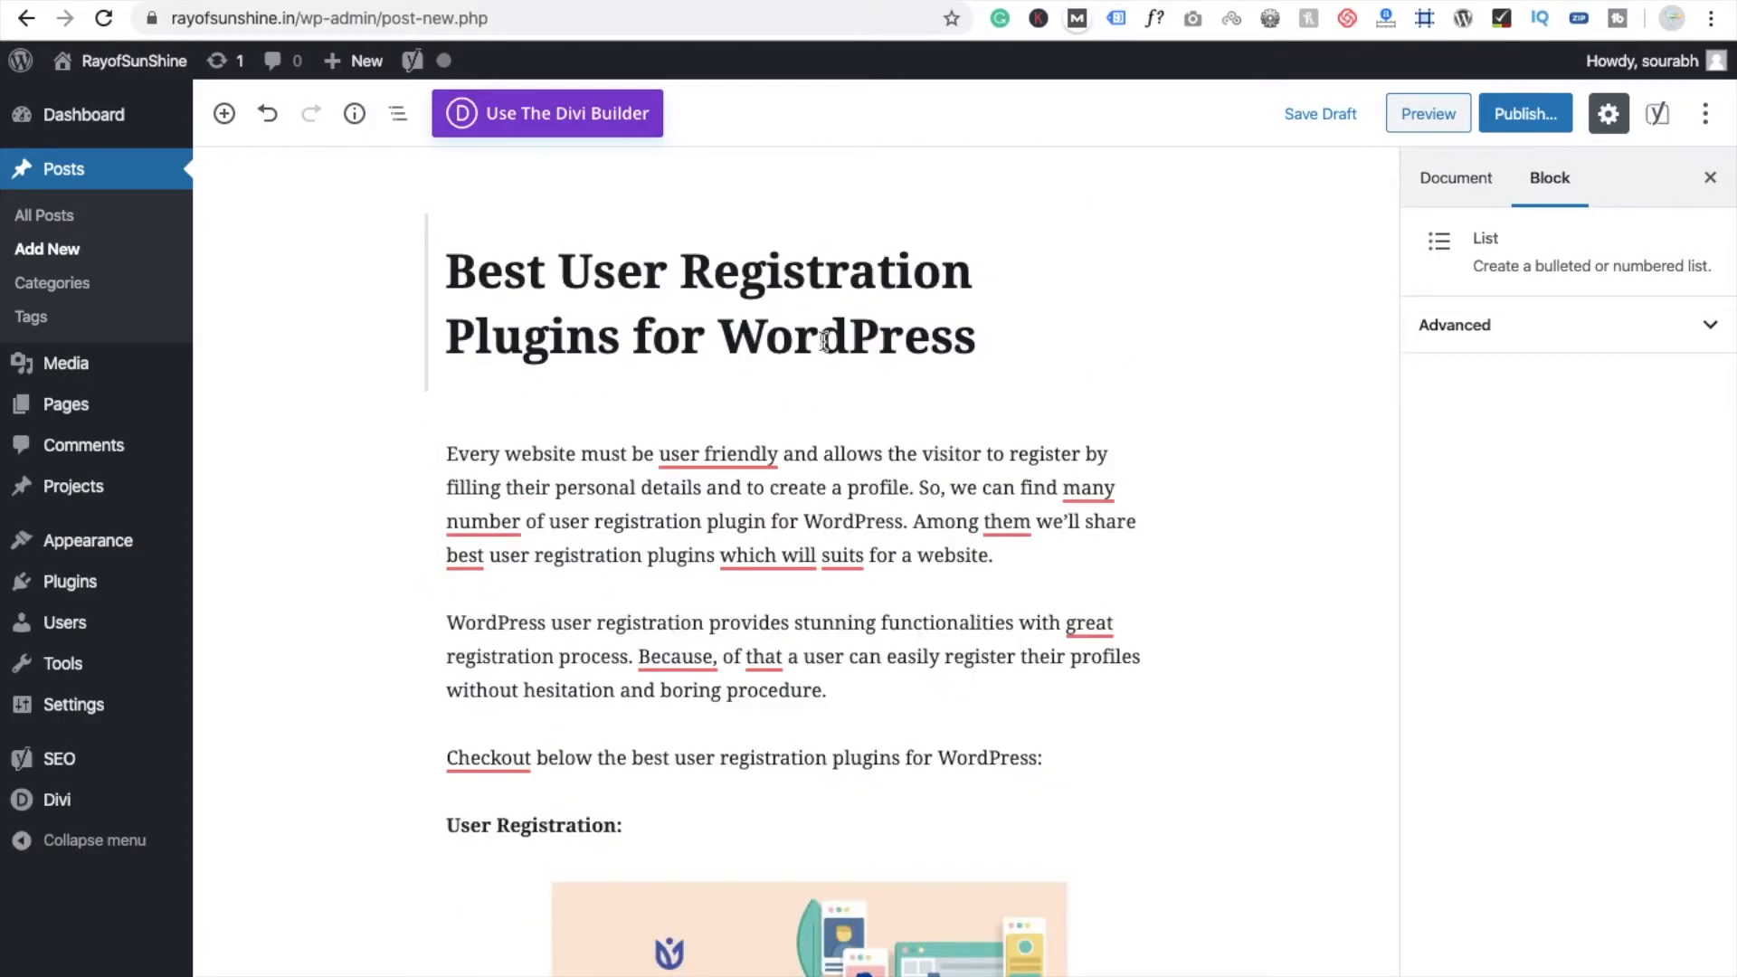
pyautogui.moveTo(682, 265); pyautogui.dragTo(1204, 350)
pyautogui.hotkey('ctrl', 'c')
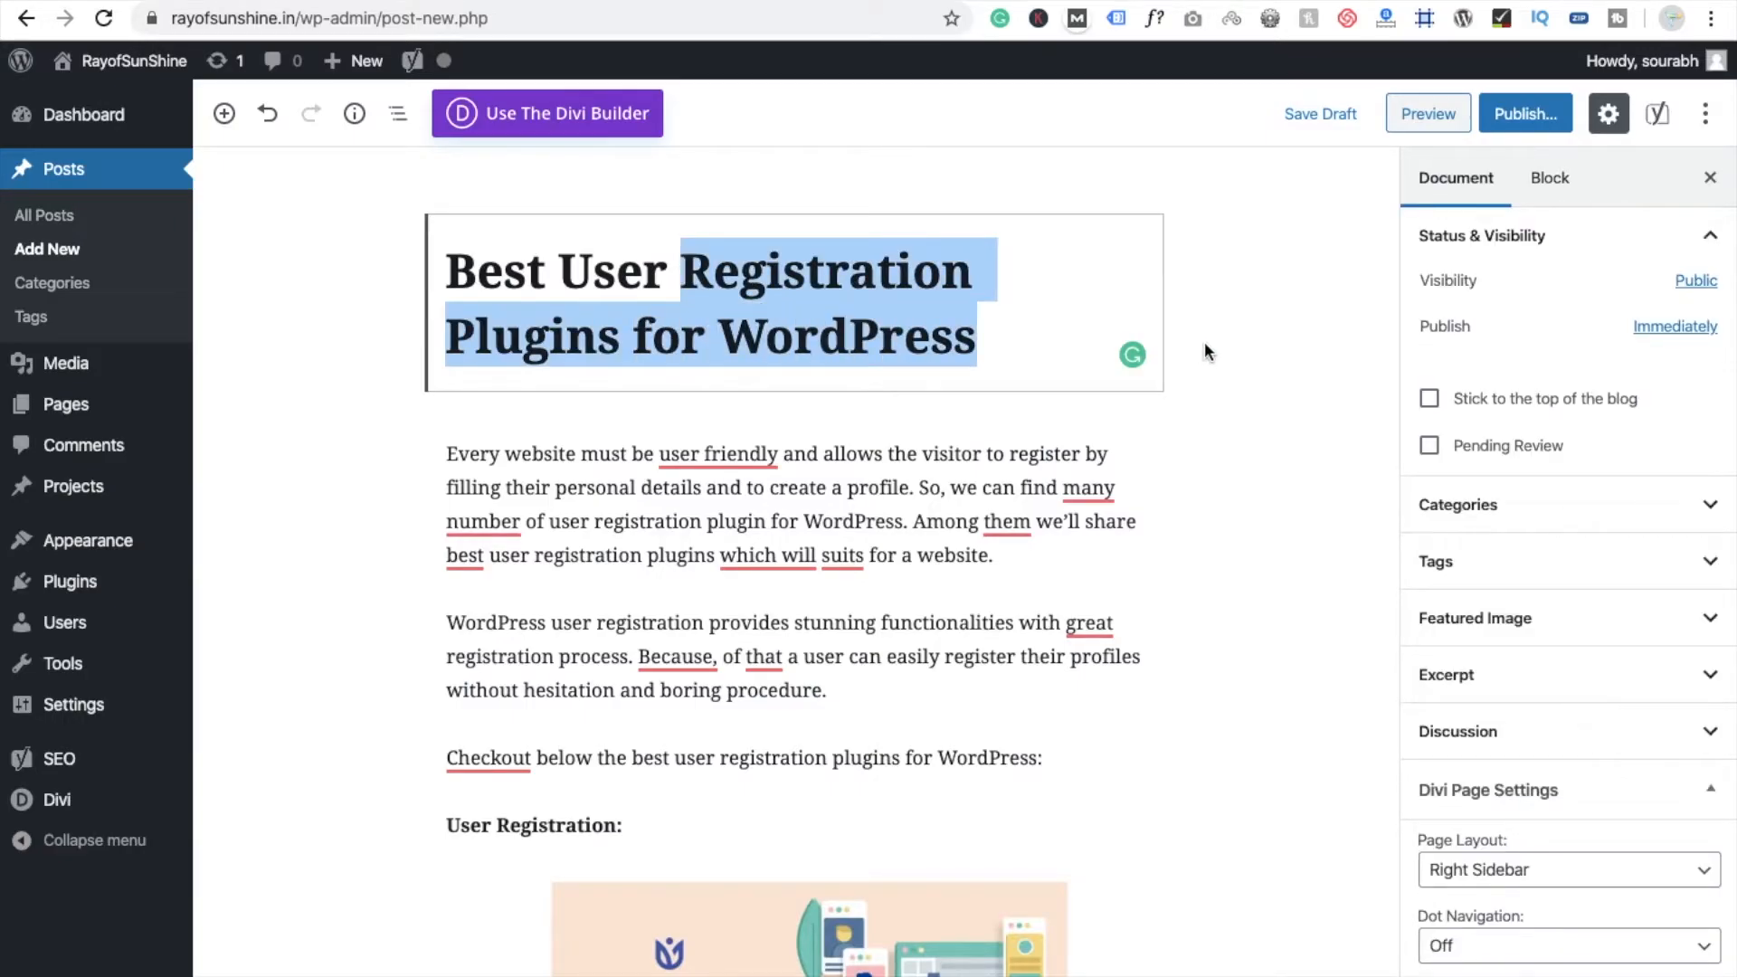
pyautogui.scroll(-1, 1008, 615)
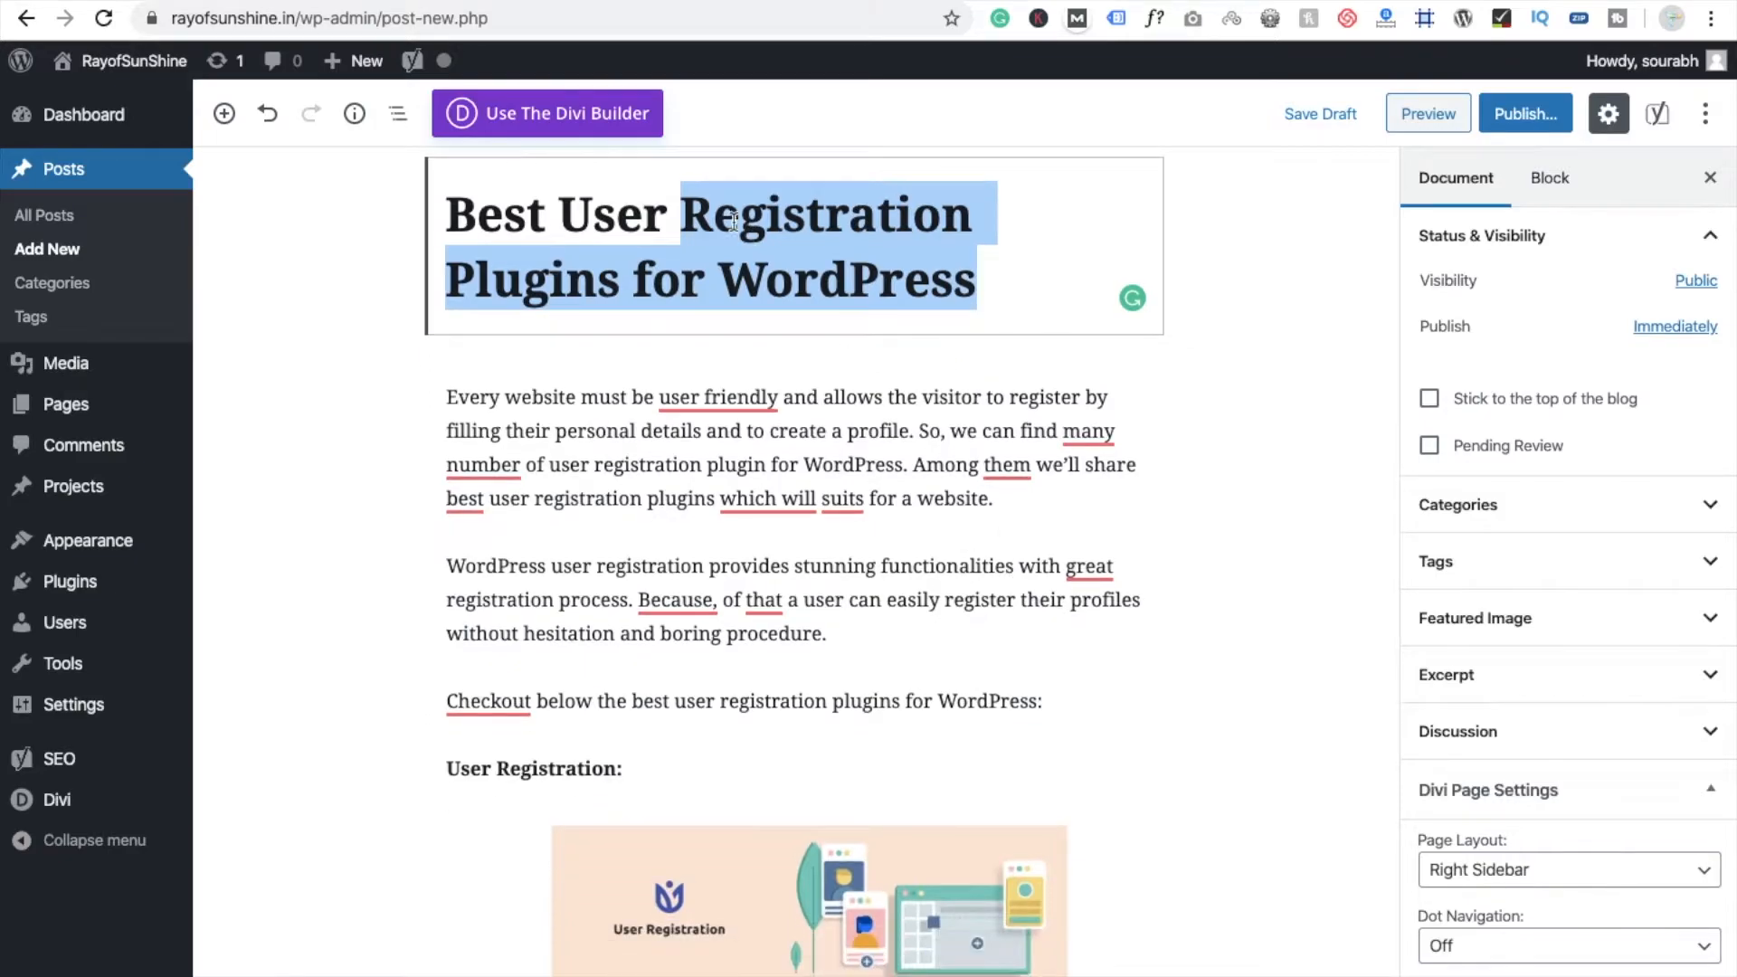
pyautogui.scroll(-10, 1020, 827)
pyautogui.scroll(-20, 1020, 827)
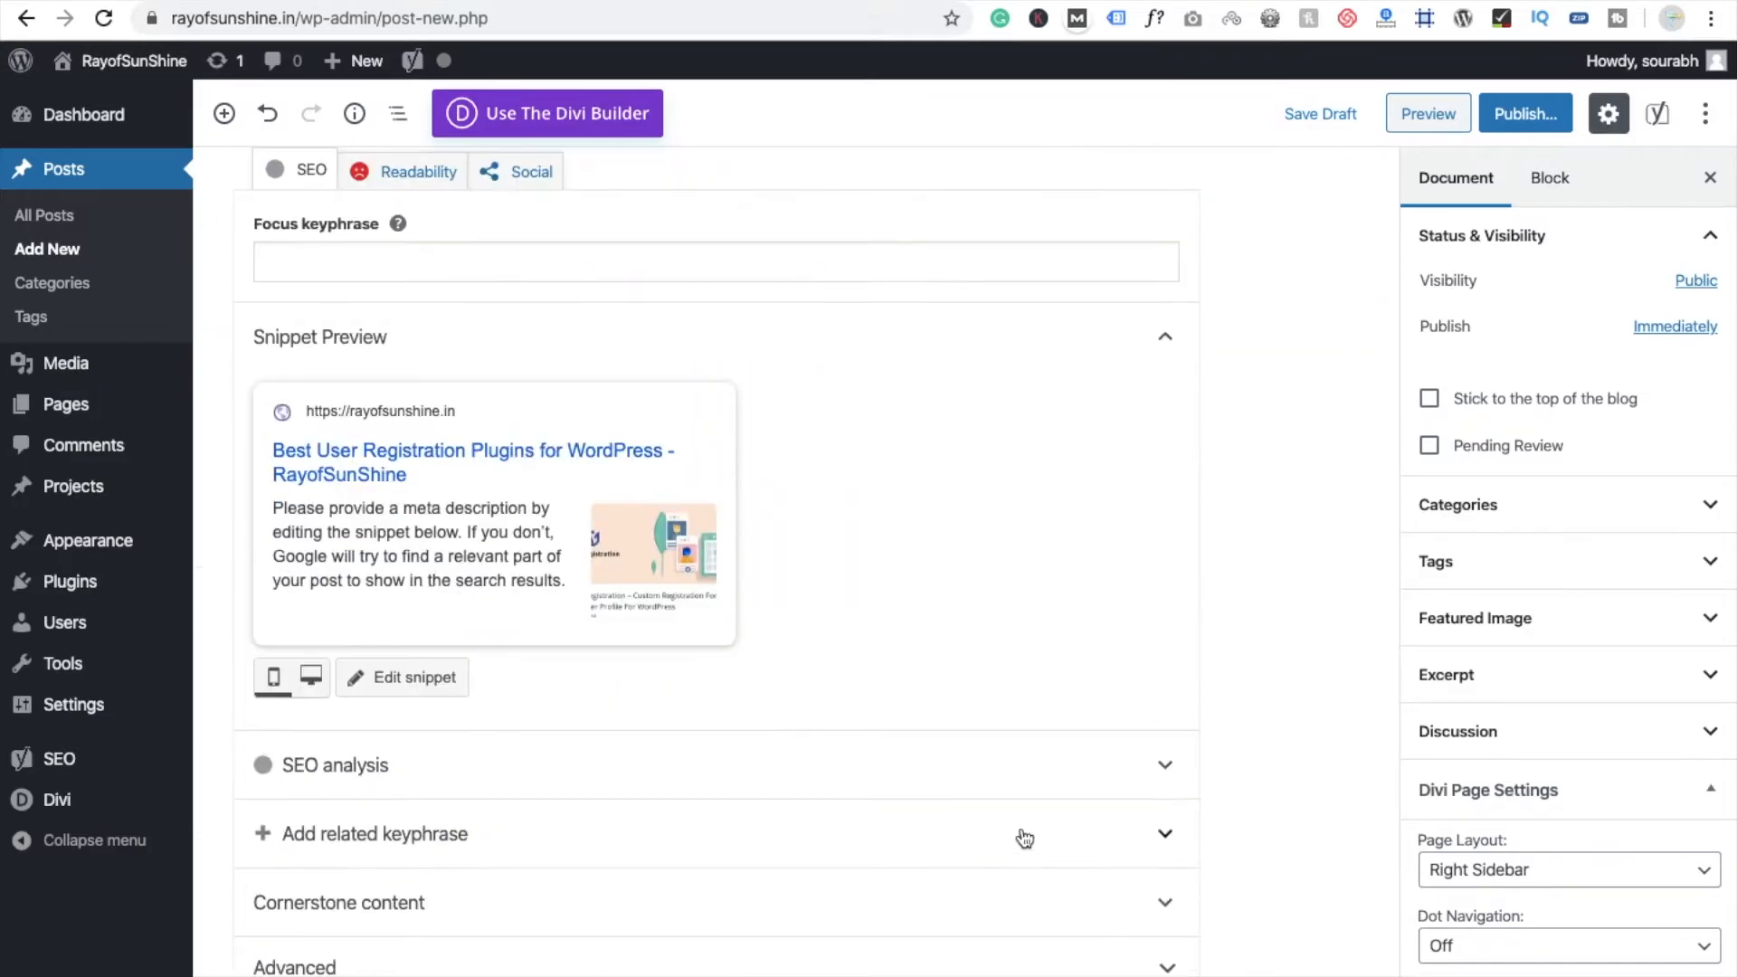
pyautogui.scroll(2, 1024, 838)
pyautogui.click(369, 362)
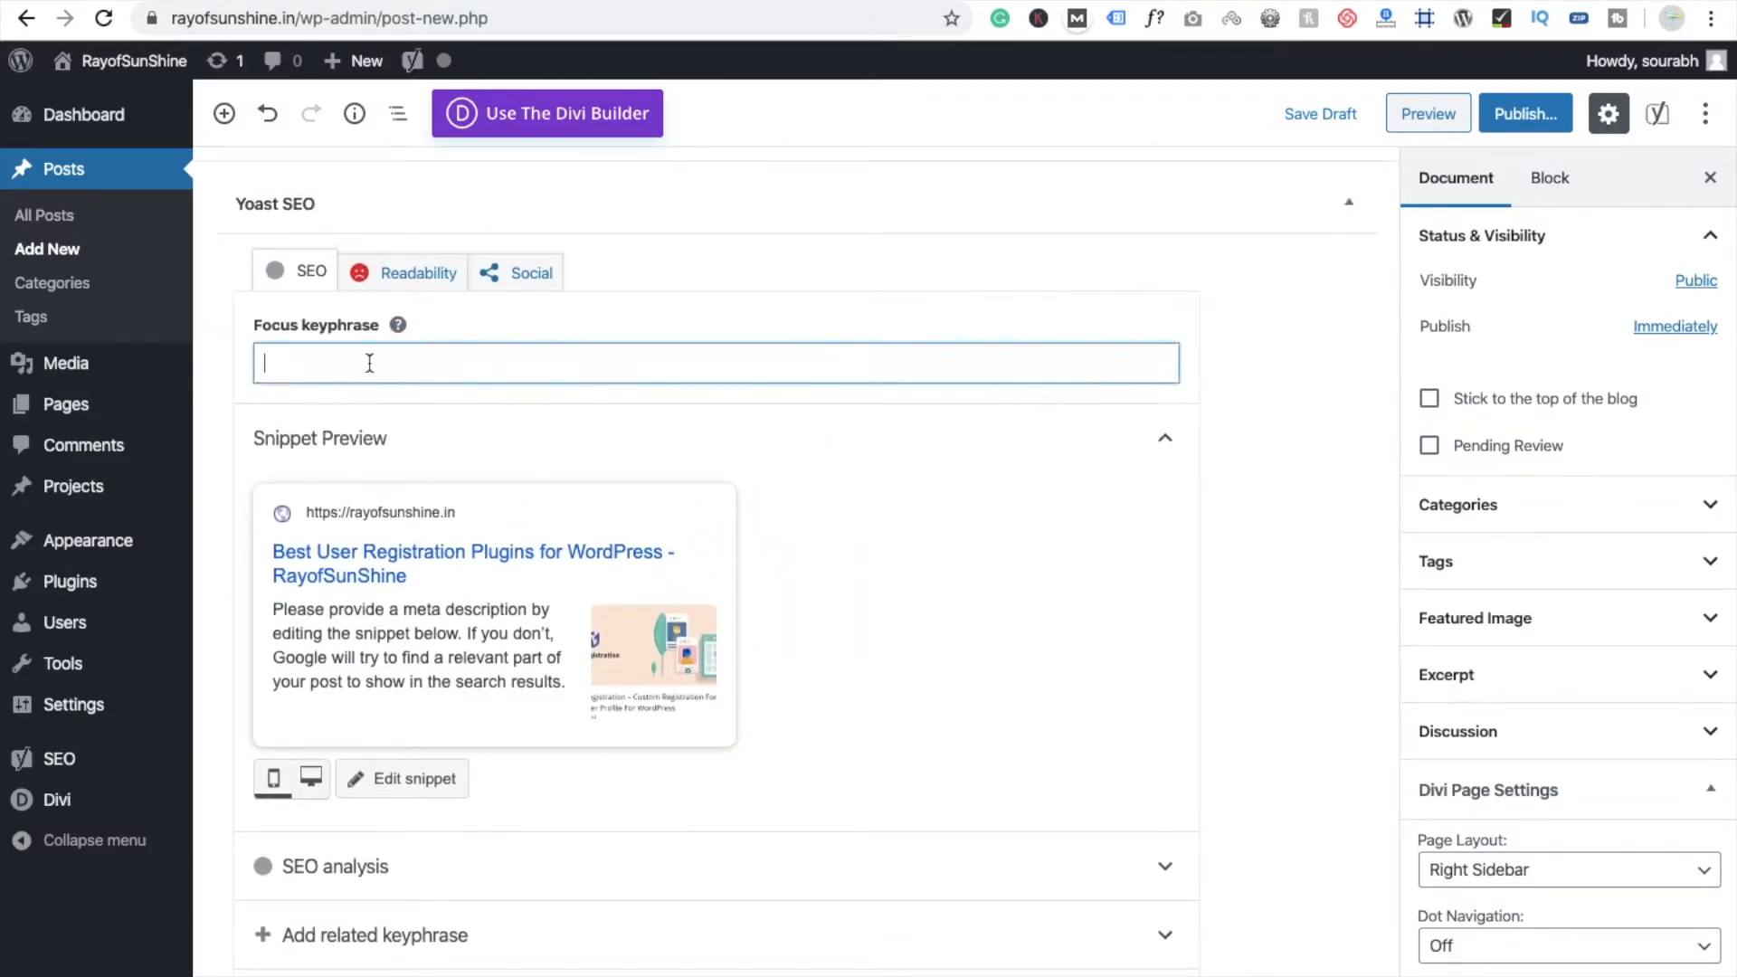
pyautogui.hotkey('ctrl', 'v')
pyautogui.click(723, 443)
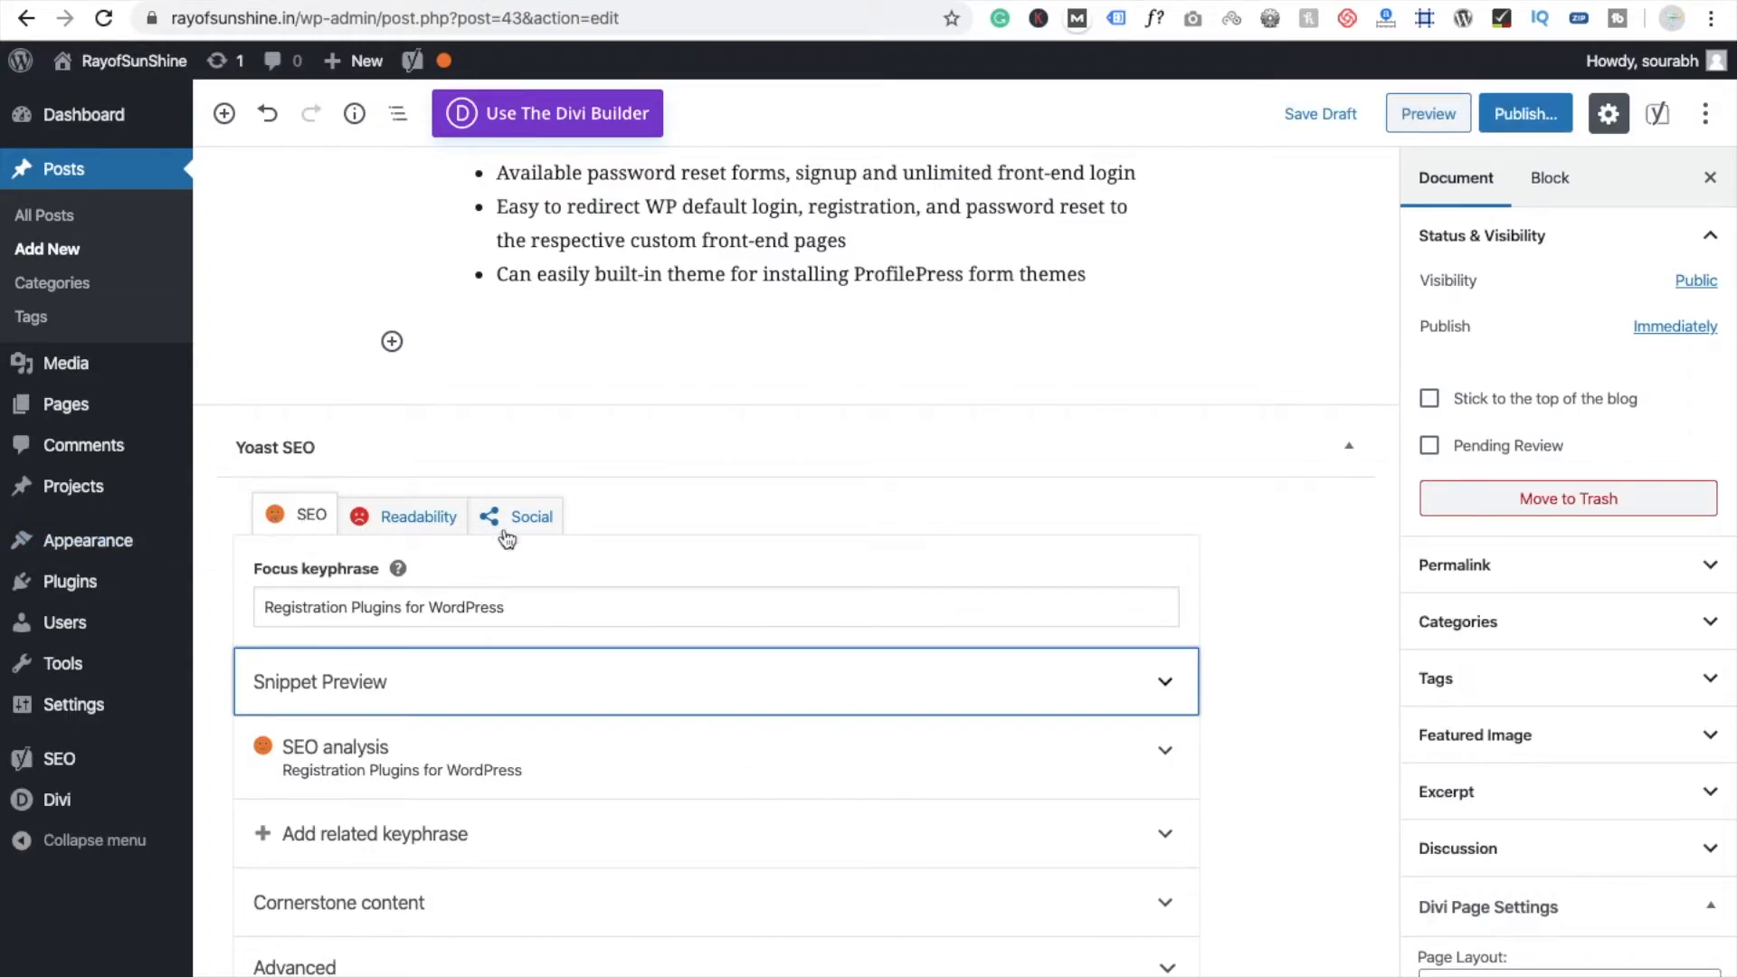
pyautogui.click(1167, 680)
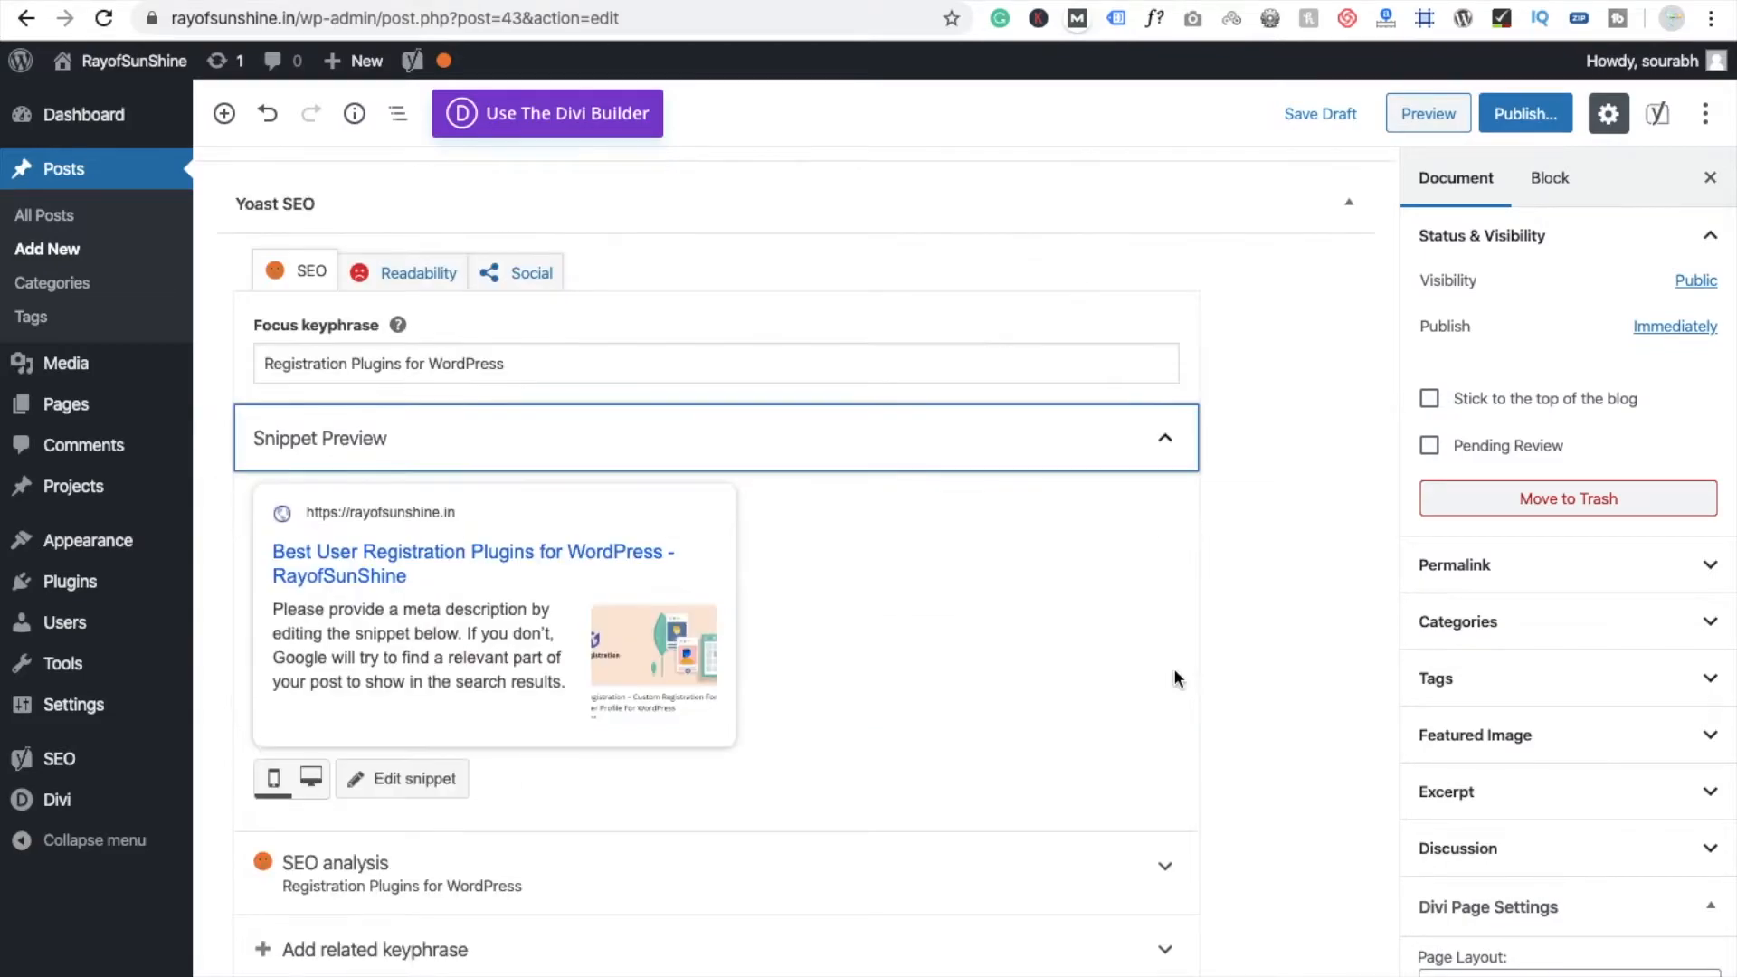
# - Open the Yoast snippet for editing and set the slug to "Registration Plugins for WordPress"
pyautogui.scroll(-2, 1014, 668)
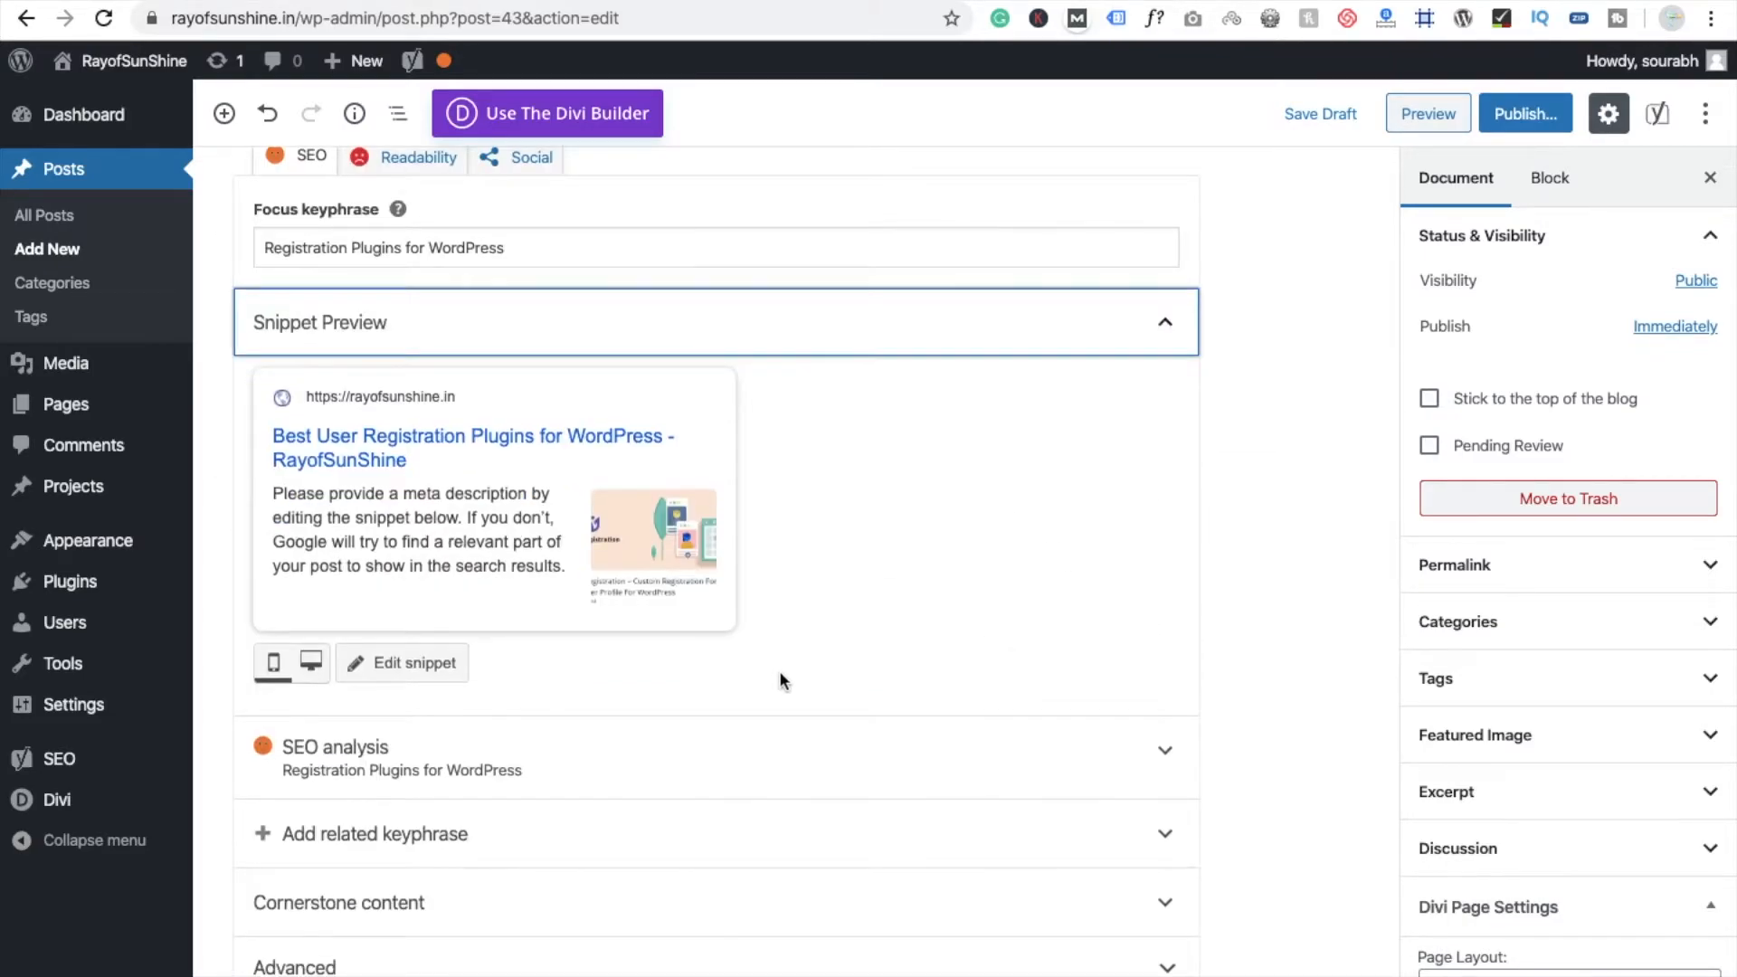
pyautogui.click(404, 669)
pyautogui.scroll(-4, 1122, 819)
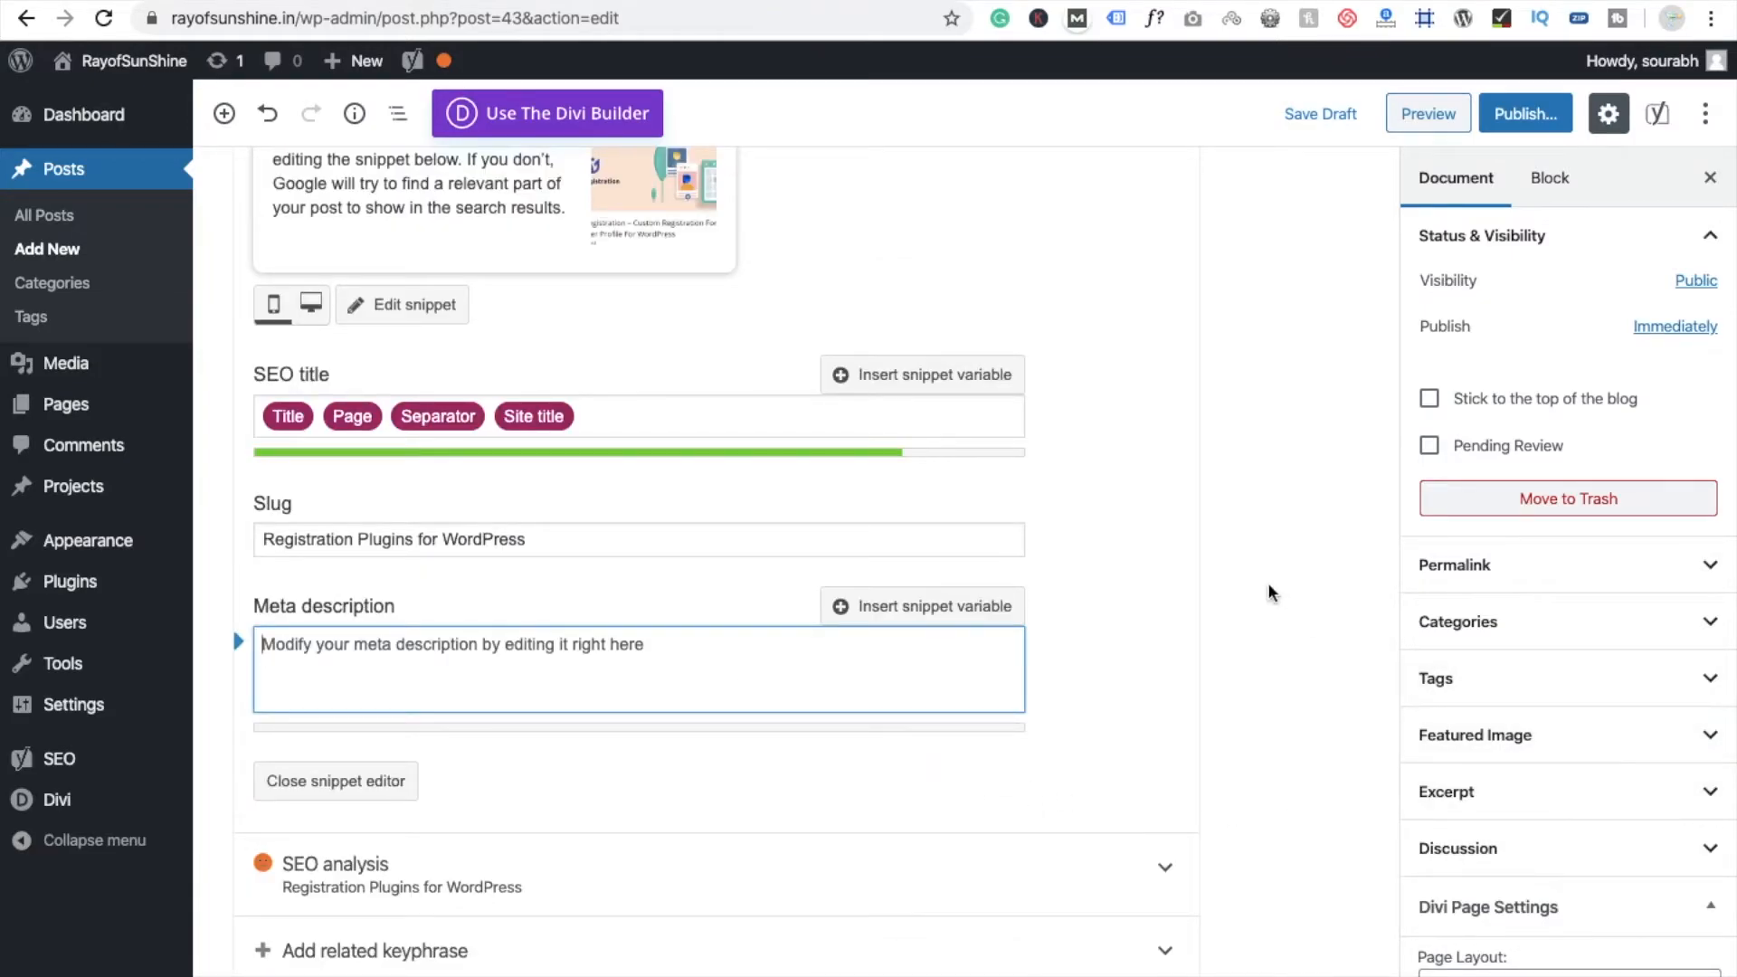
# - Copy the full post title "Best User Registration Plugins for WordPress" into the Yoast meta description
pyautogui.scroll(3, 1267, 589)
pyautogui.scroll(15, 1267, 593)
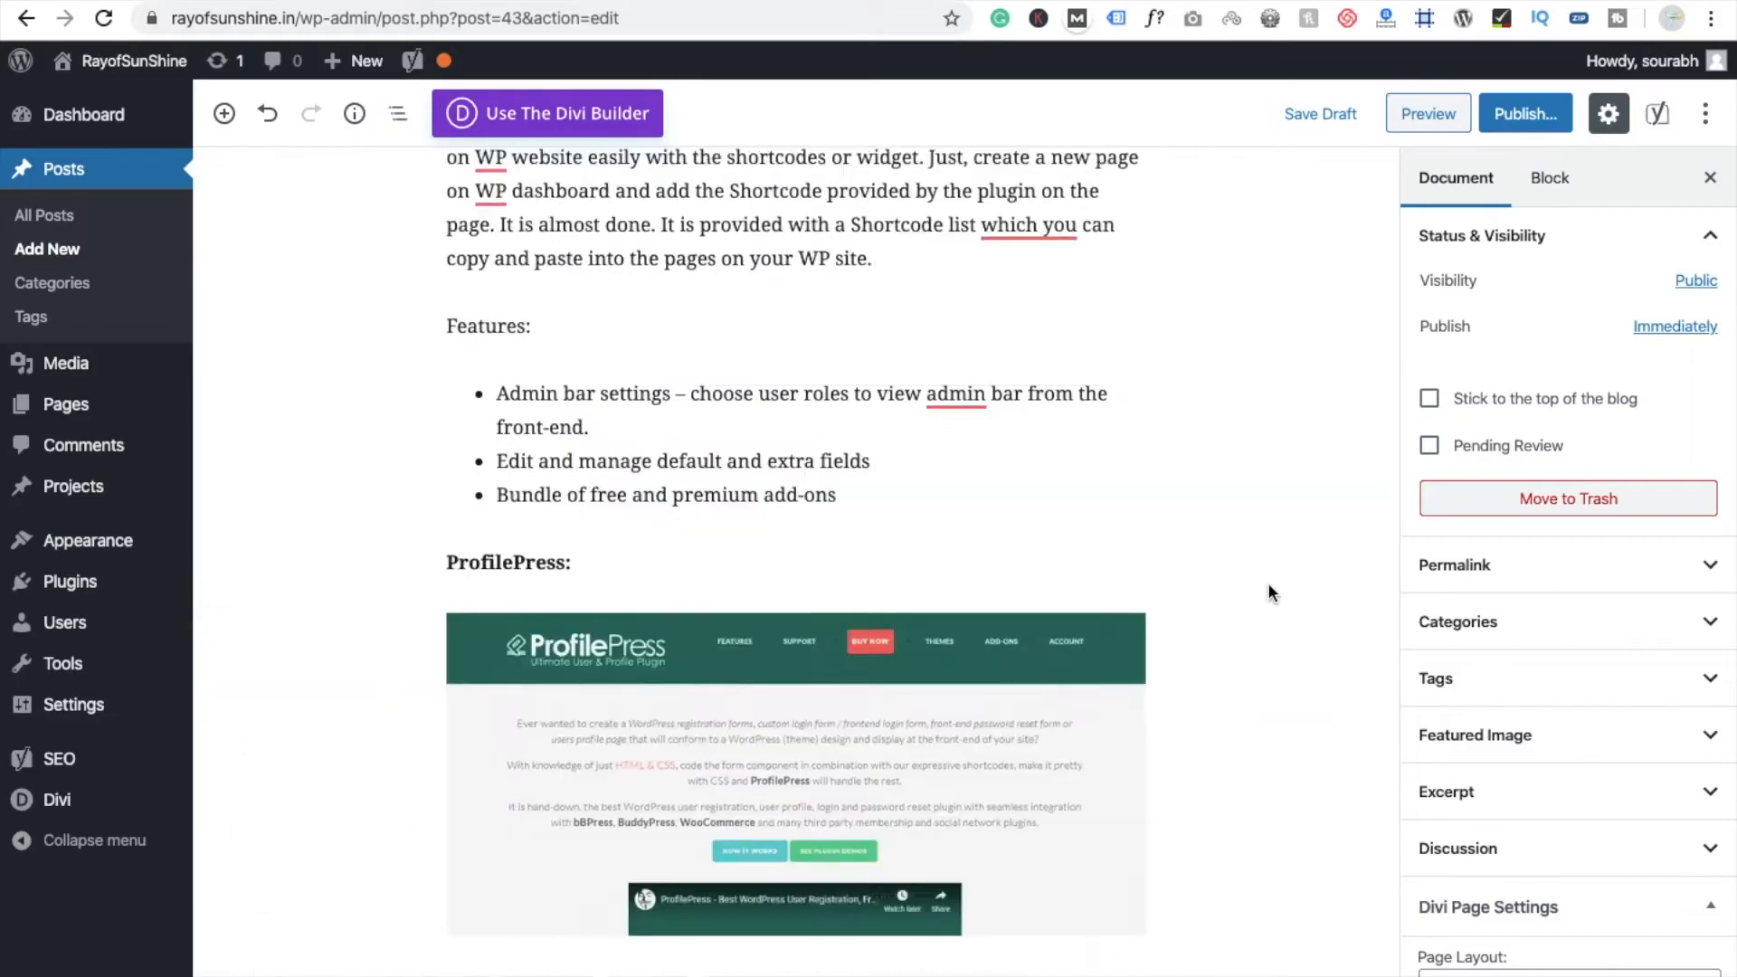
pyautogui.scroll(4, 1267, 592)
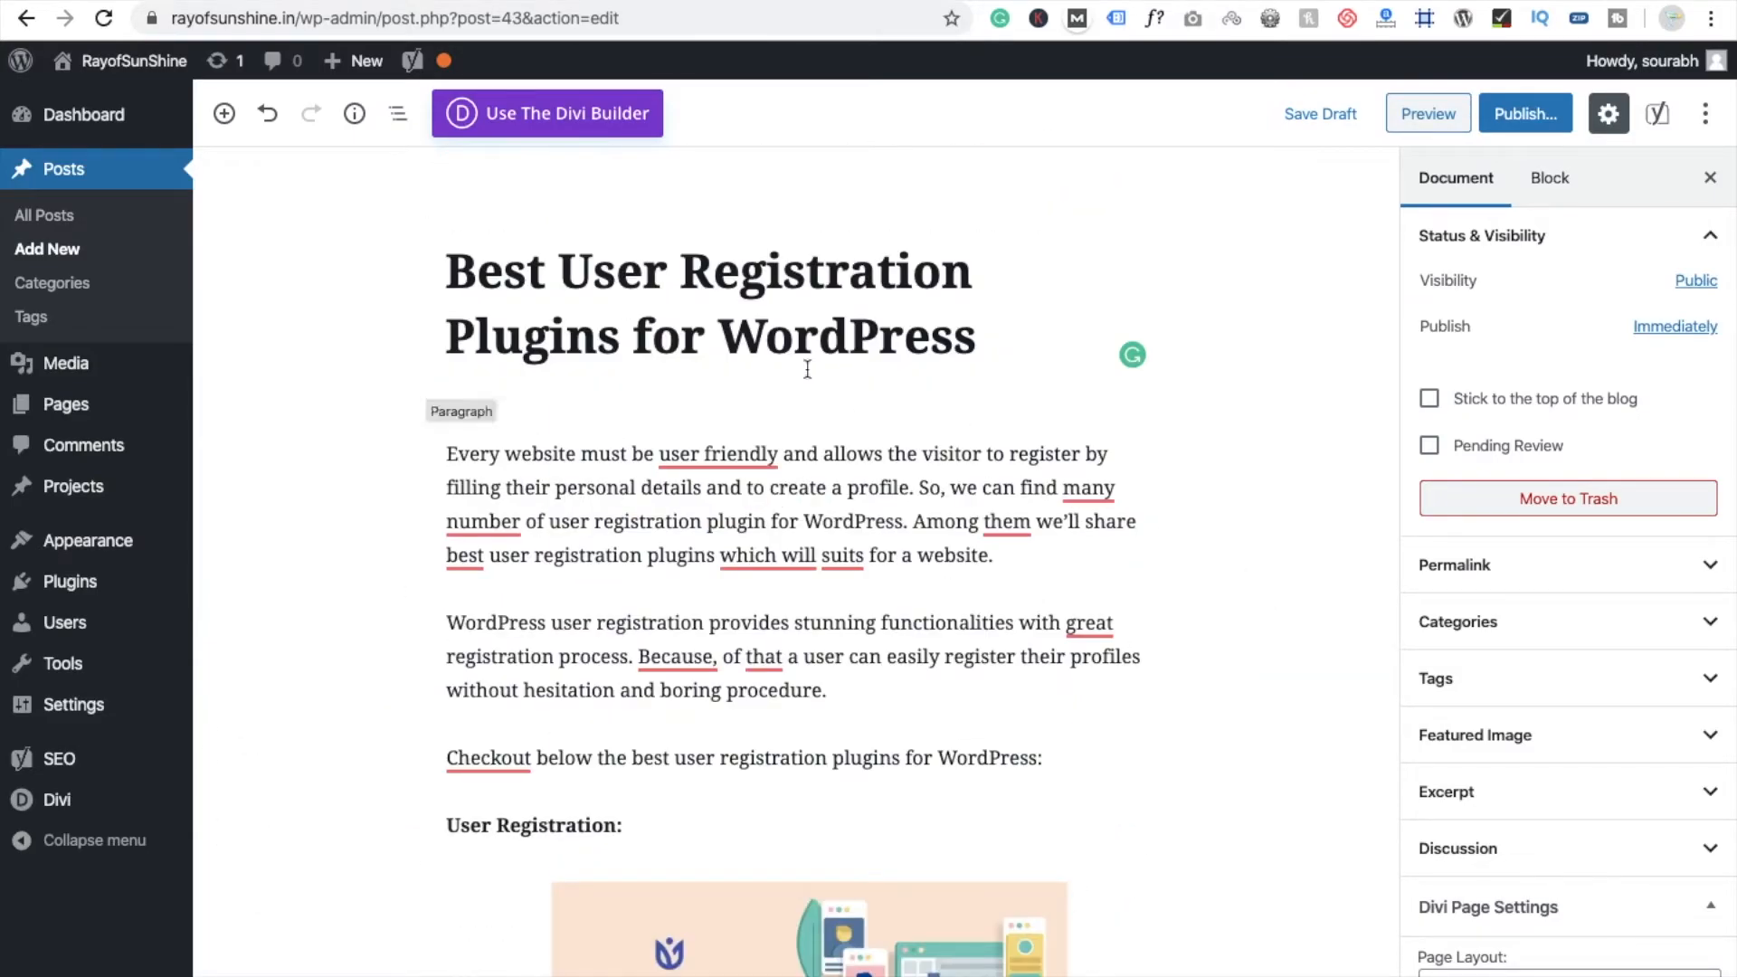
pyautogui.tripleClick(709, 311)
pyautogui.hotkey('ctrl', 'c')
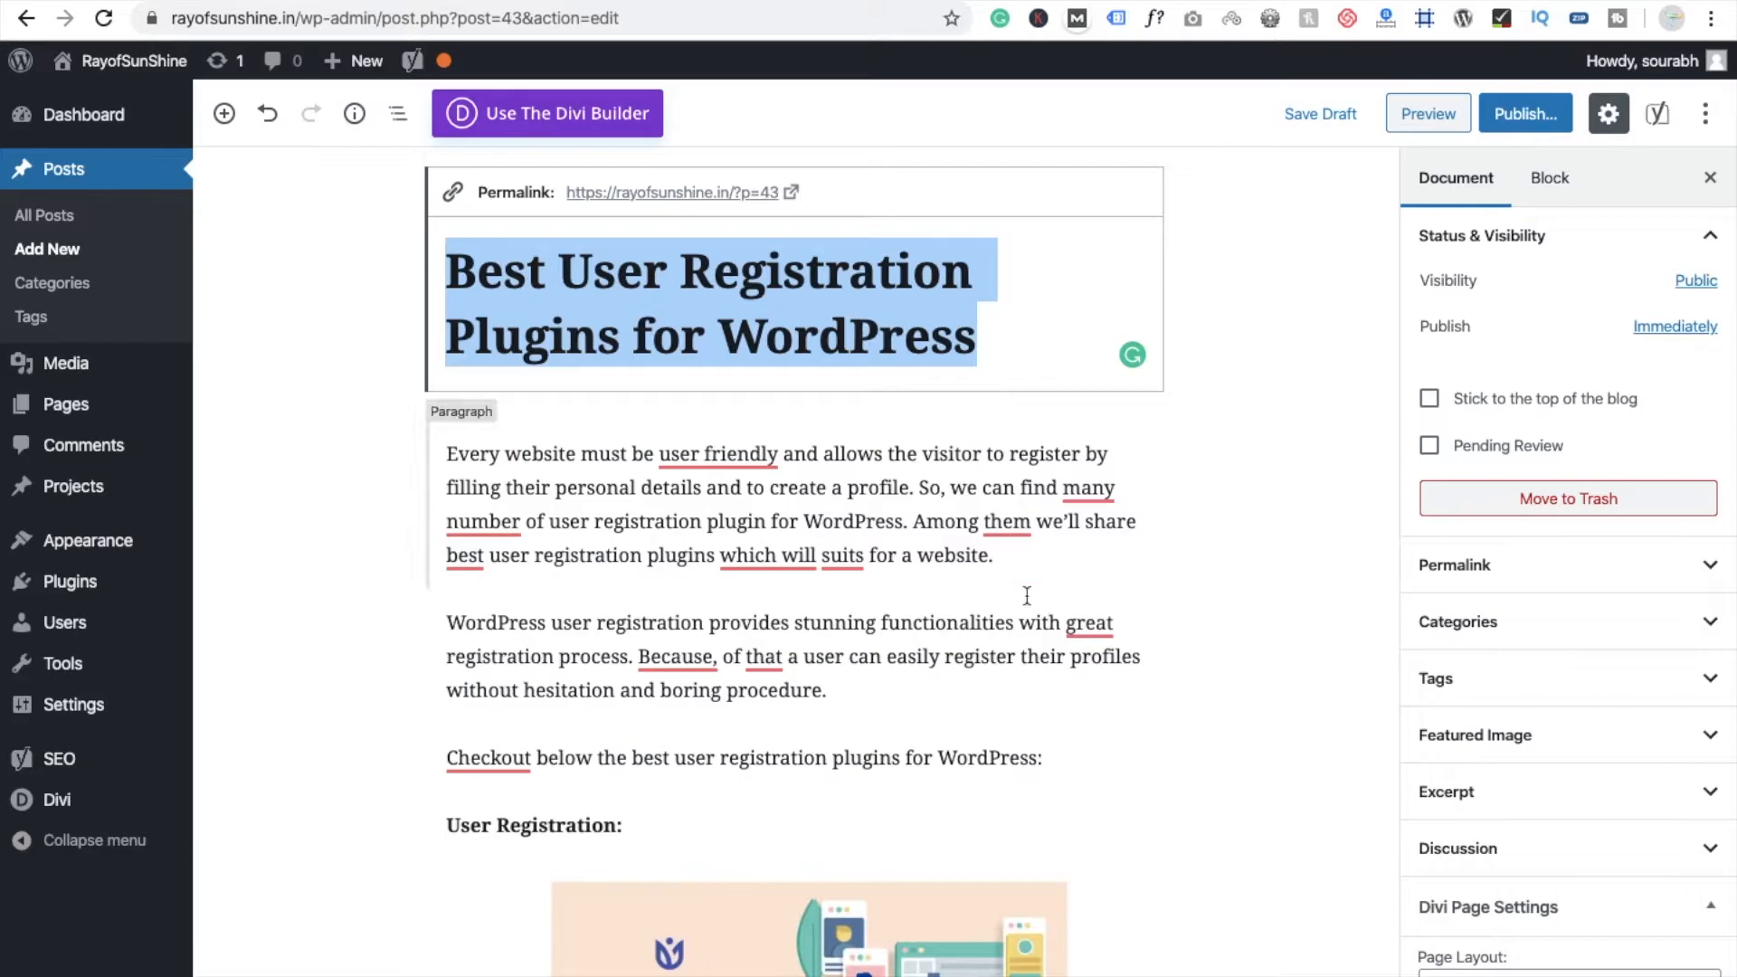
pyautogui.scroll(-15, 1045, 624)
pyautogui.scroll(-20, 1049, 621)
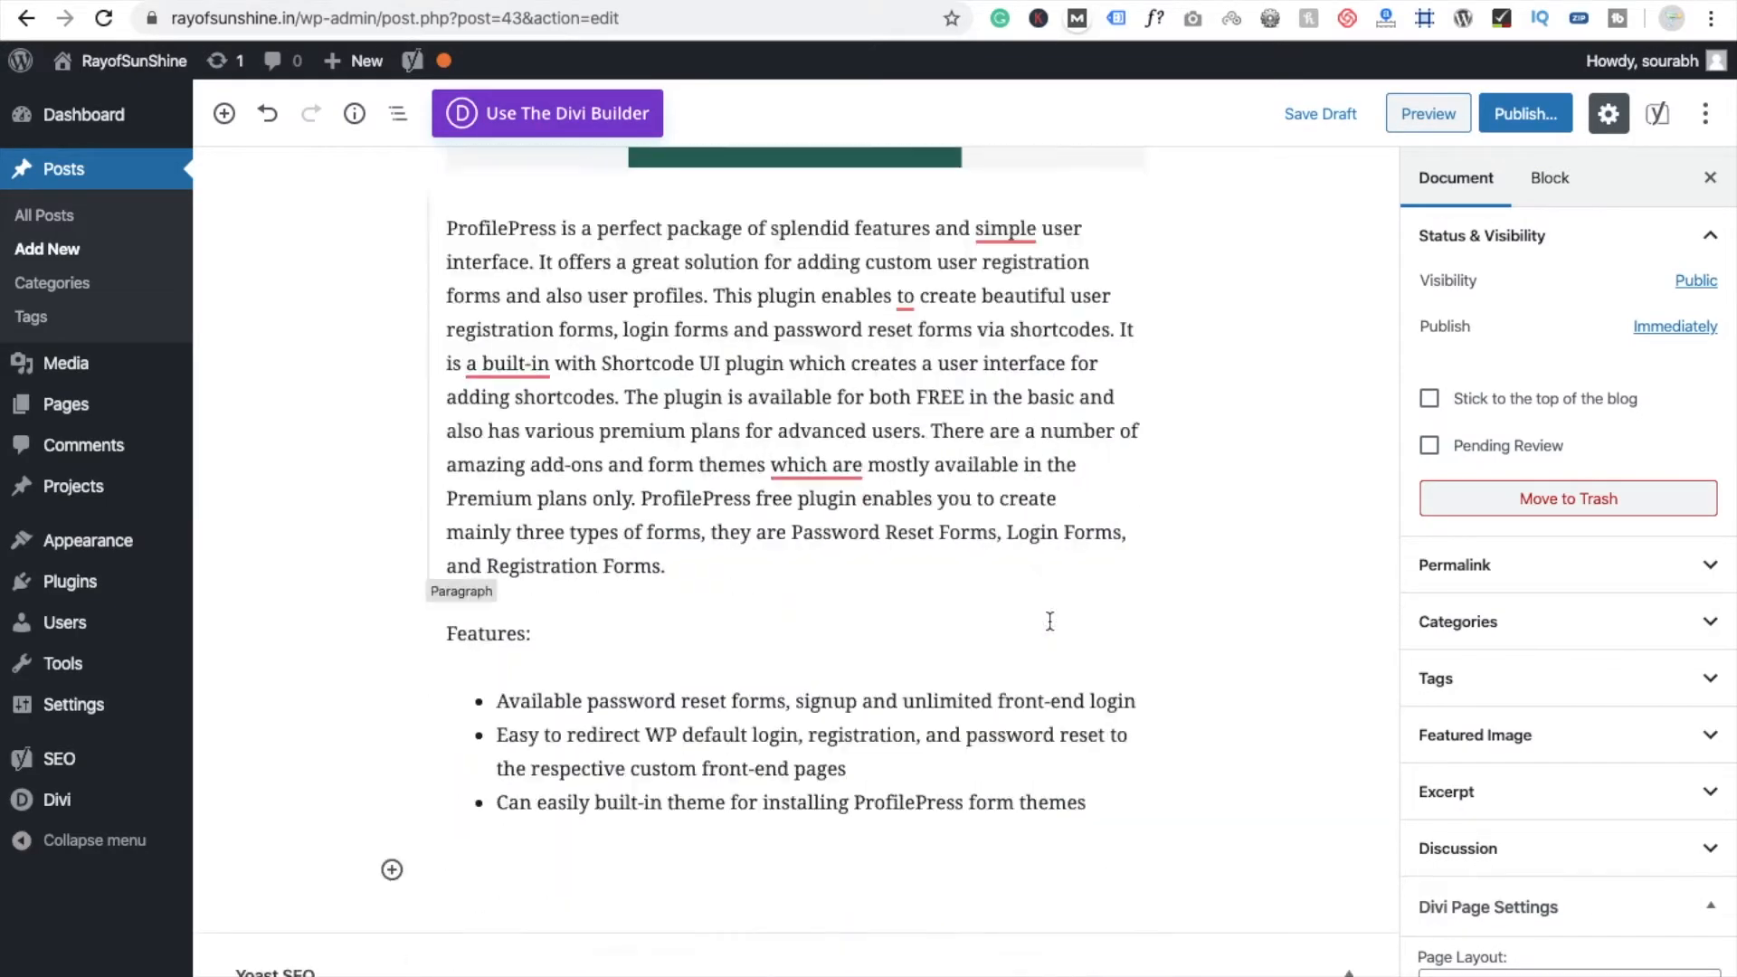
pyautogui.click(599, 775)
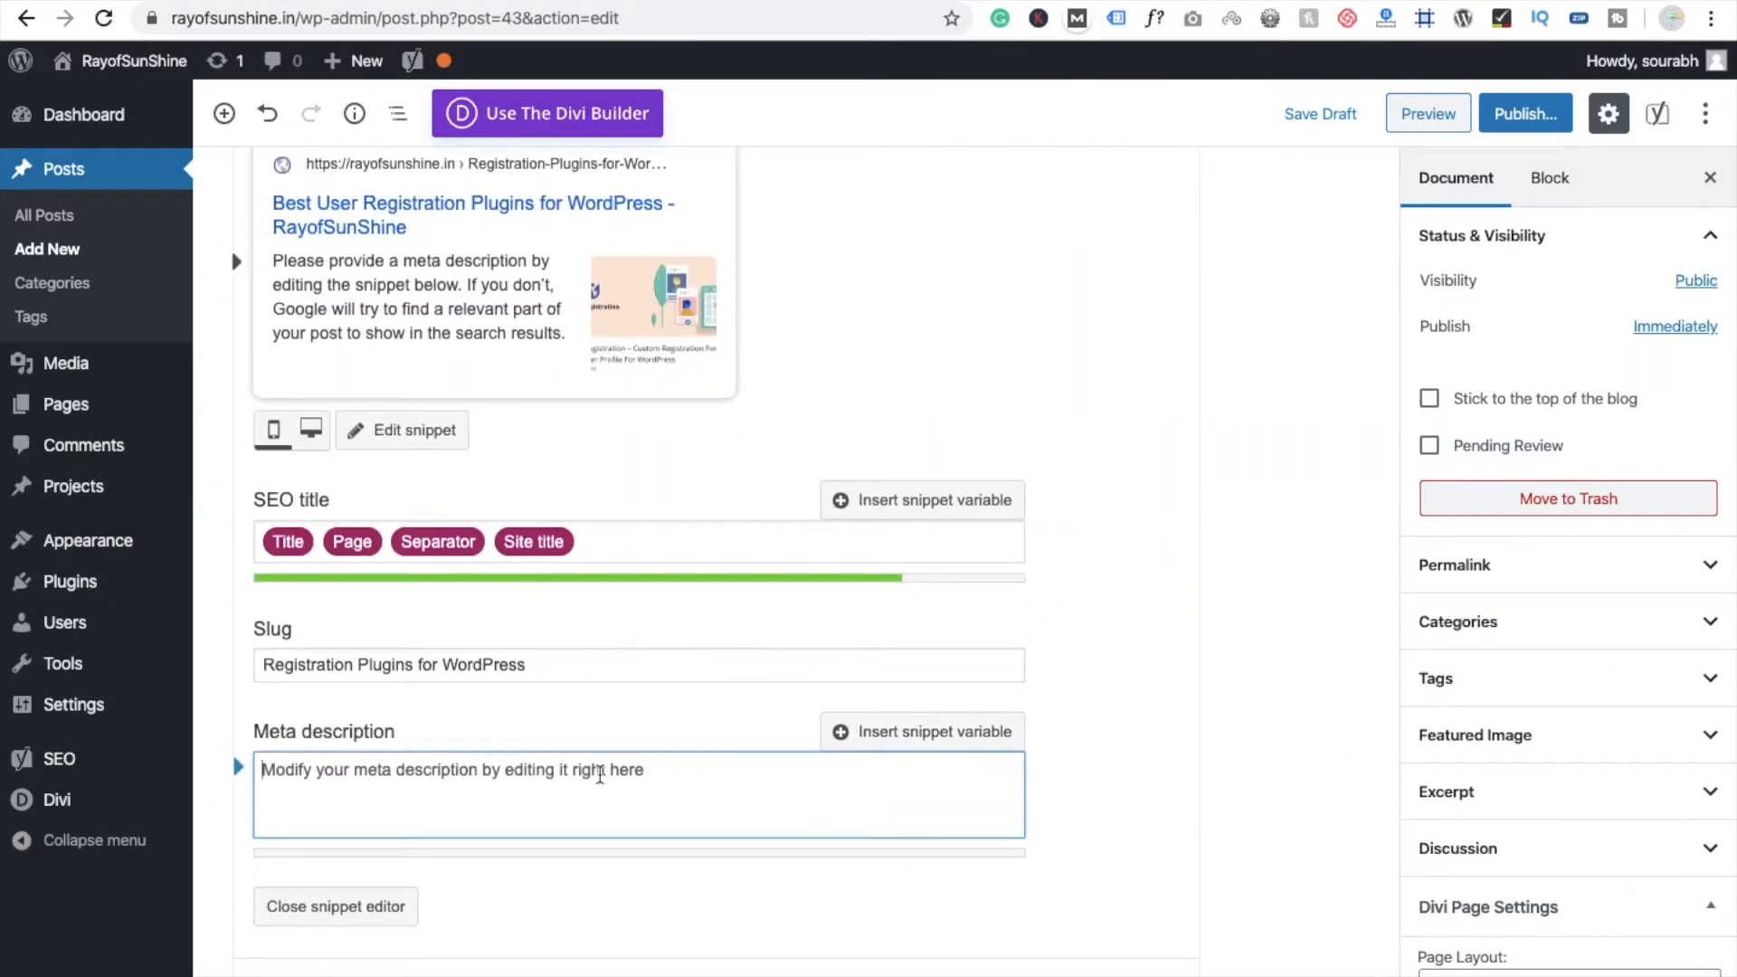
pyautogui.hotkey('ctrl', 'v')
# - Add a period to the meta description and append the post's opening sentence, from "Every website must be" through "create a profile"
pyautogui.scroll(10, 1164, 815)
pyautogui.scroll(15, 1164, 815)
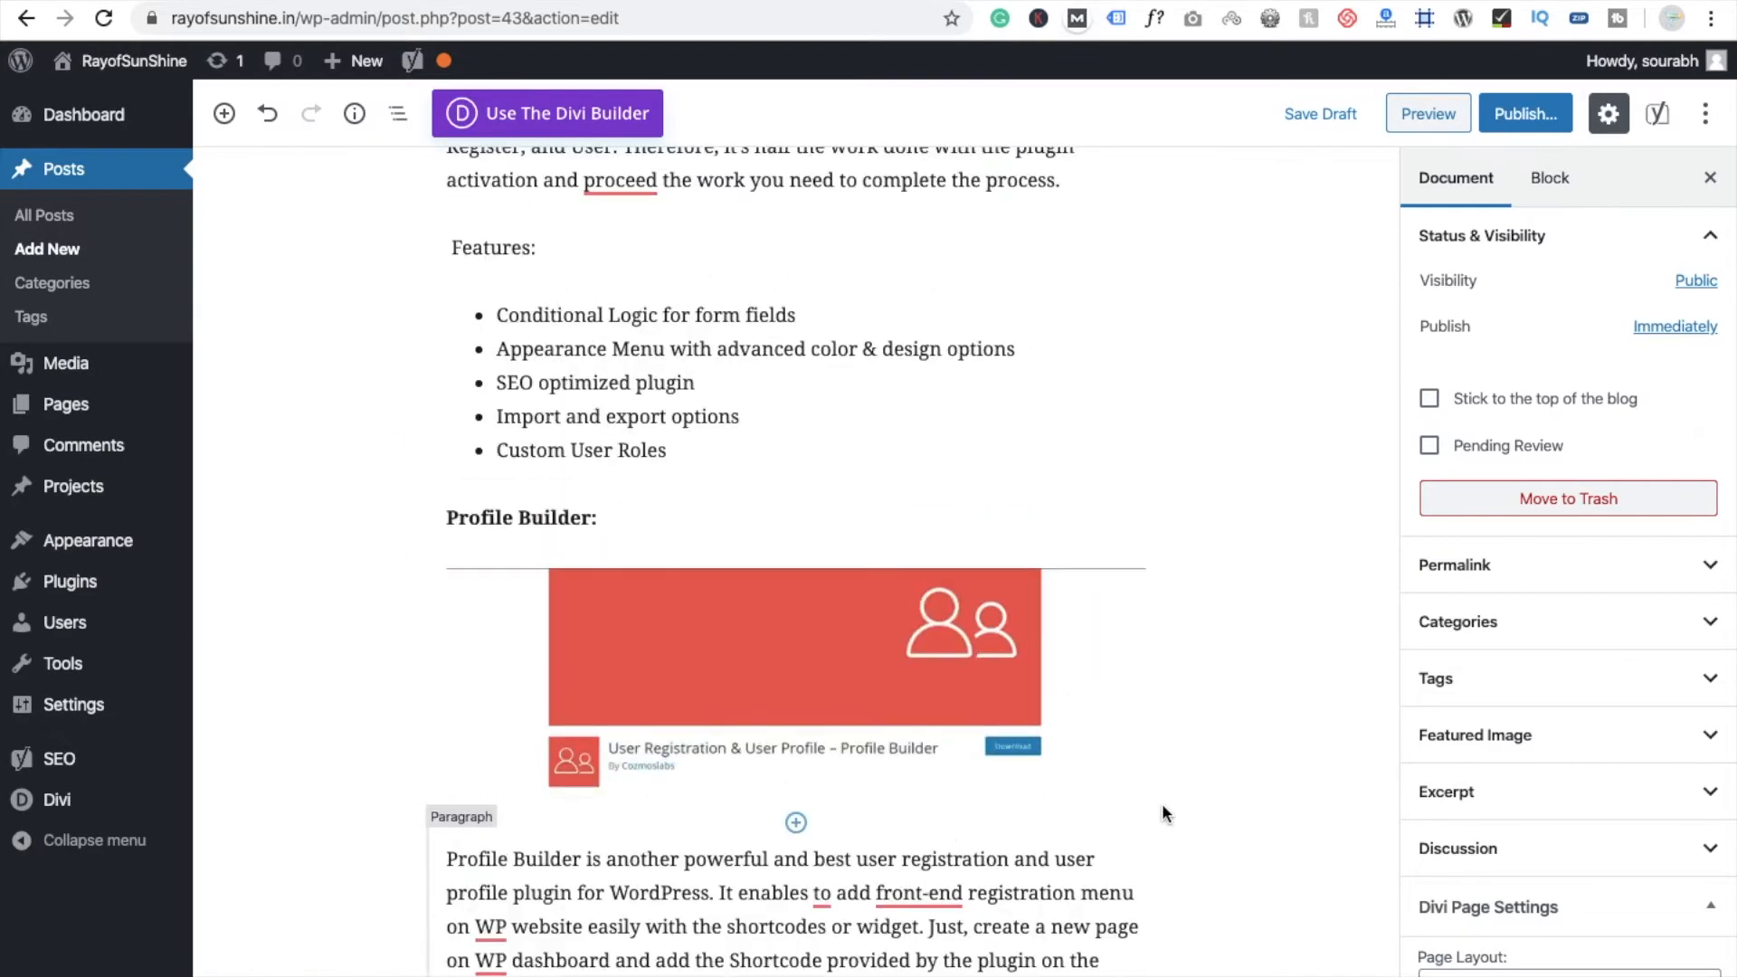
pyautogui.scroll(2, 1165, 814)
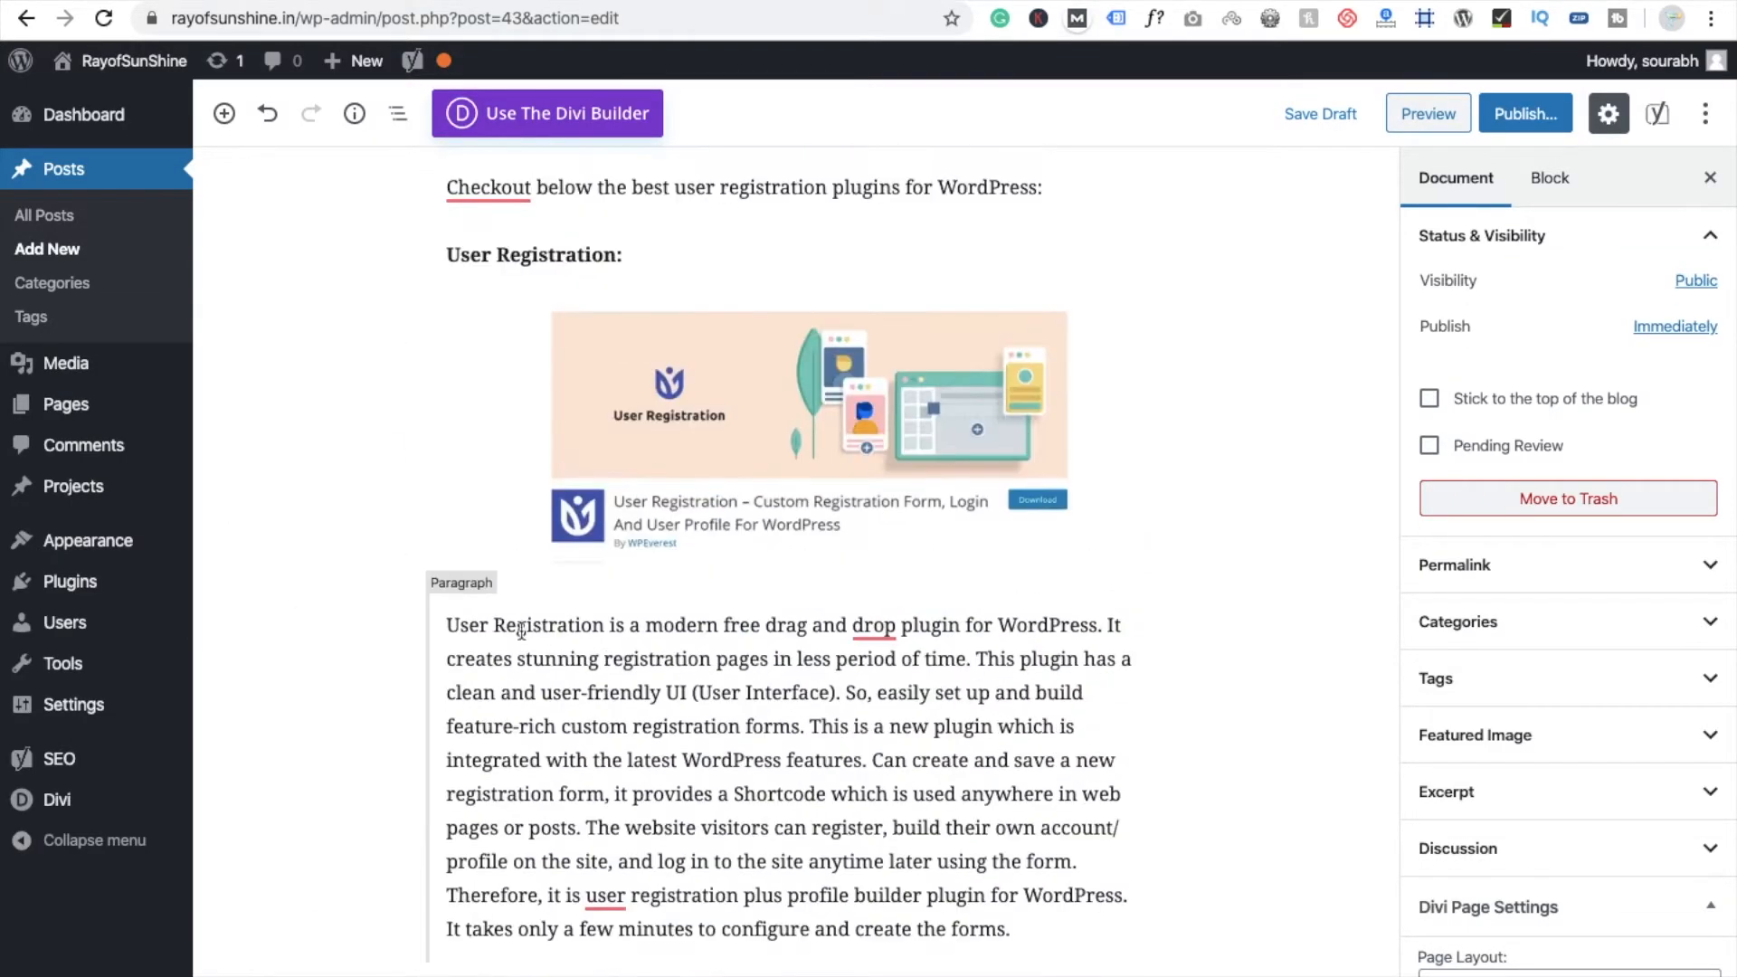
pyautogui.scroll(6, 521, 721)
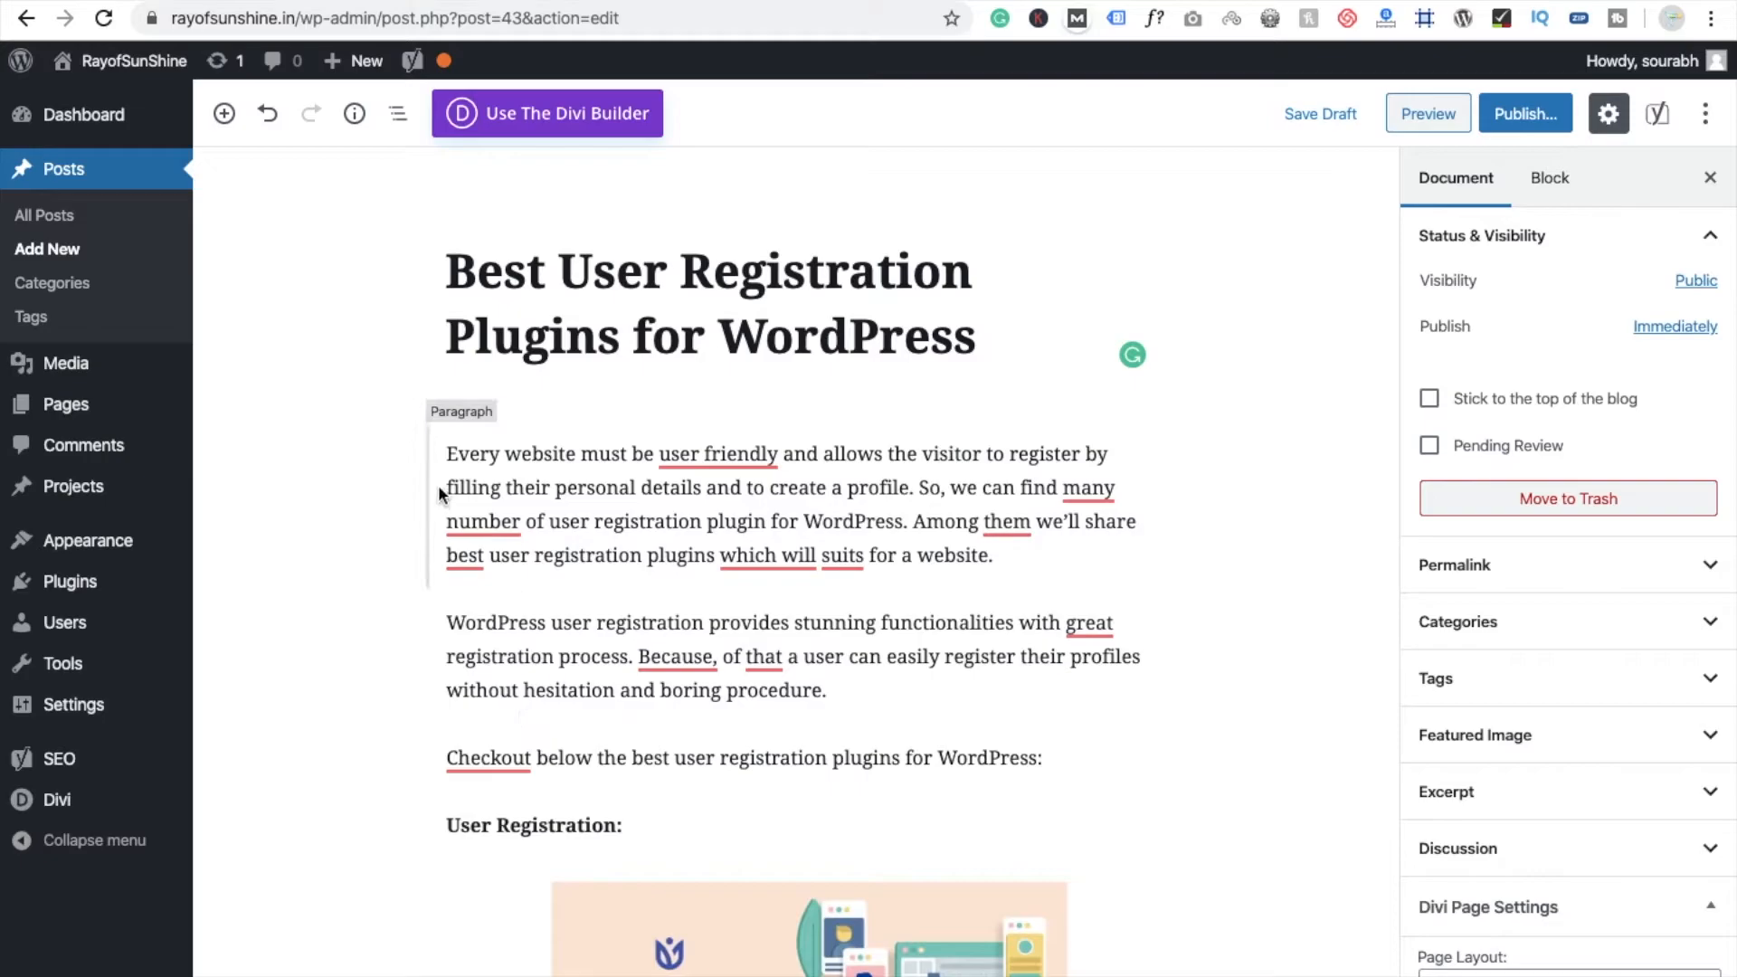
pyautogui.moveTo(450, 455); pyautogui.dragTo(909, 474)
pyautogui.hotkey('ctrl', 'c')
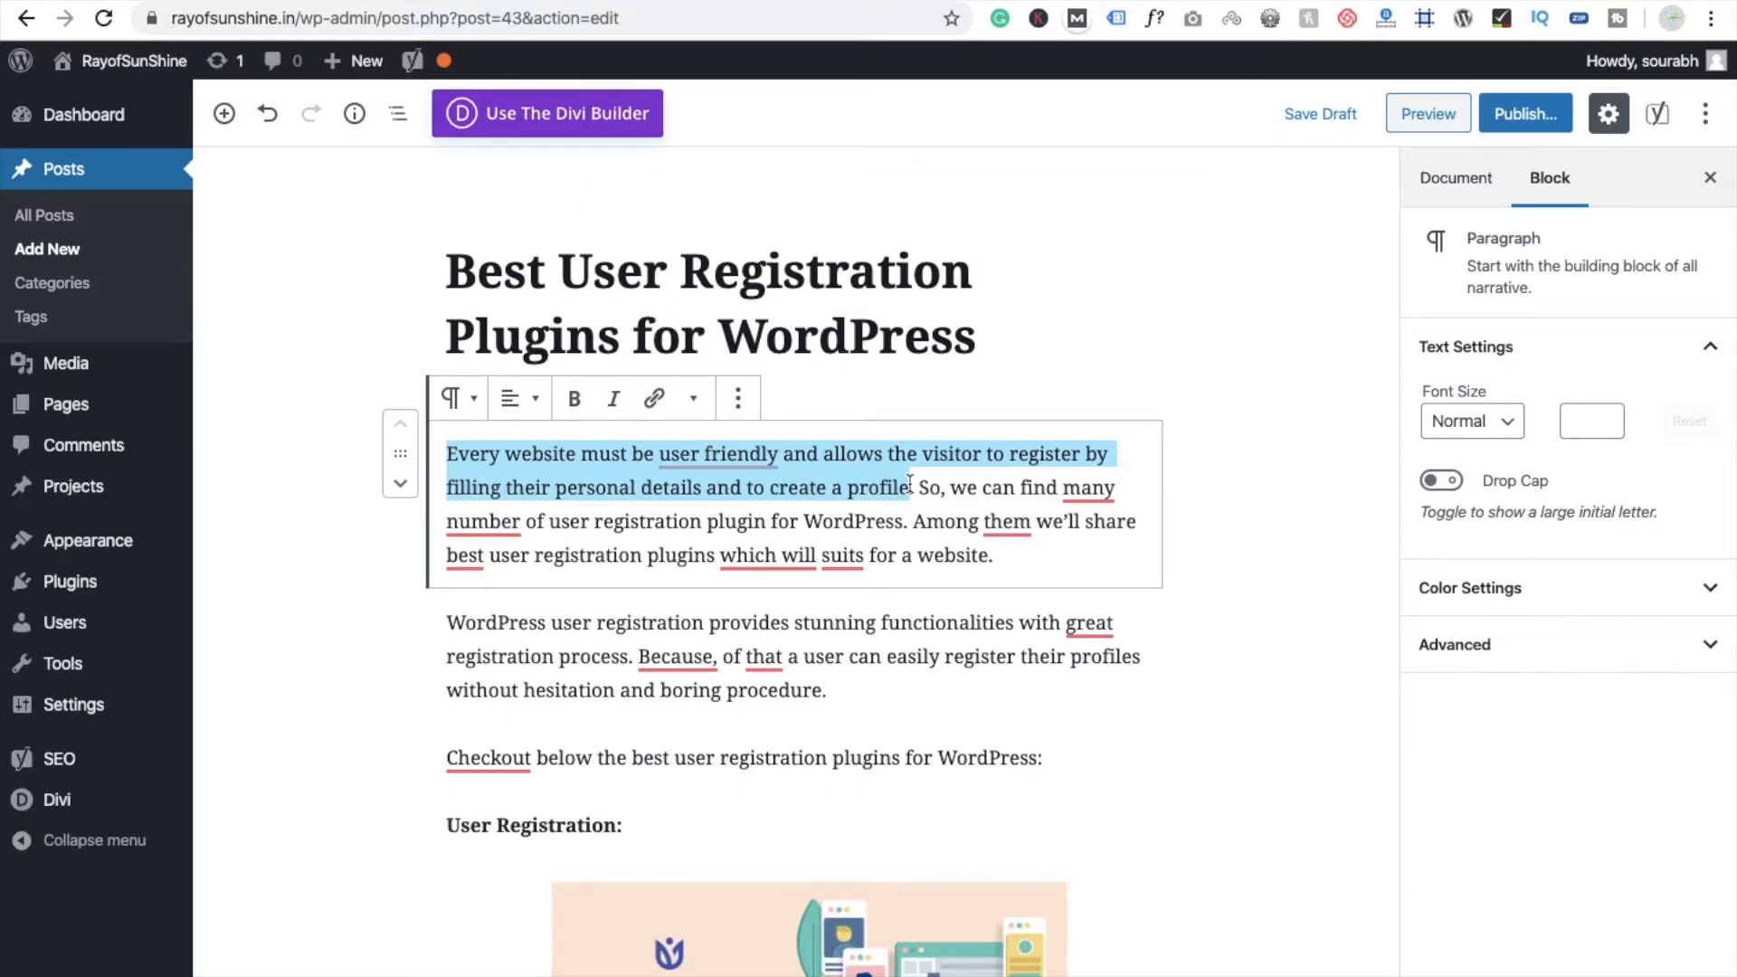
pyautogui.scroll(-20, 909, 484)
pyautogui.scroll(1, 907, 494)
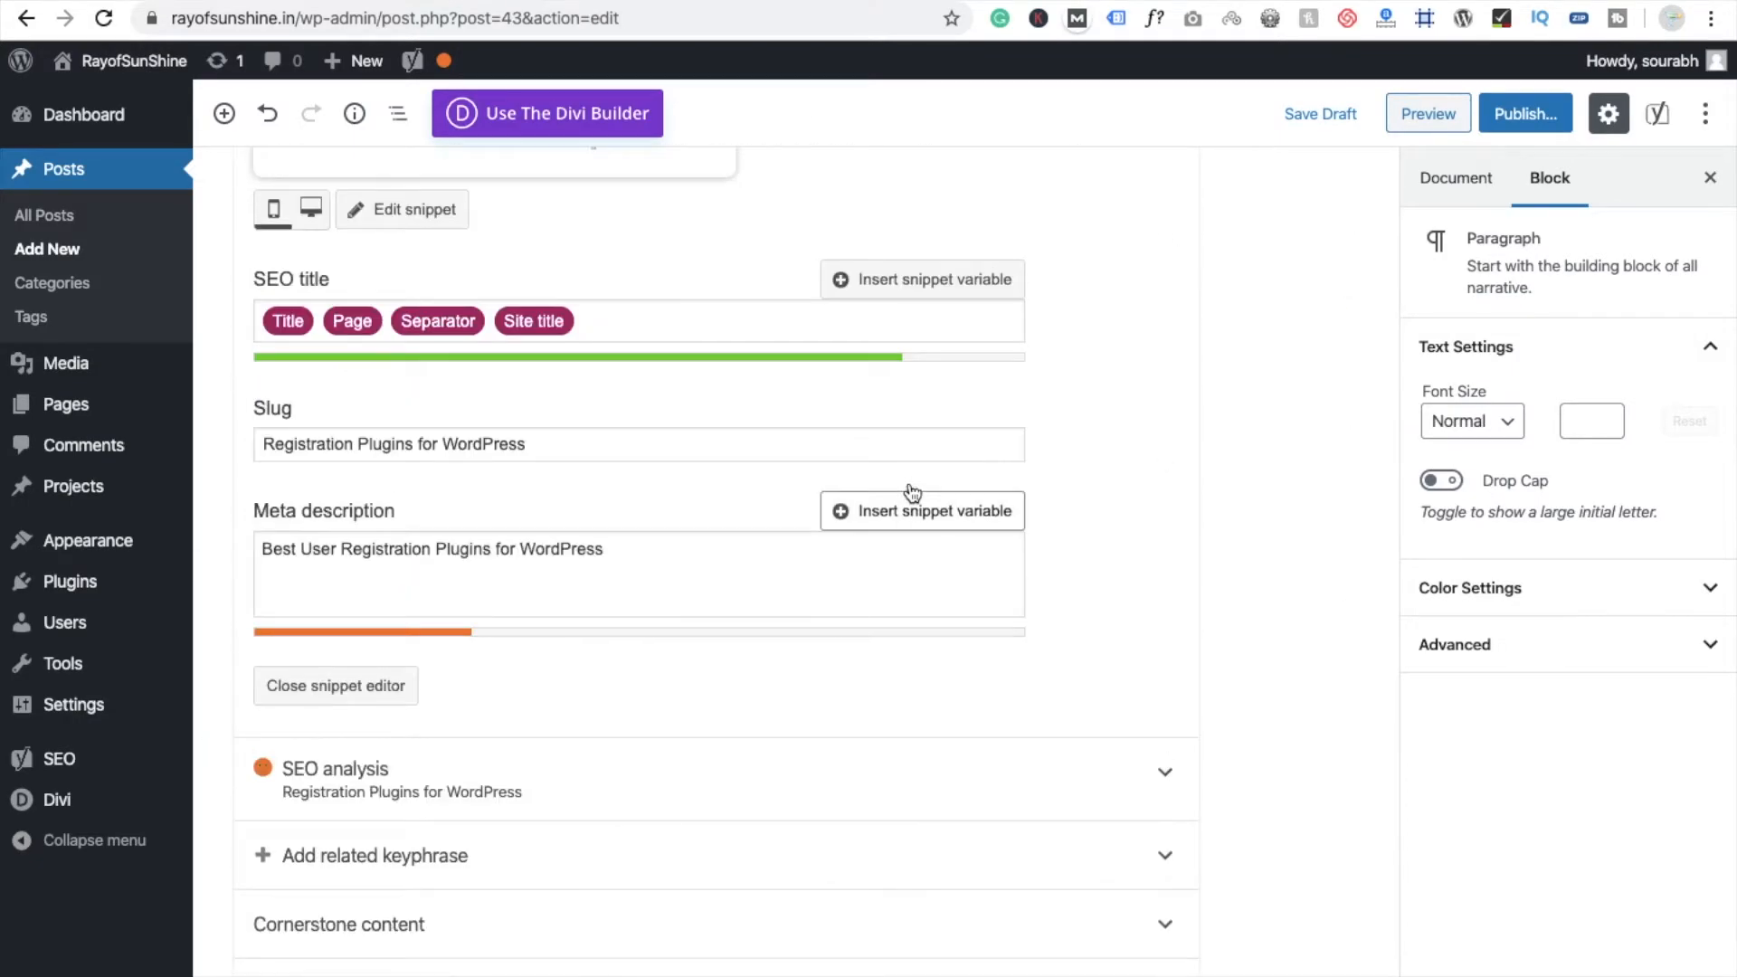
pyautogui.click(679, 565)
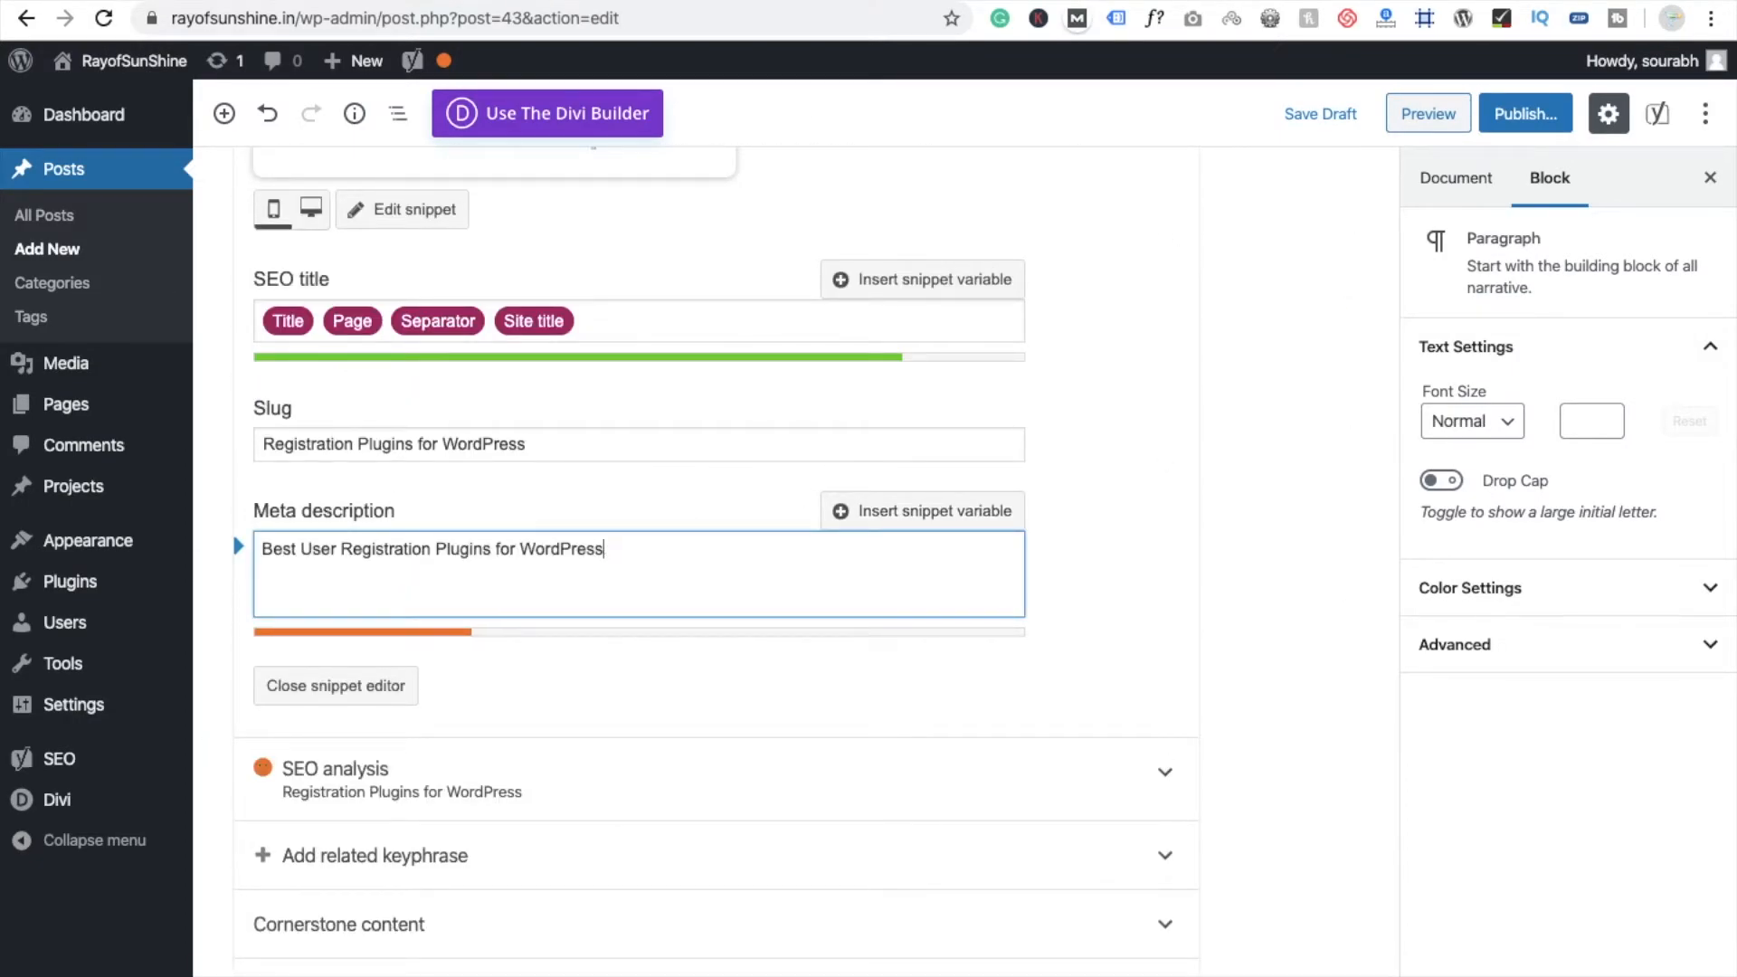
pyautogui.hotkey('ctrl', 'v')
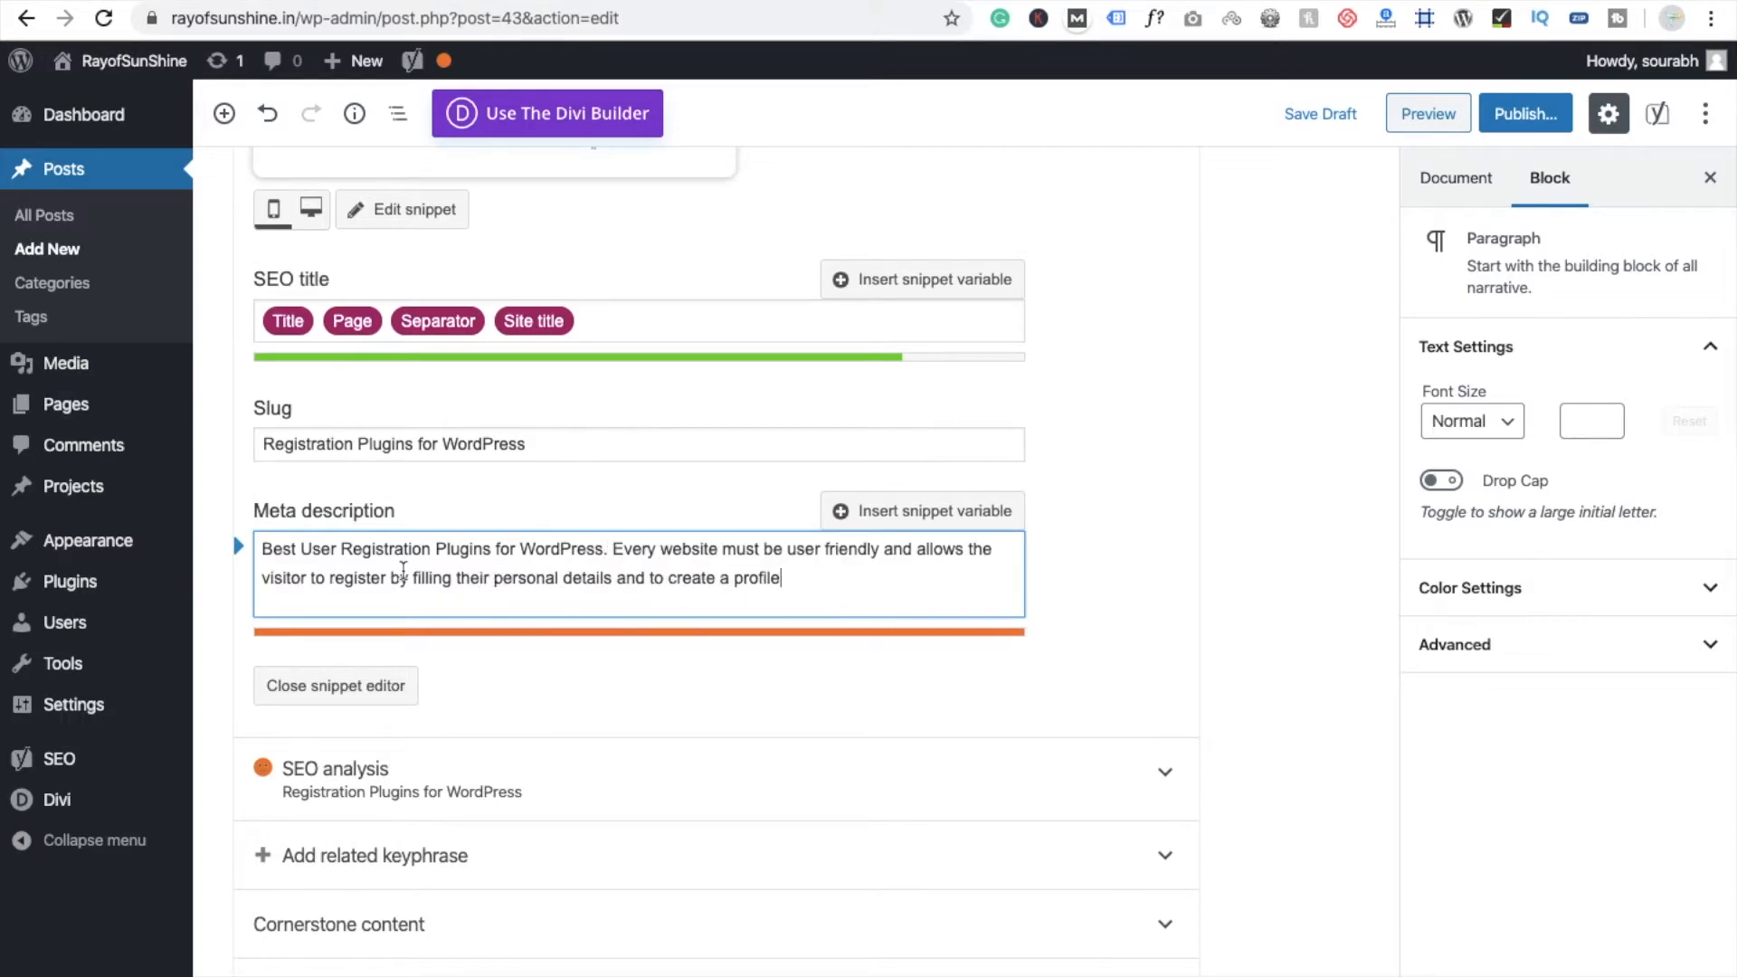
# - Shorten the meta description so its last sentence ends with "by filling their personal details."
pyautogui.moveTo(617, 580); pyautogui.dragTo(779, 579)
pyautogui.click(780, 579)
pyautogui.press('BackSpace')
pyautogui.press('BackSpace')
pyautogui.press('BackSpace')
pyautogui.press('BackSpace')
pyautogui.press('BackSpace')
pyautogui.press('BackSpace')
pyautogui.press('BackSpace')
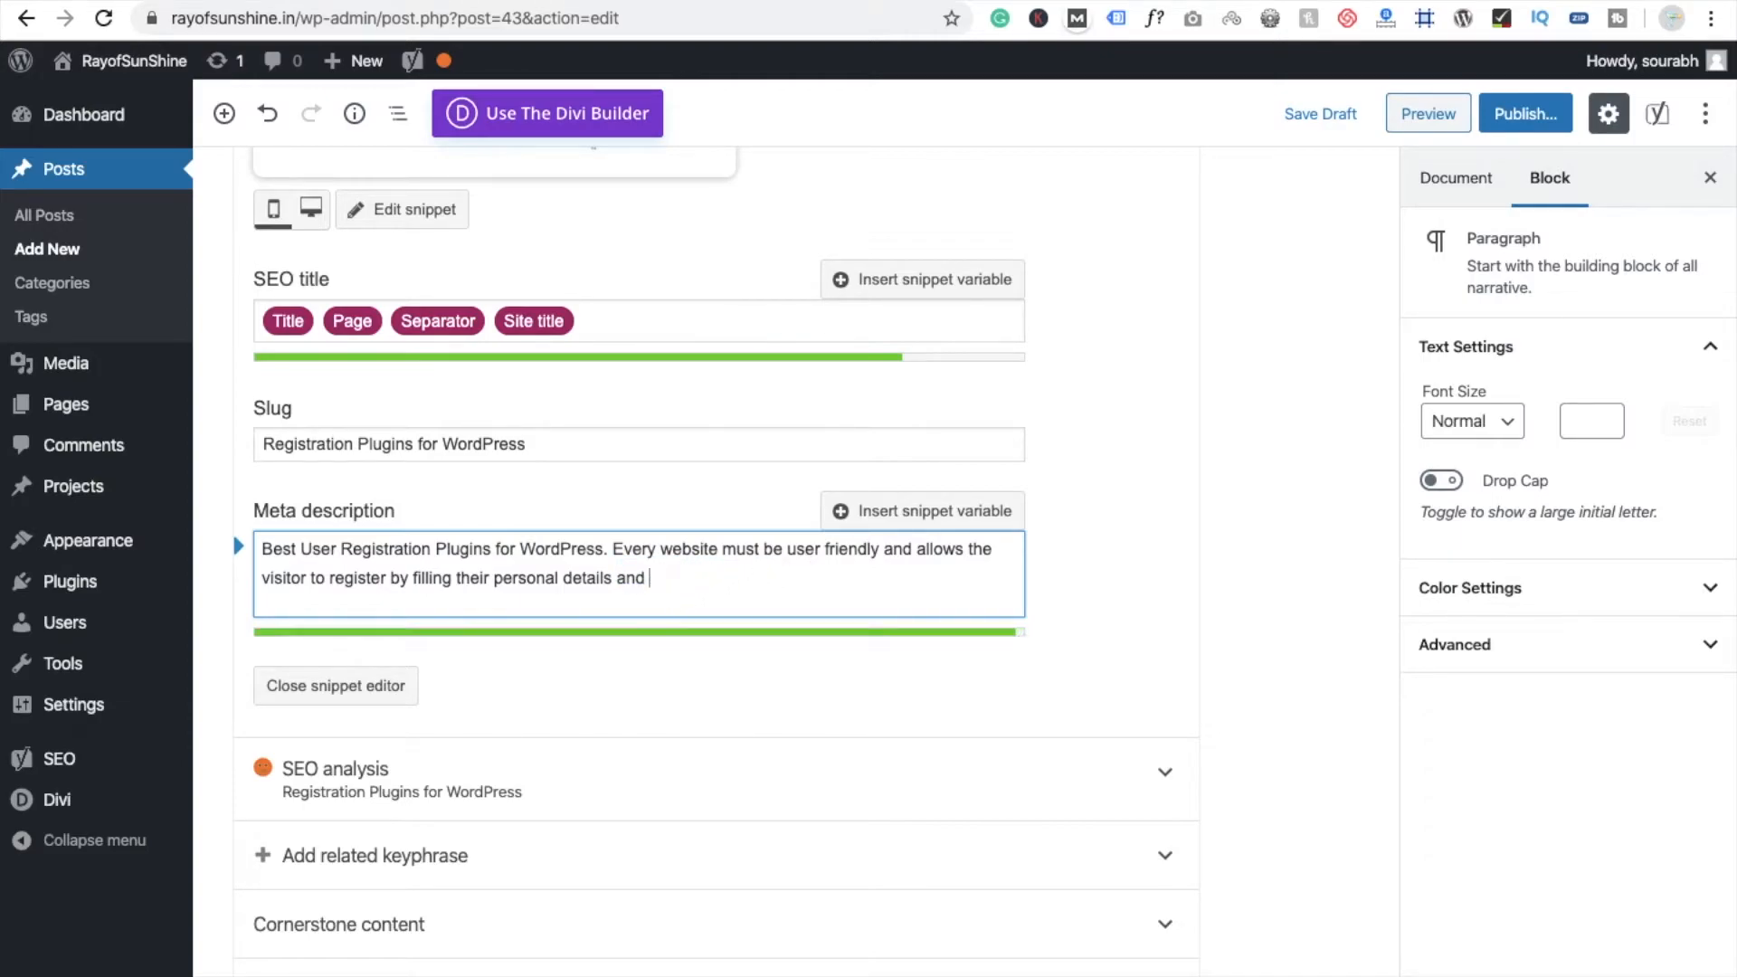
pyautogui.press('BackSpace')
pyautogui.press('BackSpace')
pyautogui.press('BackSpace')
pyautogui.press('BackSpace')
pyautogui.press('BackSpace')
pyautogui.write('s.')
# - Expand the Yoast SEO analysis and review its problems, improvements and good results for the focus keyphrase
pyautogui.scroll(-1, 886, 615)
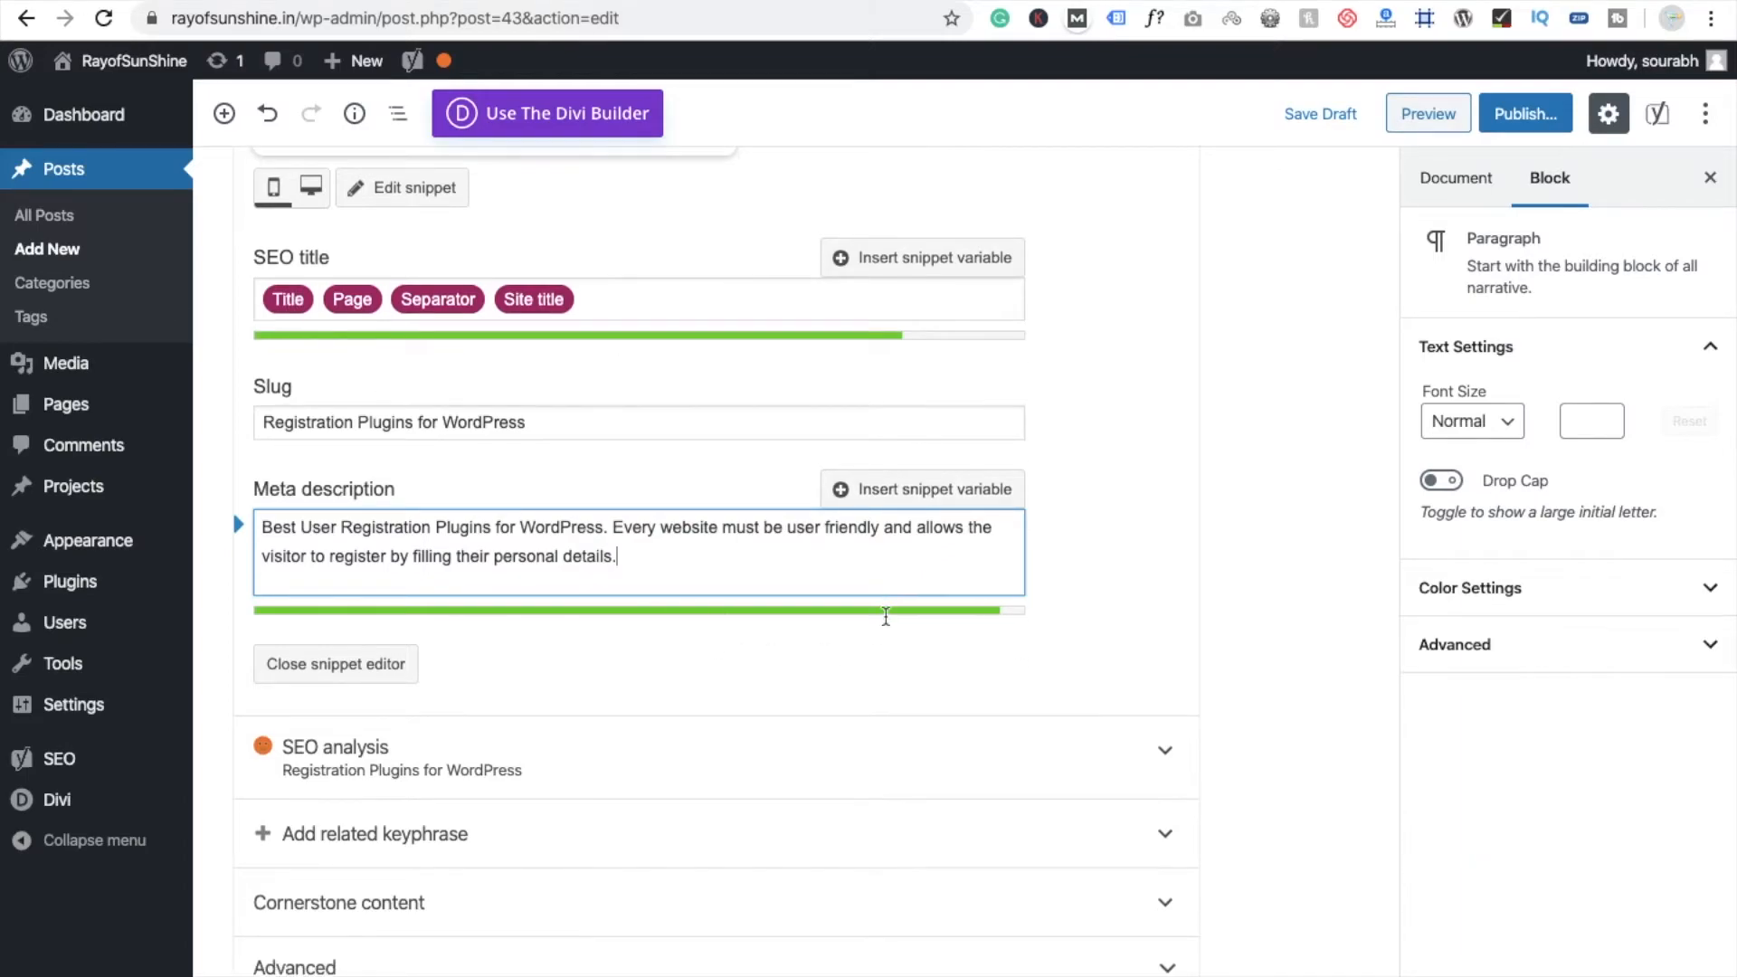
pyautogui.click(830, 747)
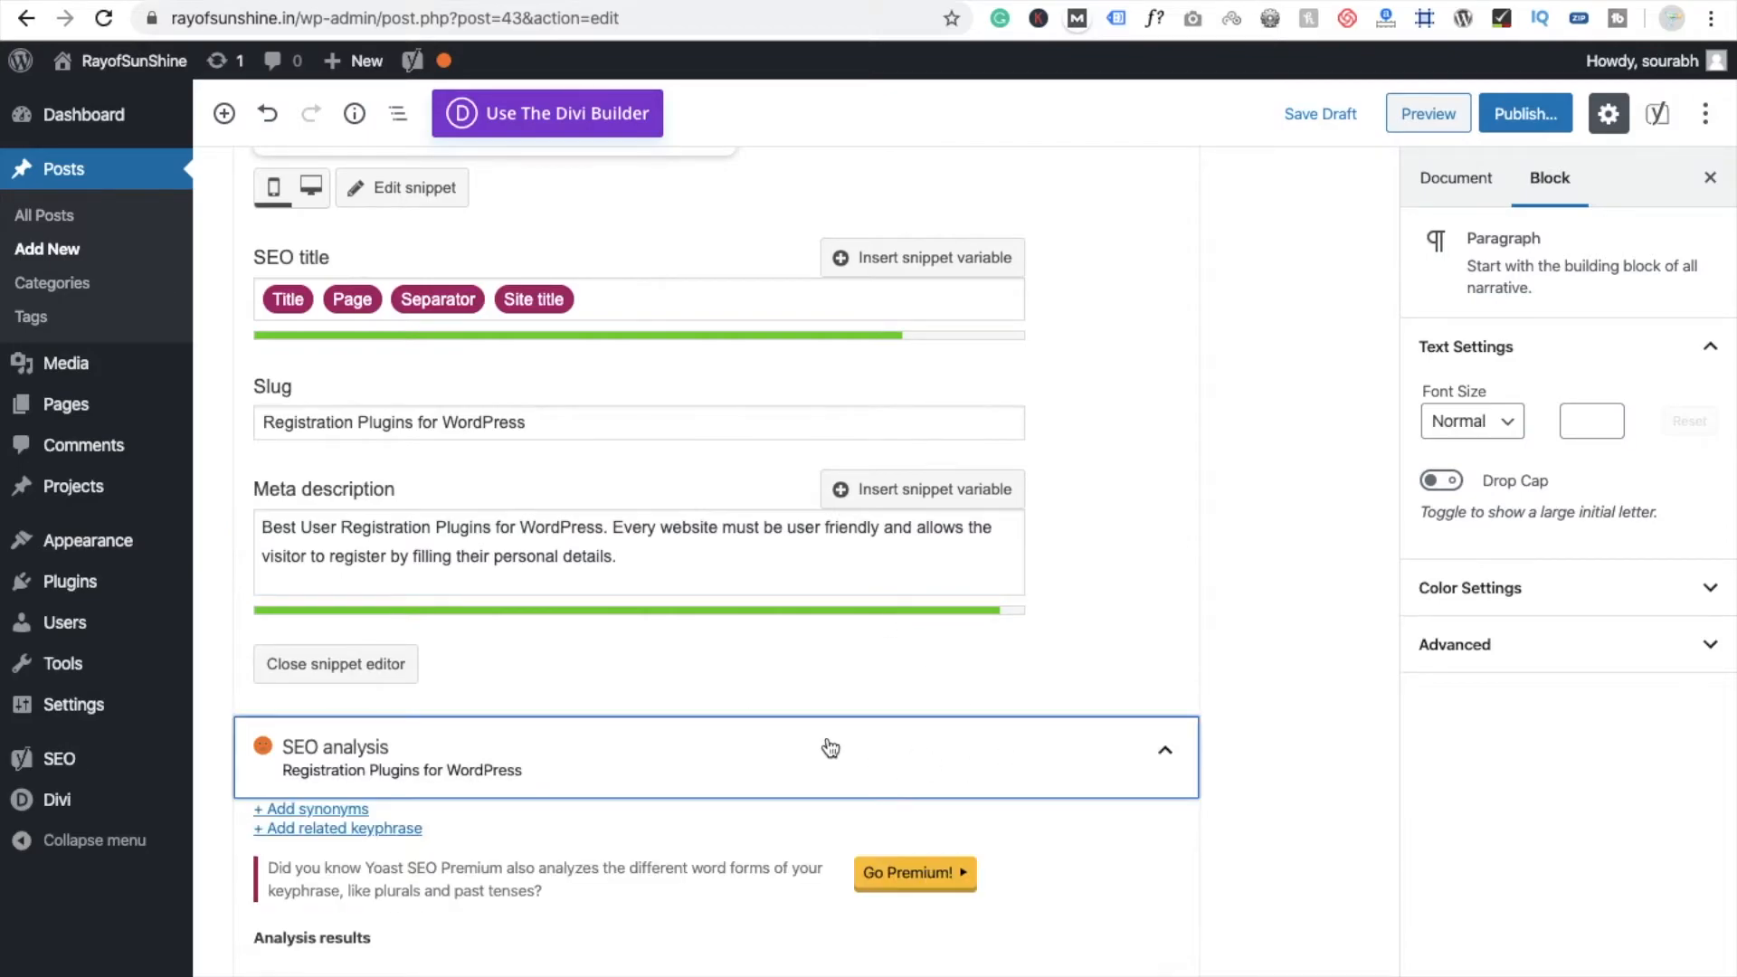
pyautogui.scroll(-6, 827, 737)
pyautogui.scroll(-2, 827, 737)
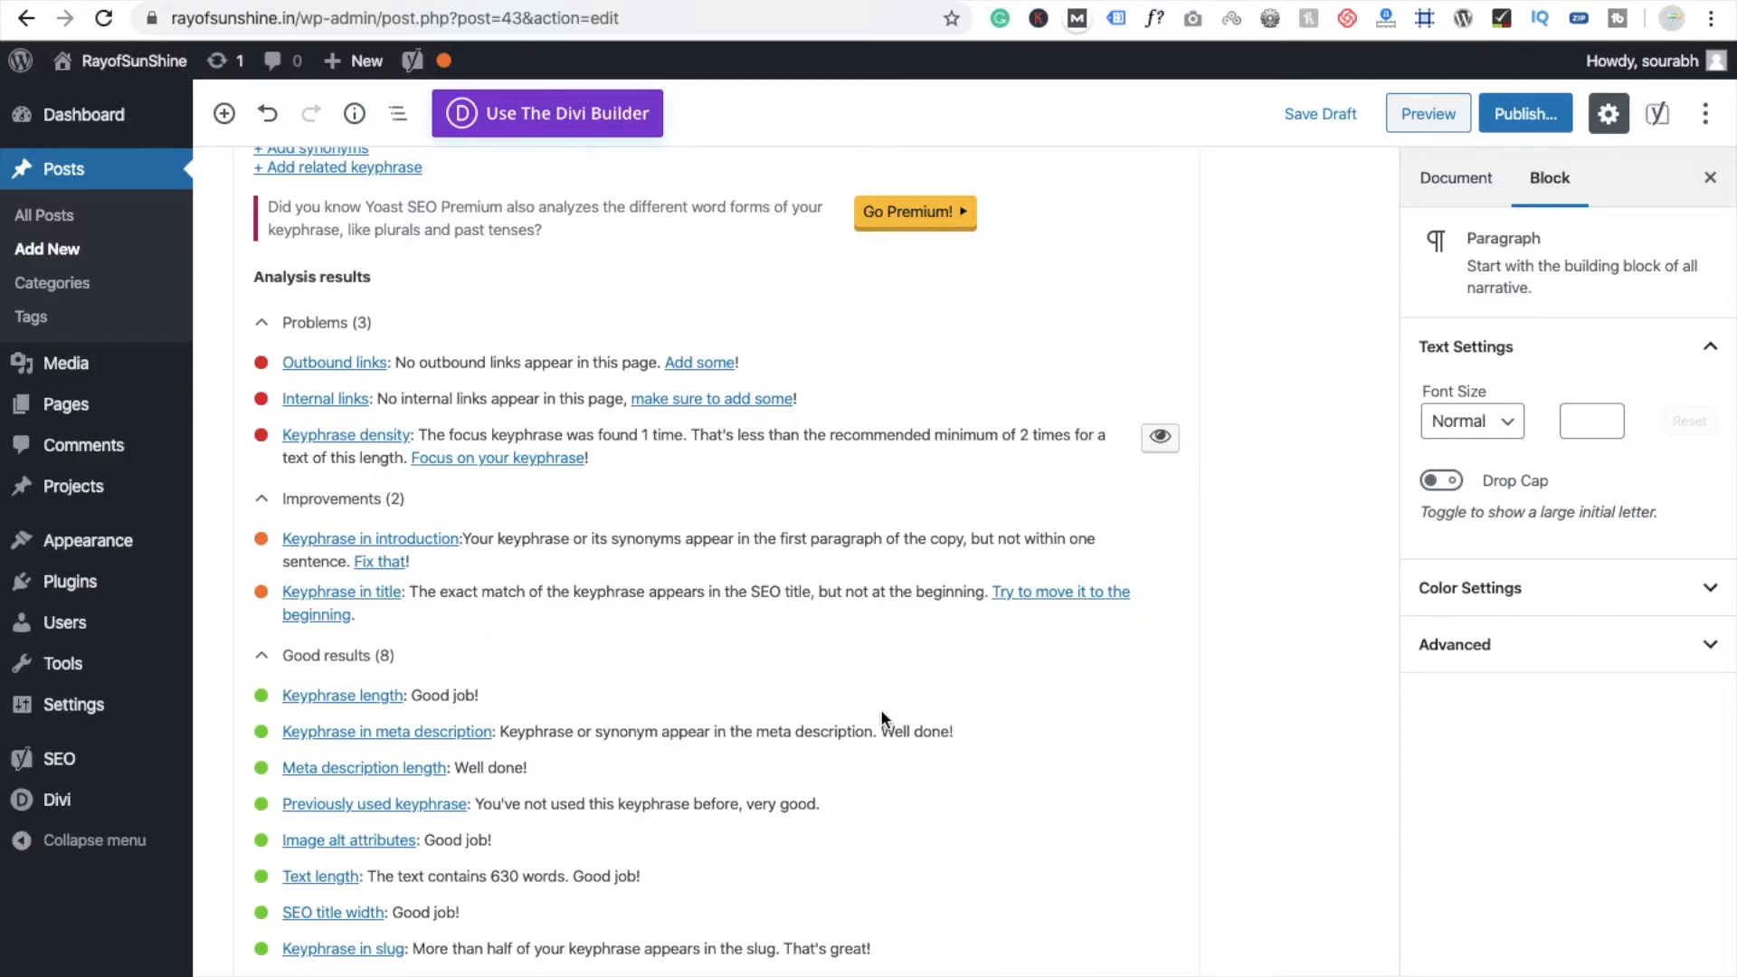
pyautogui.scroll(-1, 881, 710)
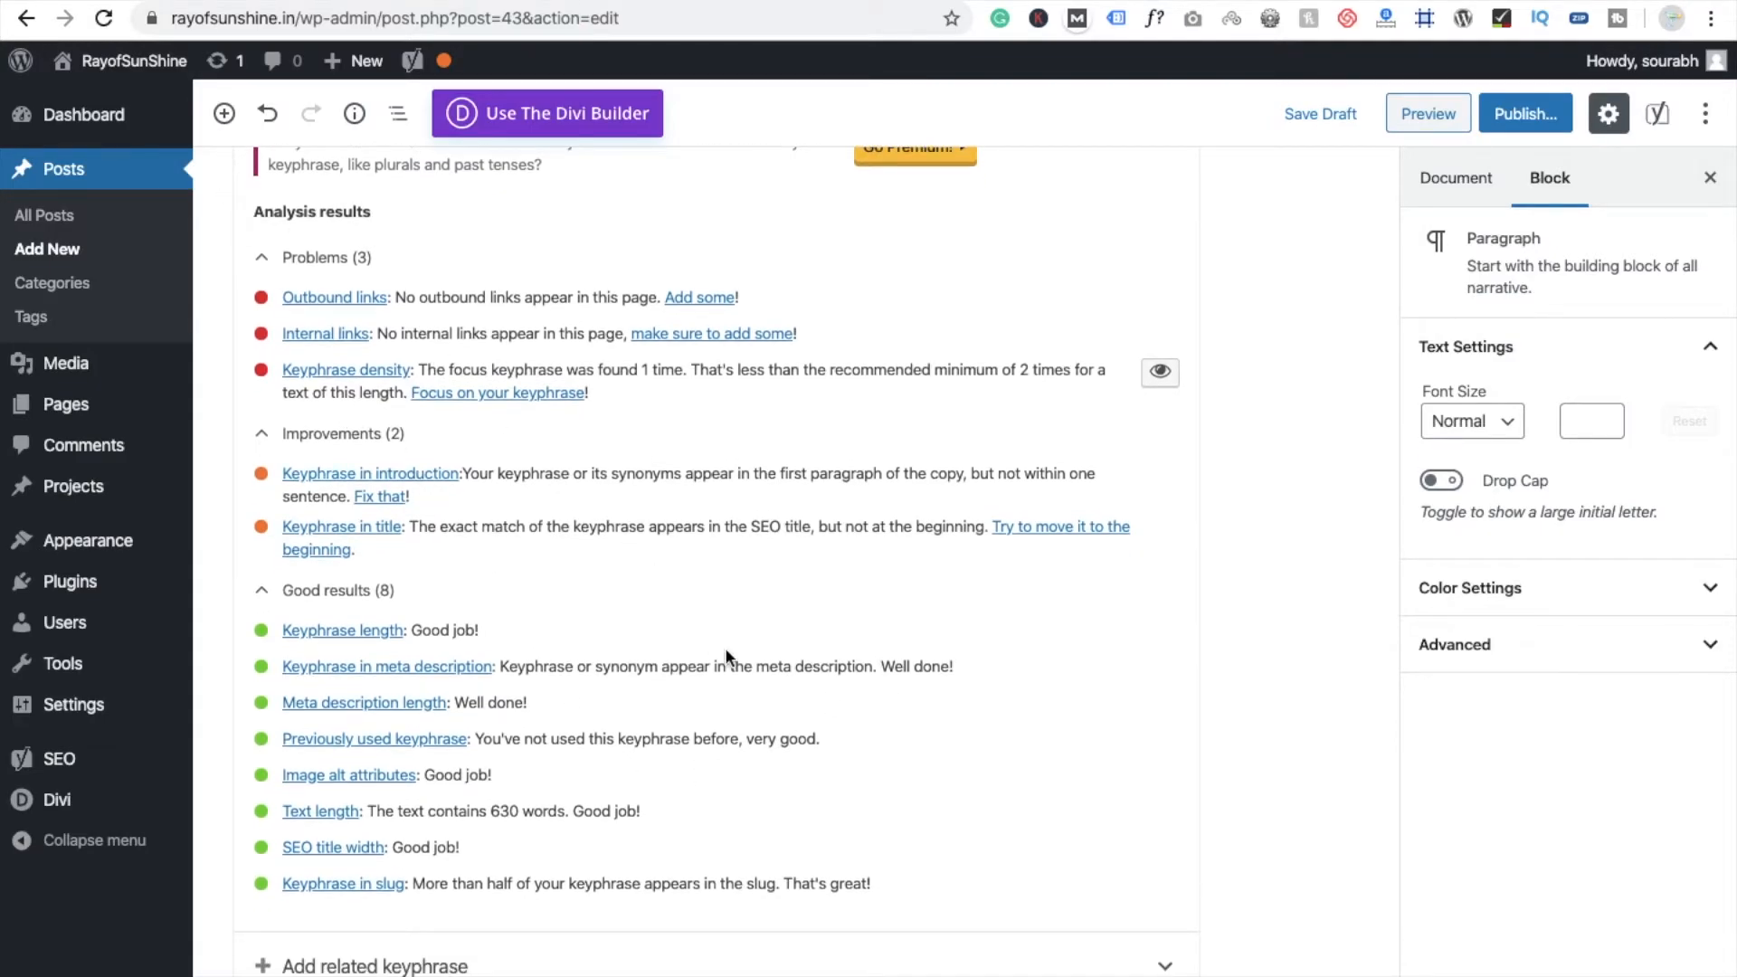
pyautogui.scroll(-1, 724, 648)
pyautogui.scroll(-1, 811, 686)
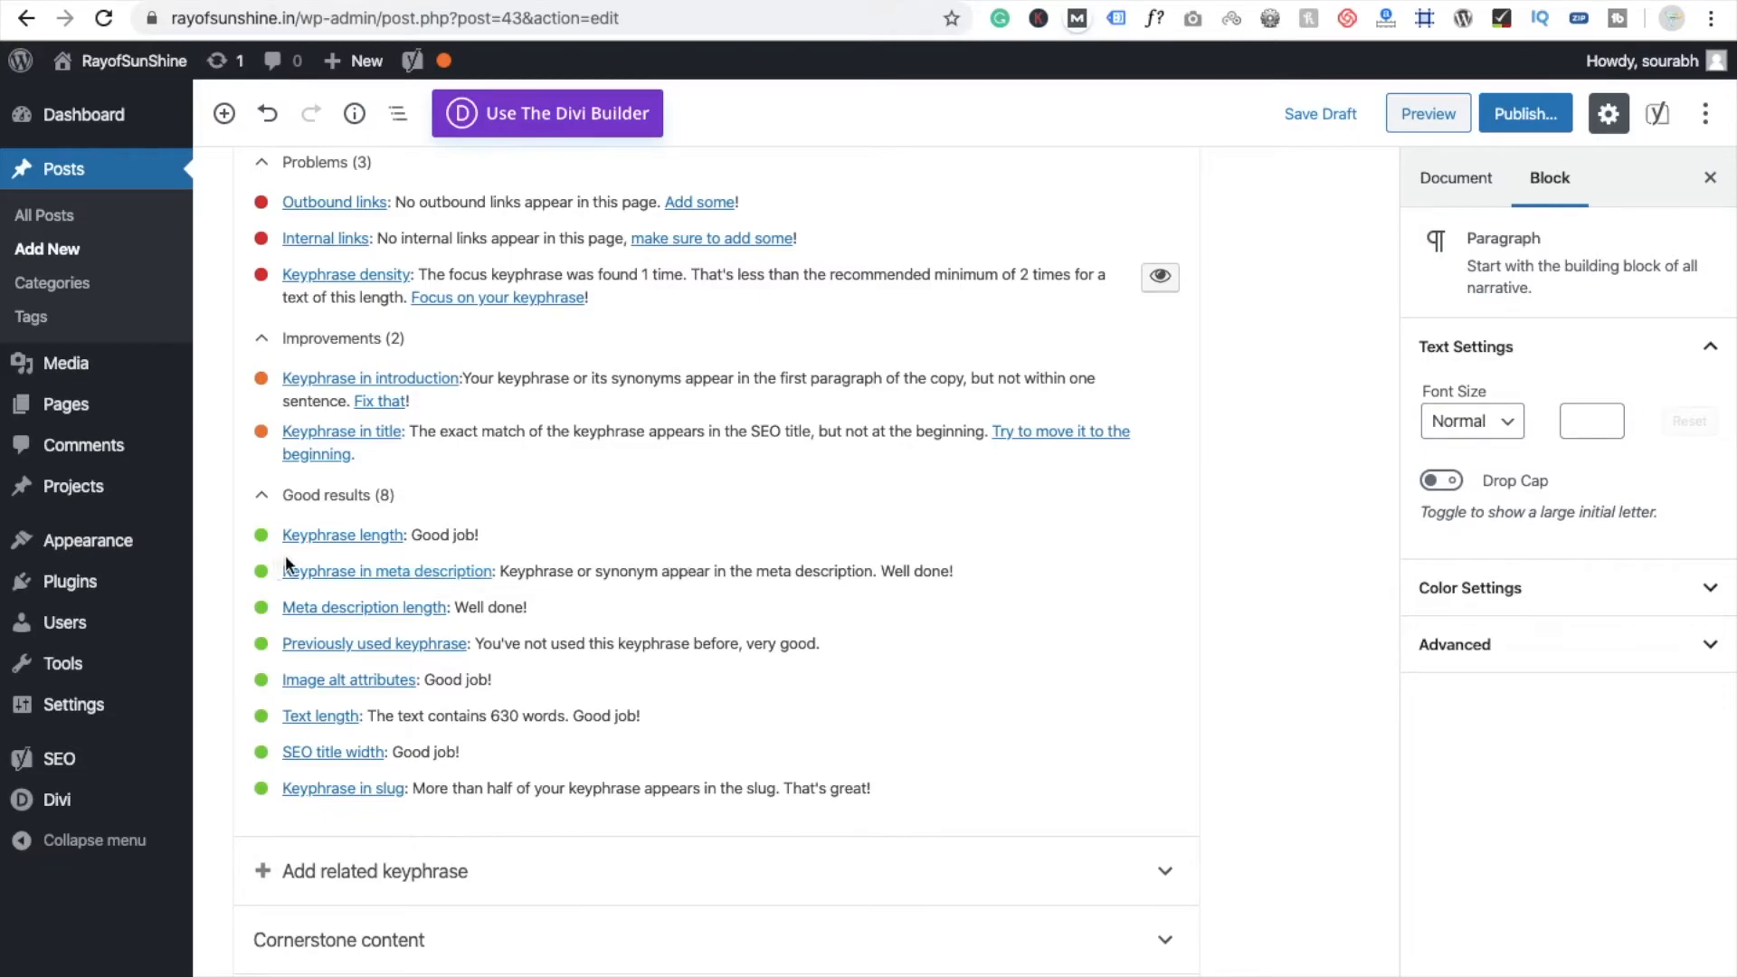
pyautogui.scroll(1, 668, 633)
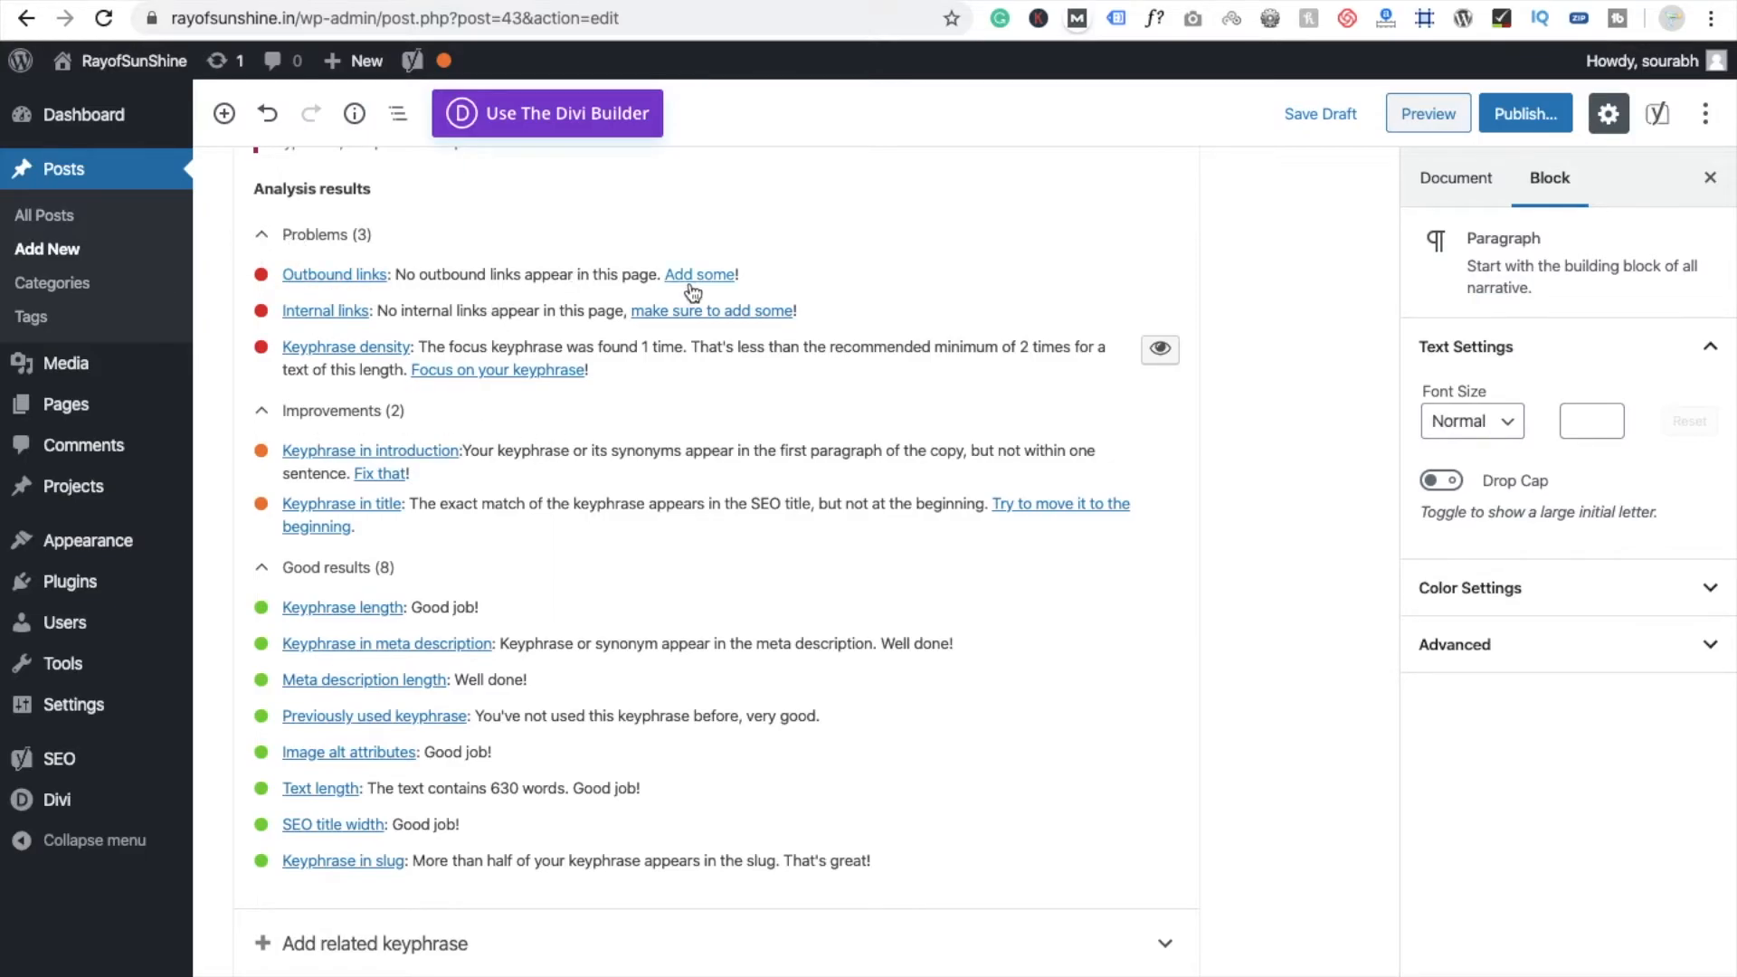
pyautogui.scroll(15, 1013, 497)
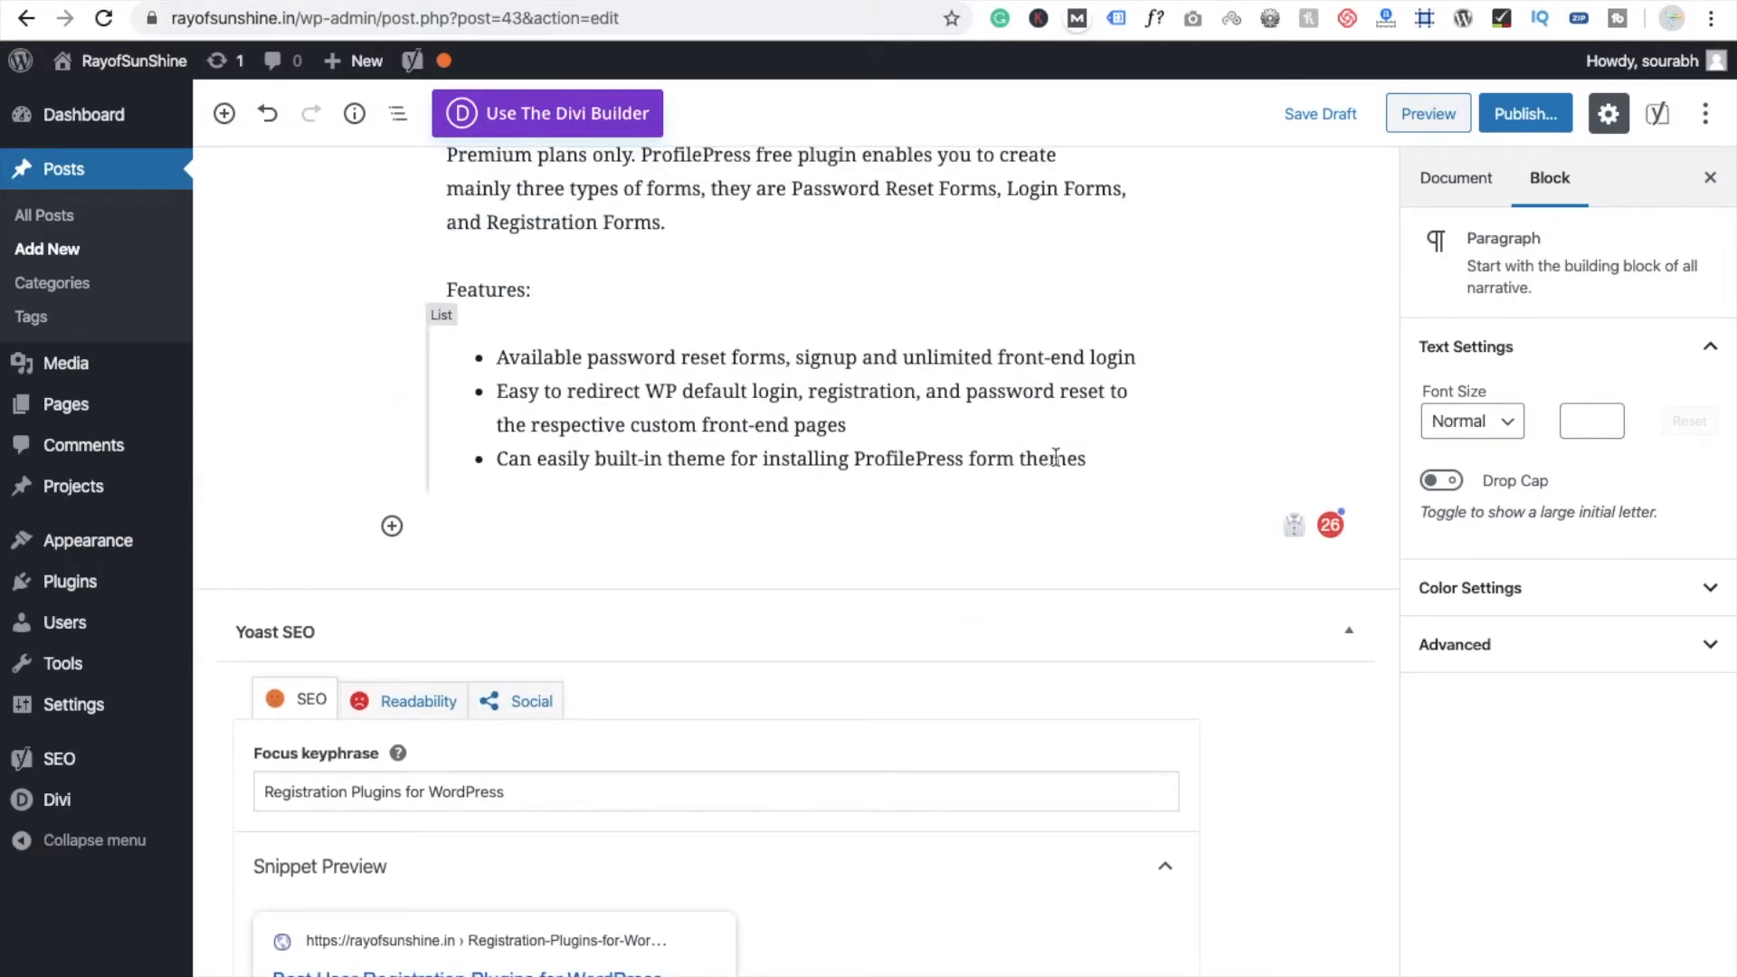
pyautogui.click(1090, 464)
pyautogui.press('Return')
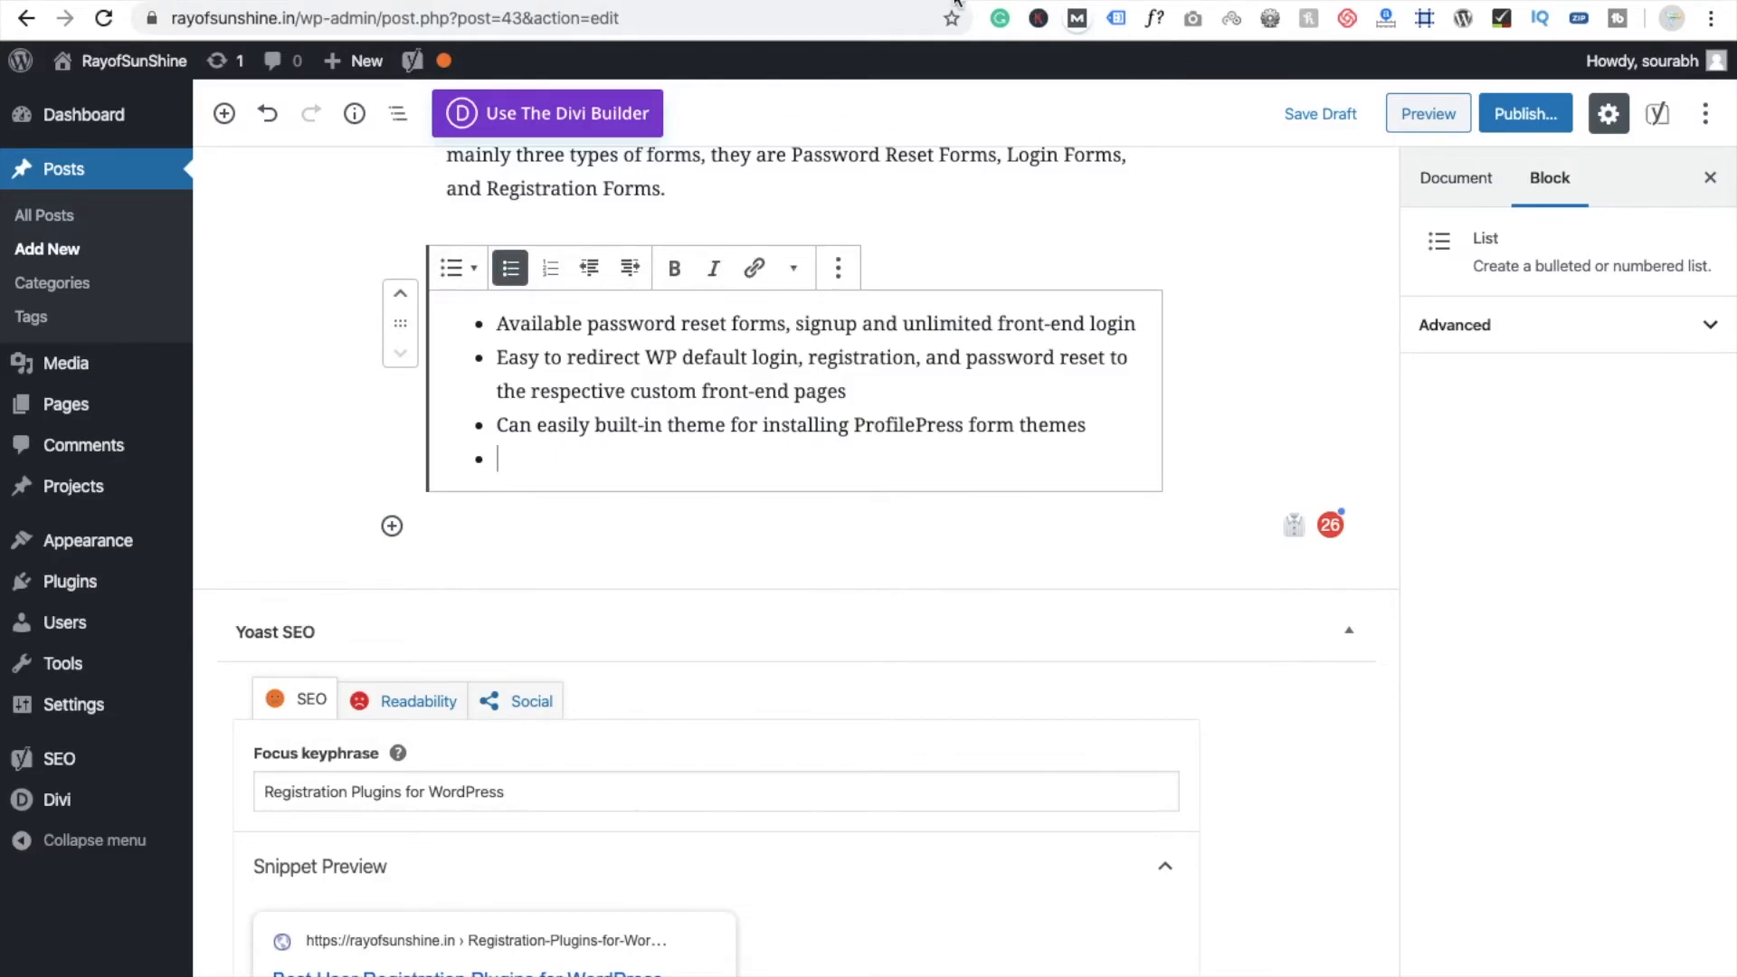
pyautogui.press('Return')
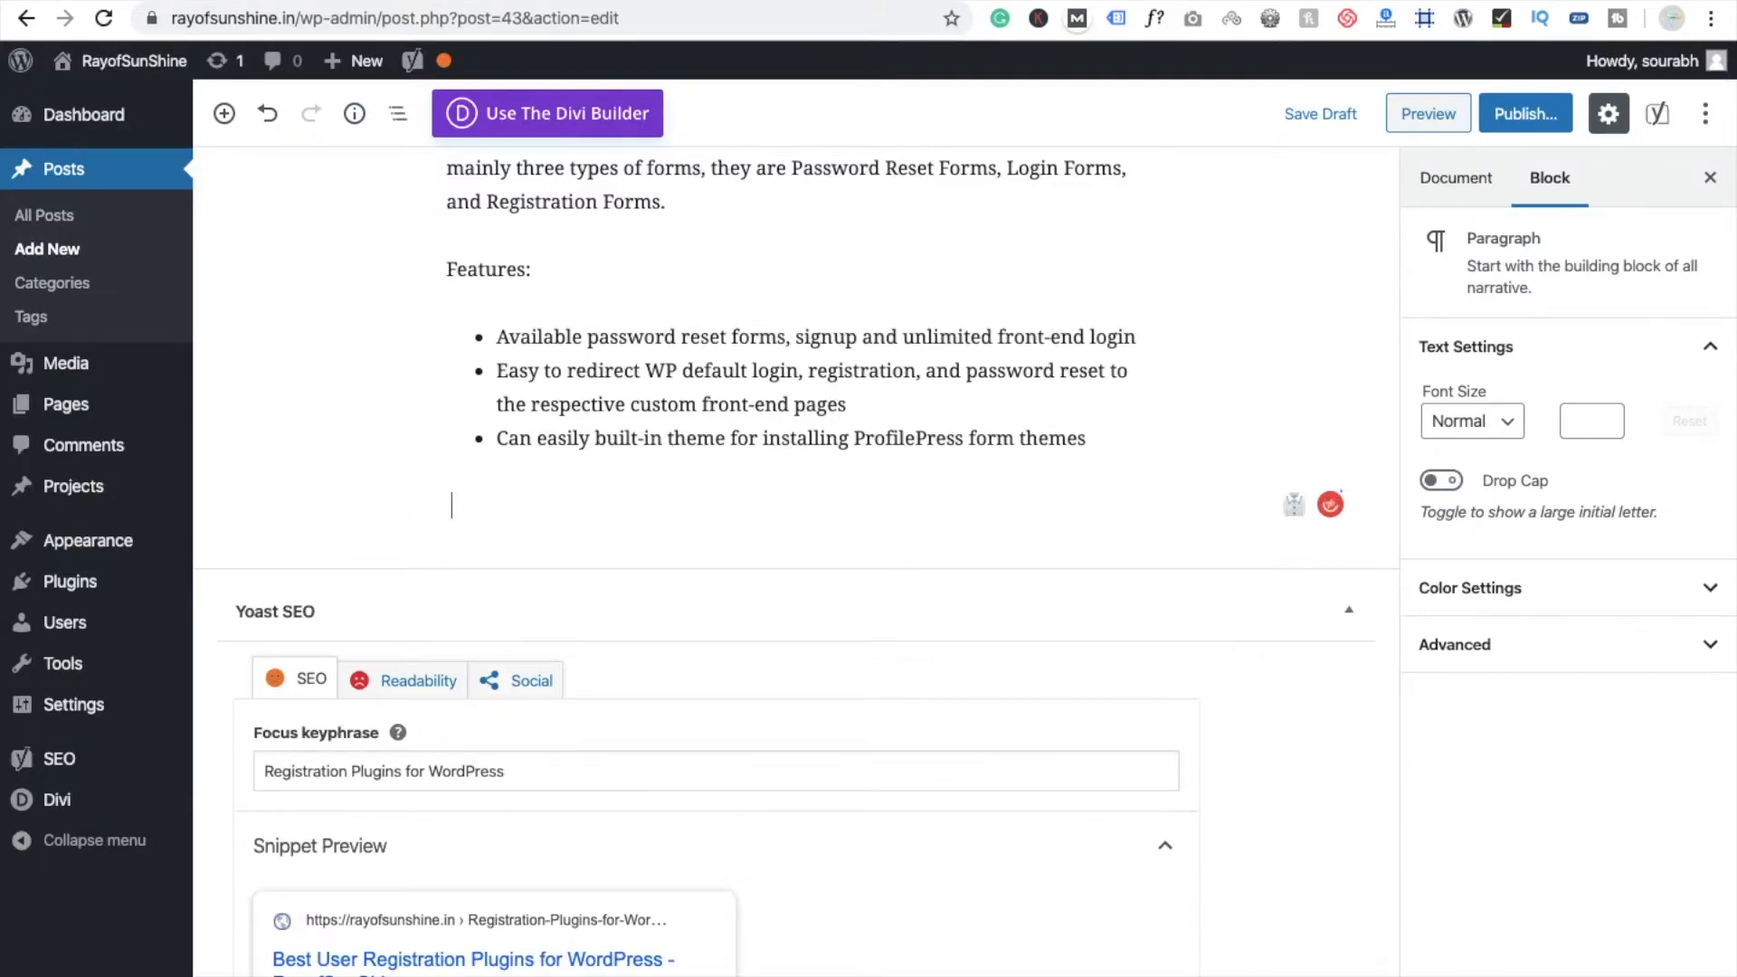
pyautogui.write('site:')
pyautogui.write('https://rayofsunshine.in/')
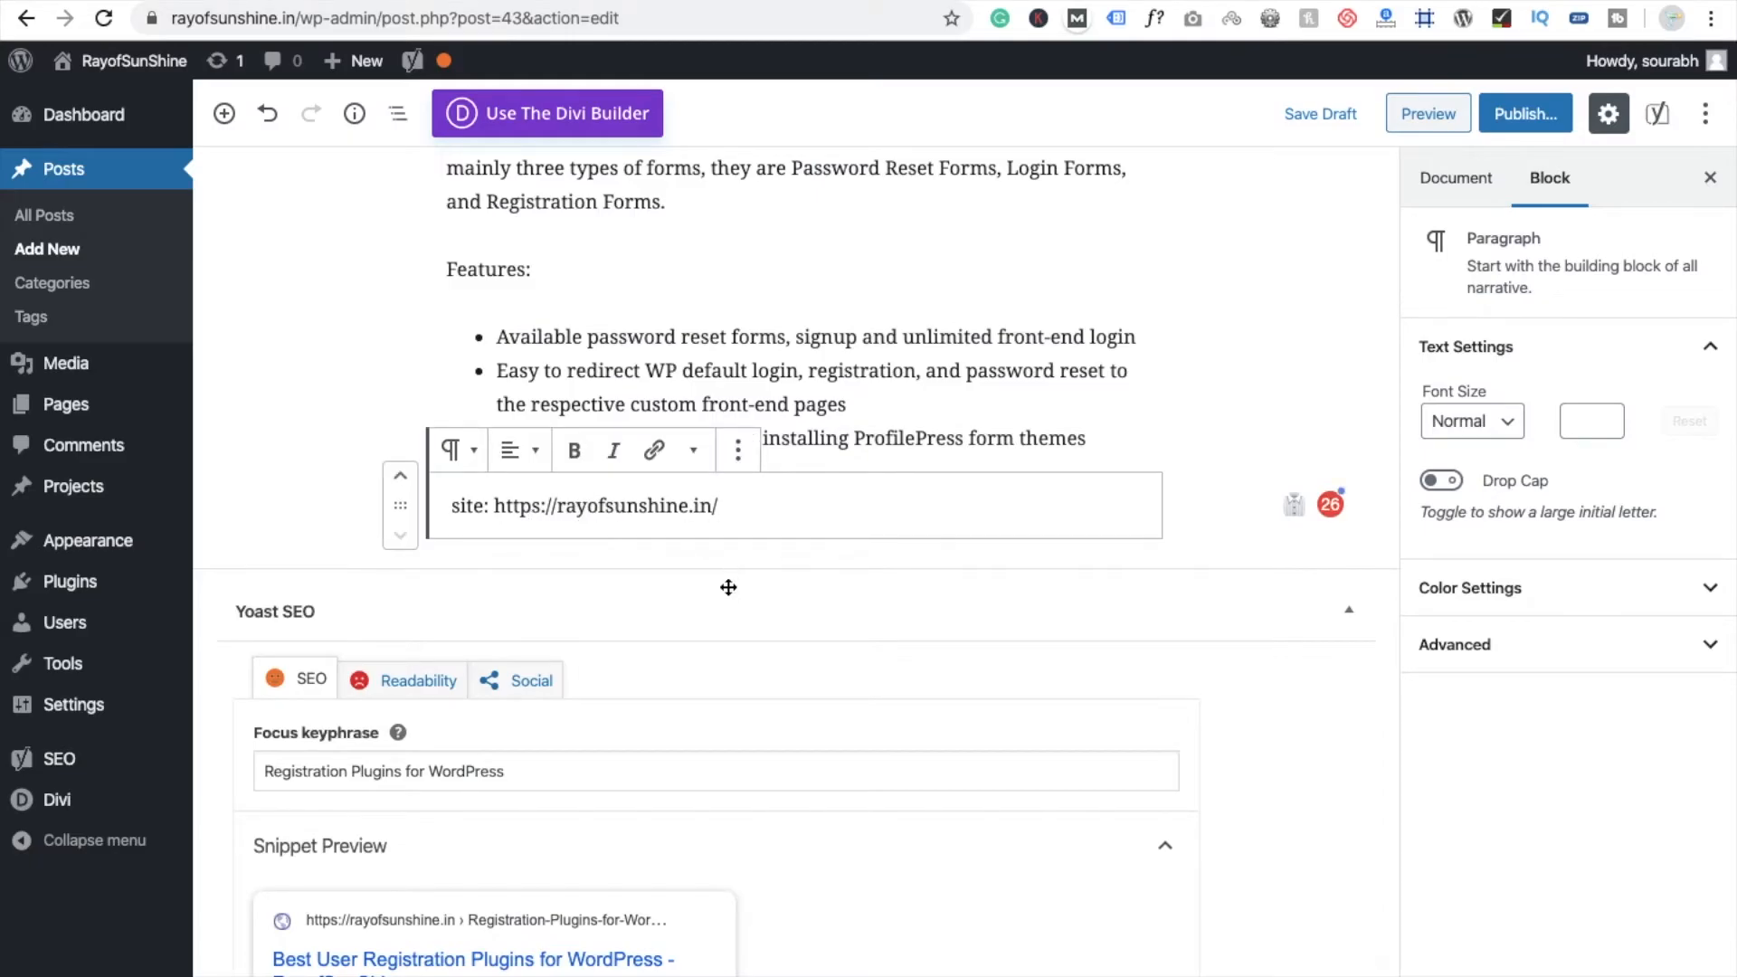
pyautogui.scroll(4, 725, 588)
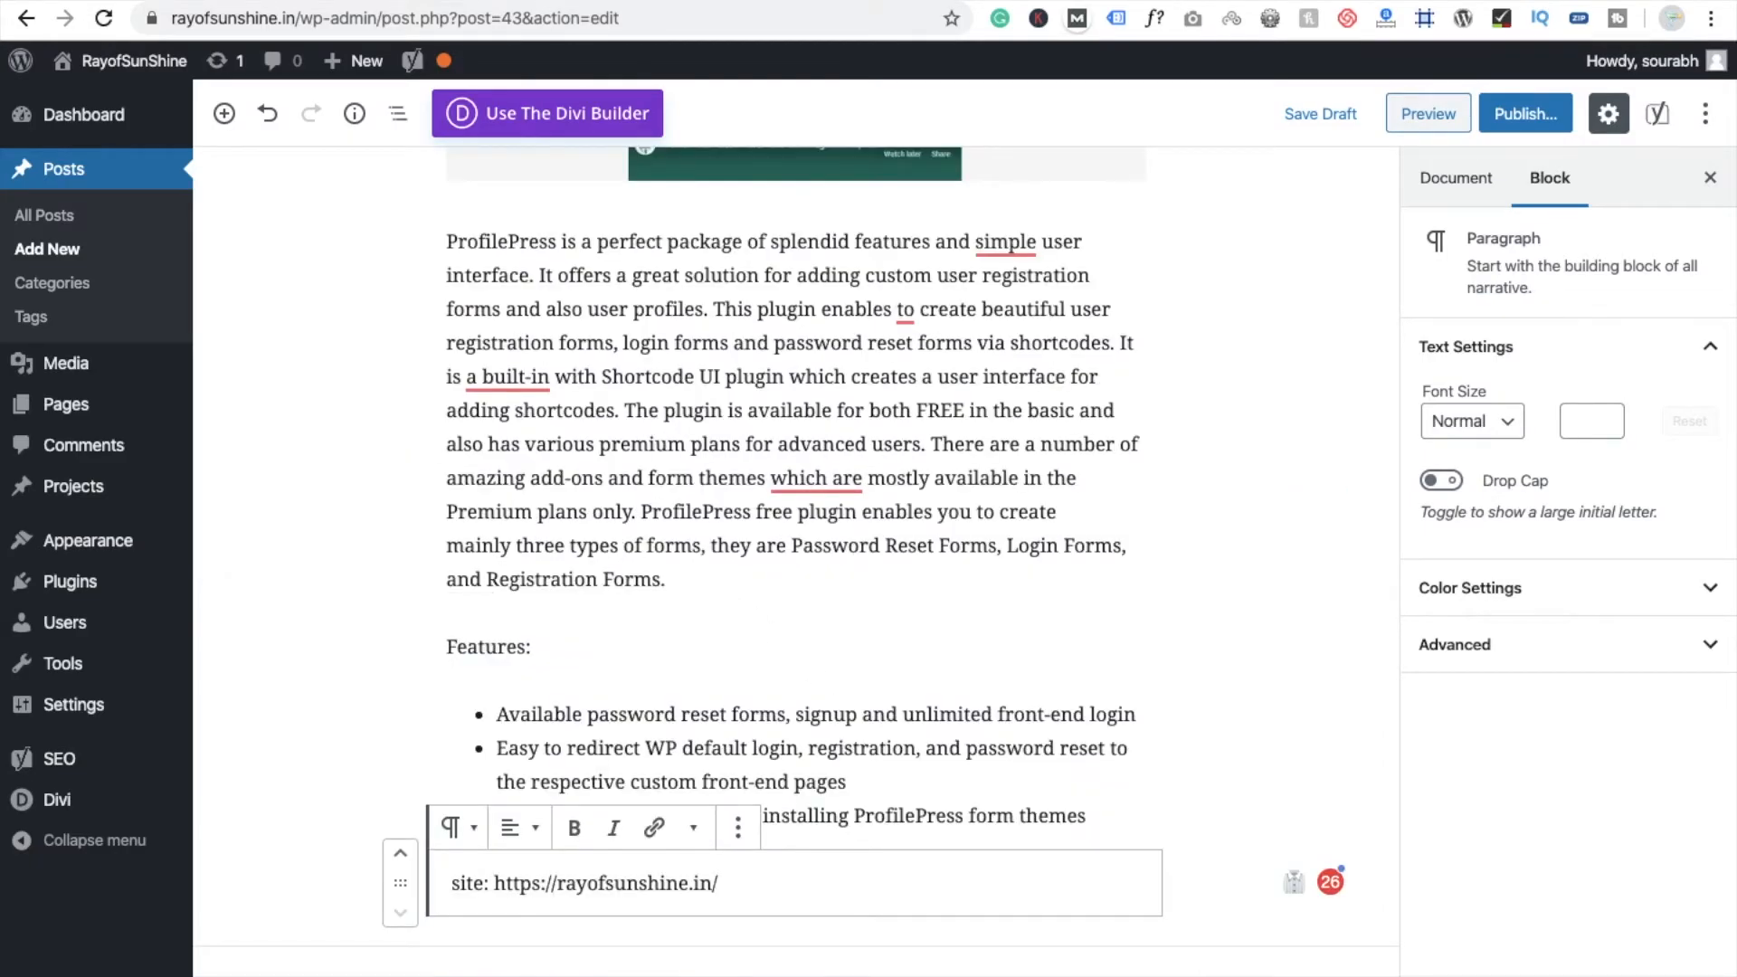
pyautogui.click(354, 529)
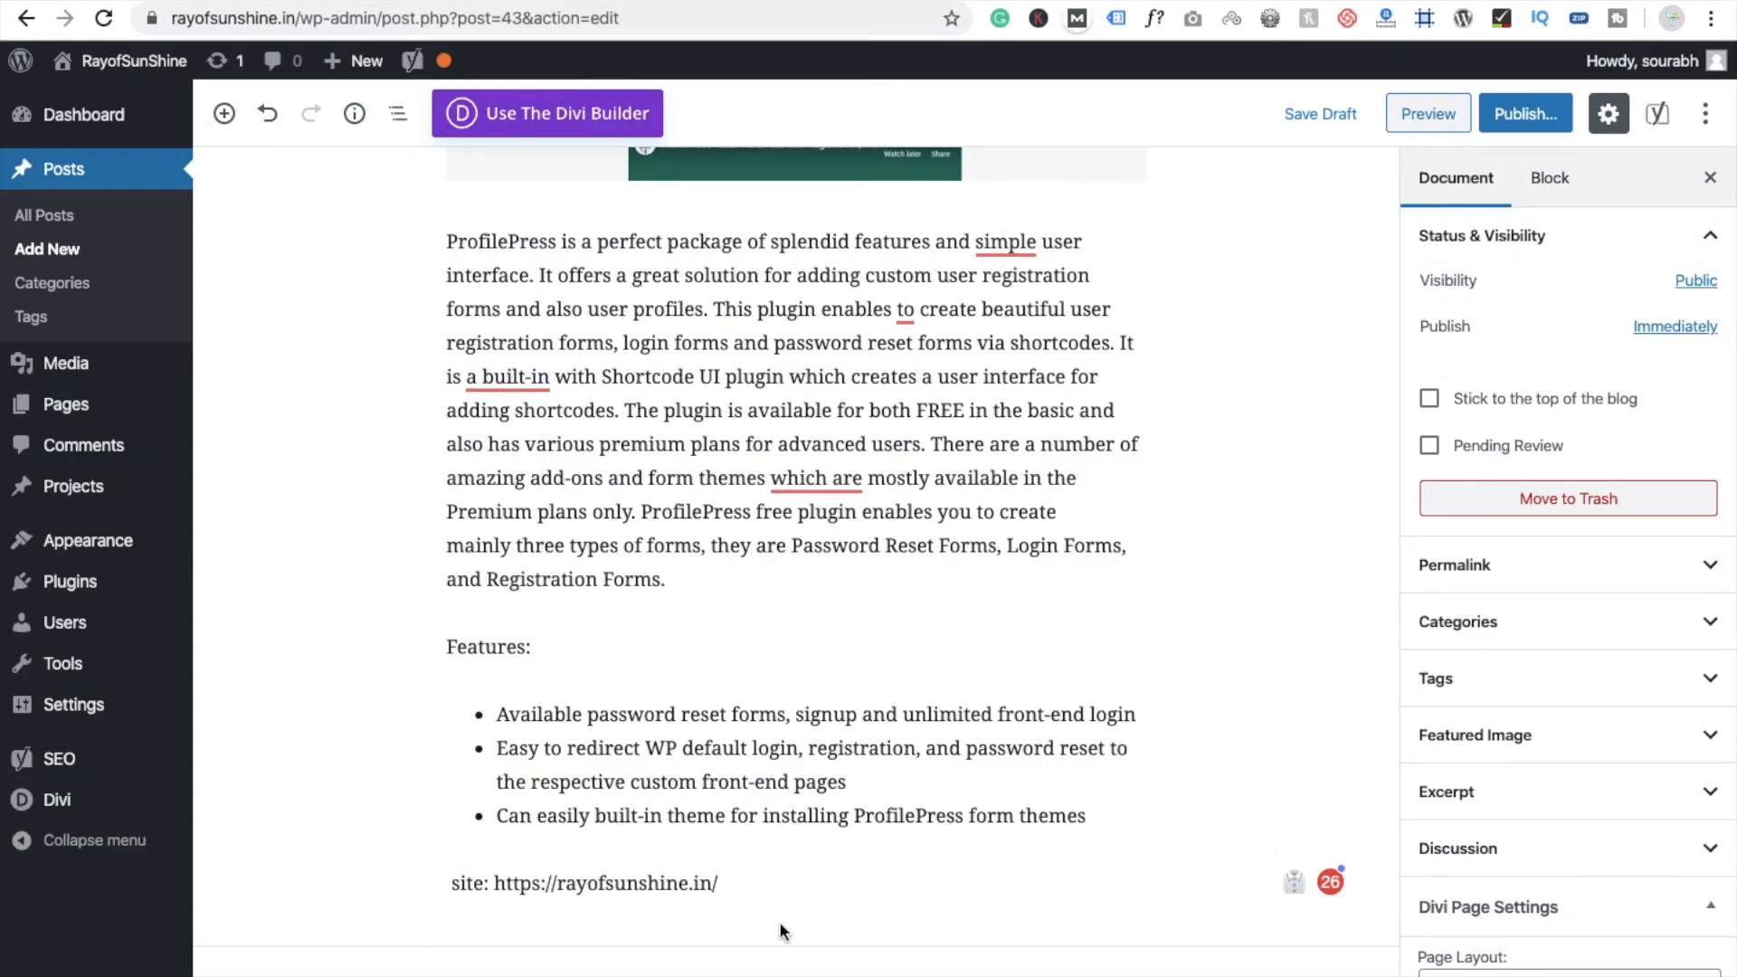
# - Save the post as a draft and recheck the problems and improvements in the SEO analysis
pyautogui.scroll(-15, 922, 968)
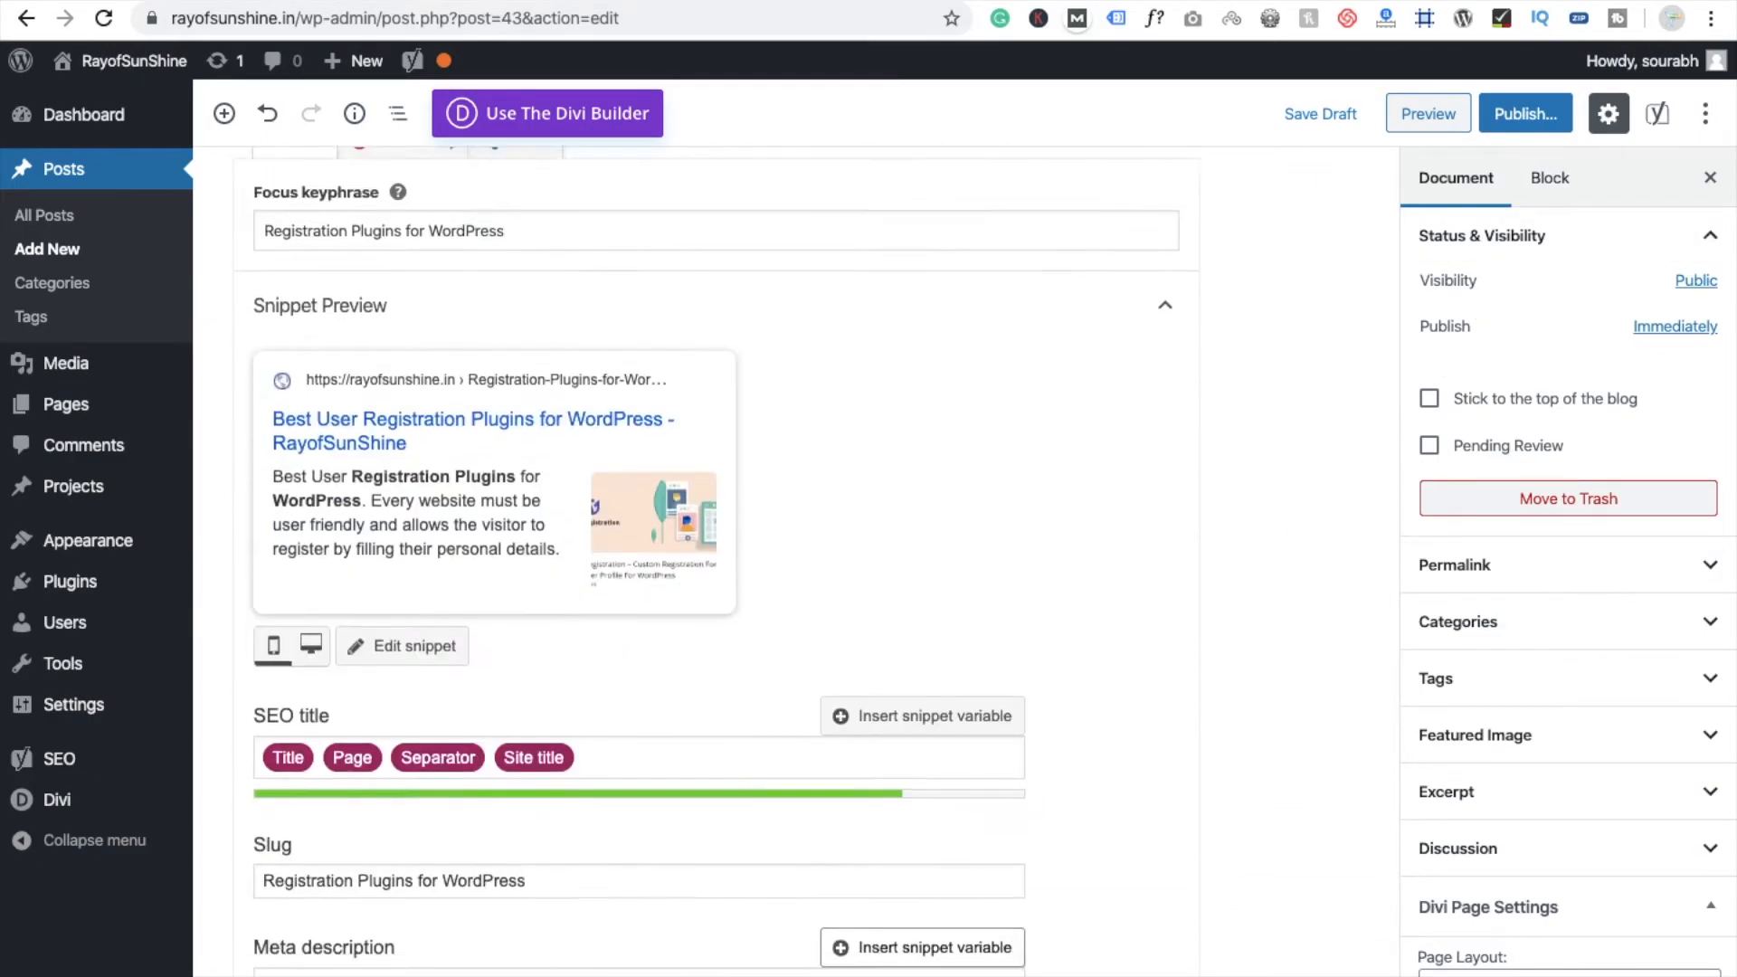
pyautogui.scroll(-4, 717, 556)
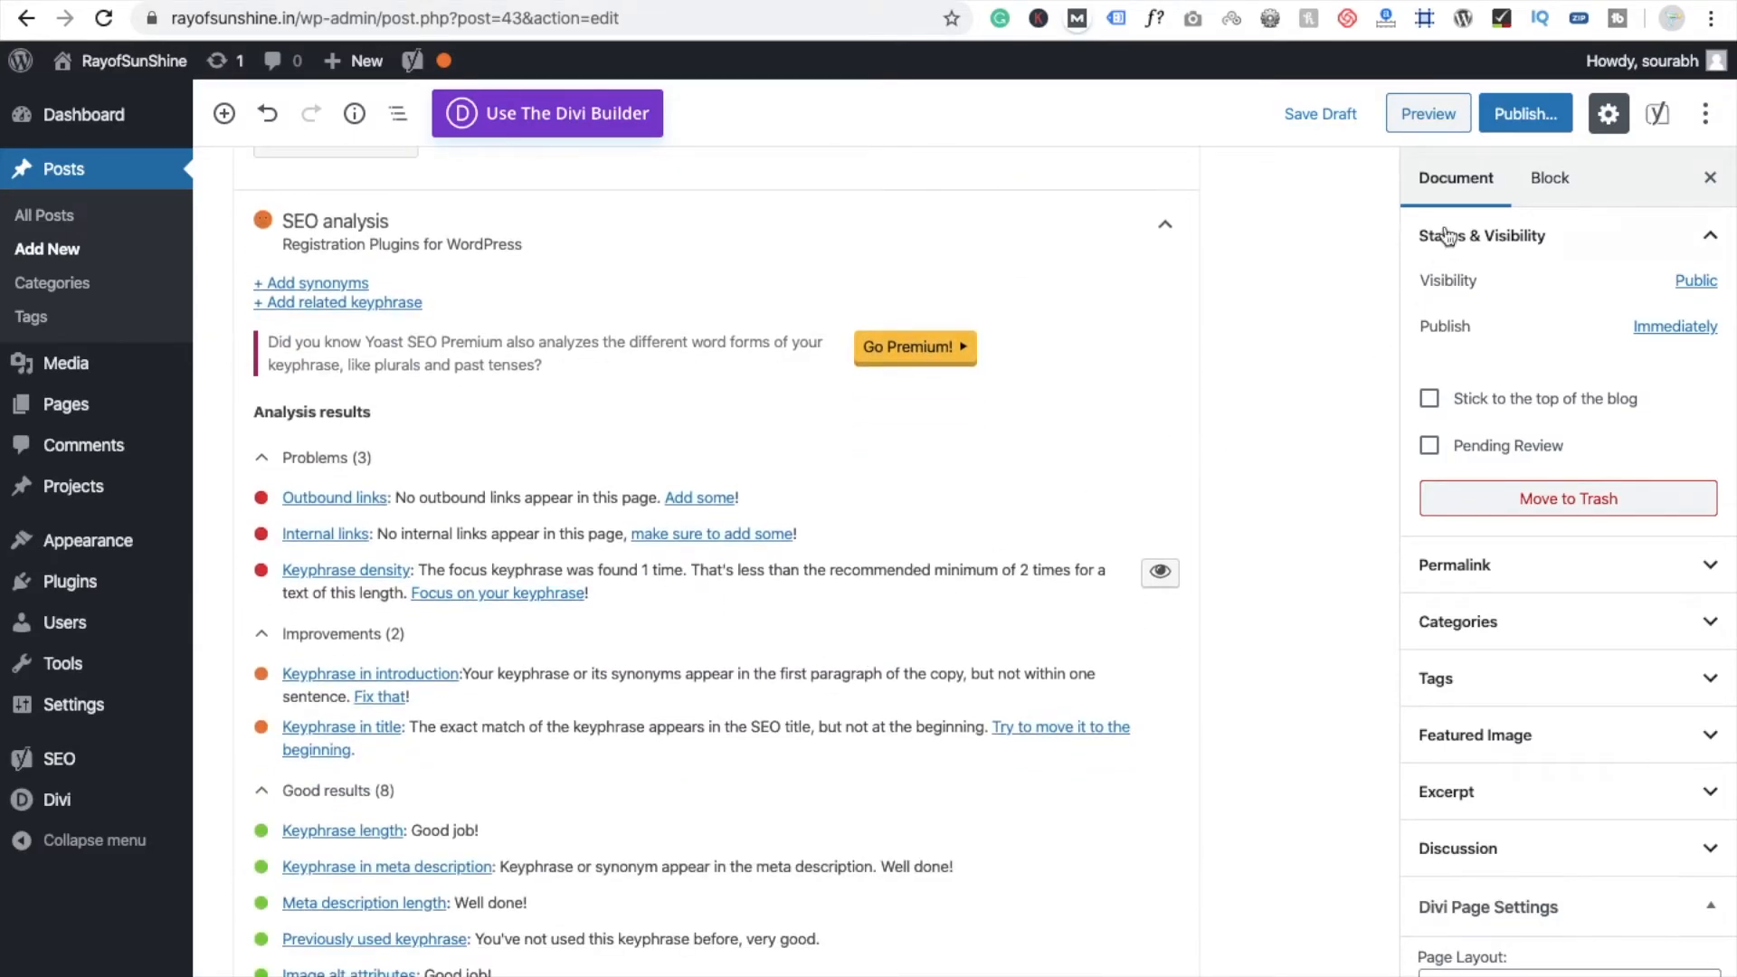
pyautogui.click(1531, 122)
pyautogui.click(1708, 113)
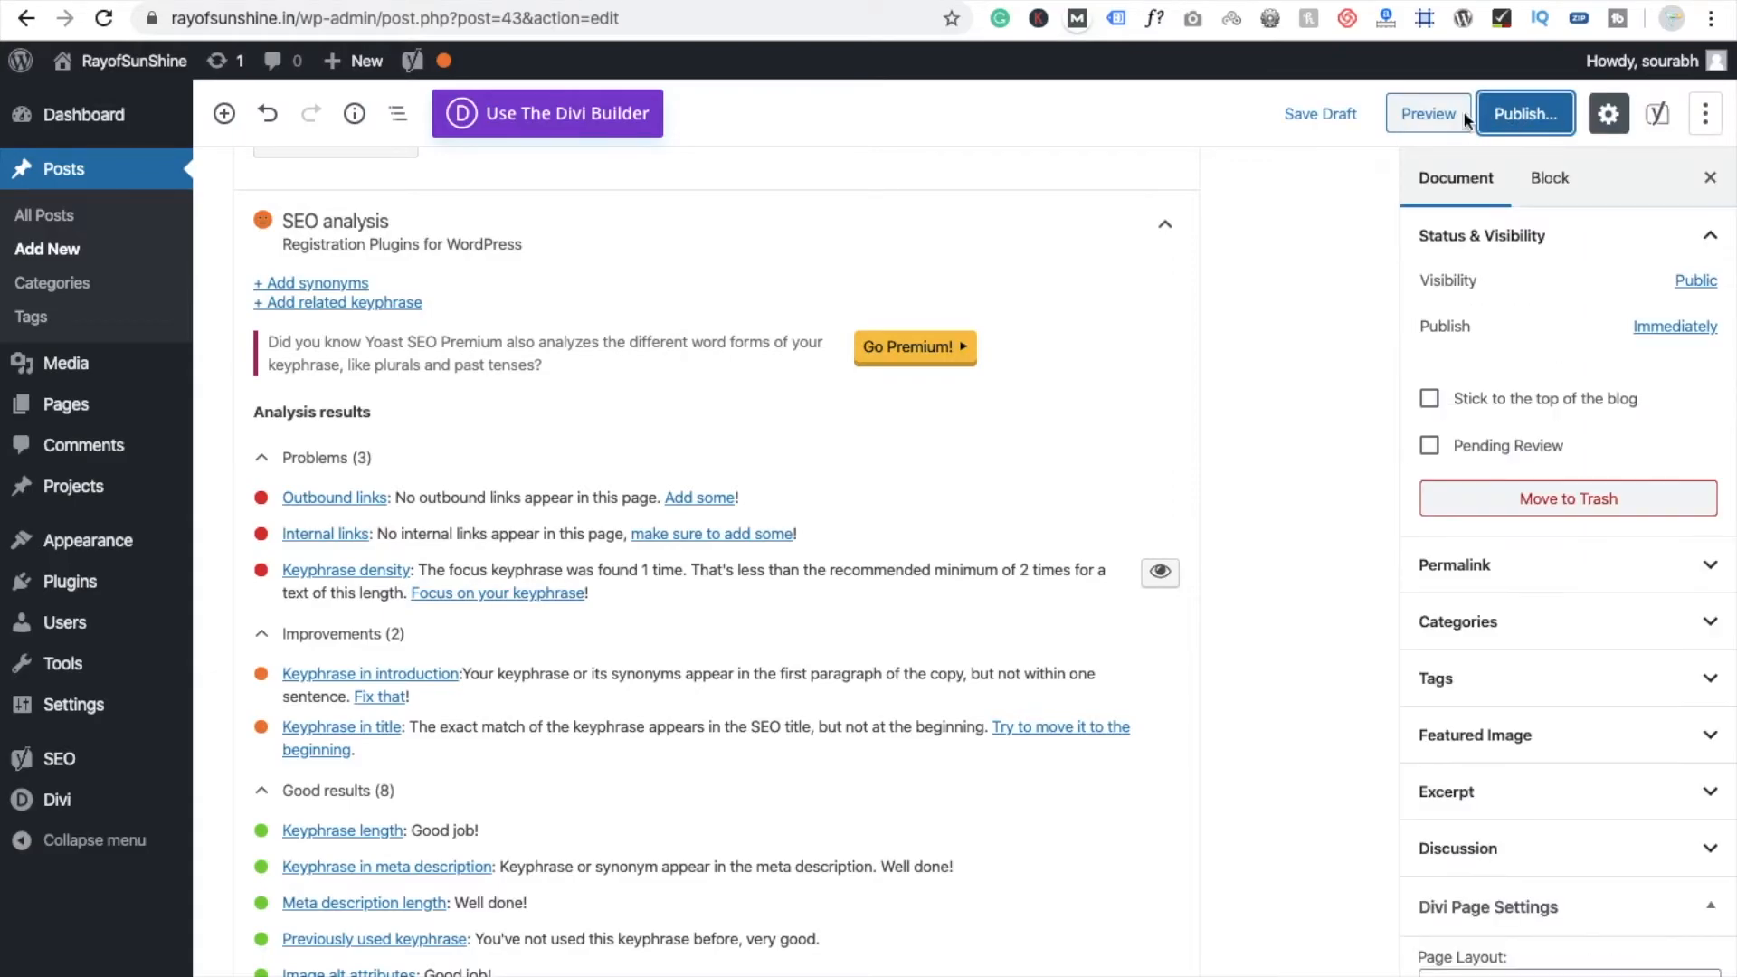
pyautogui.click(1314, 115)
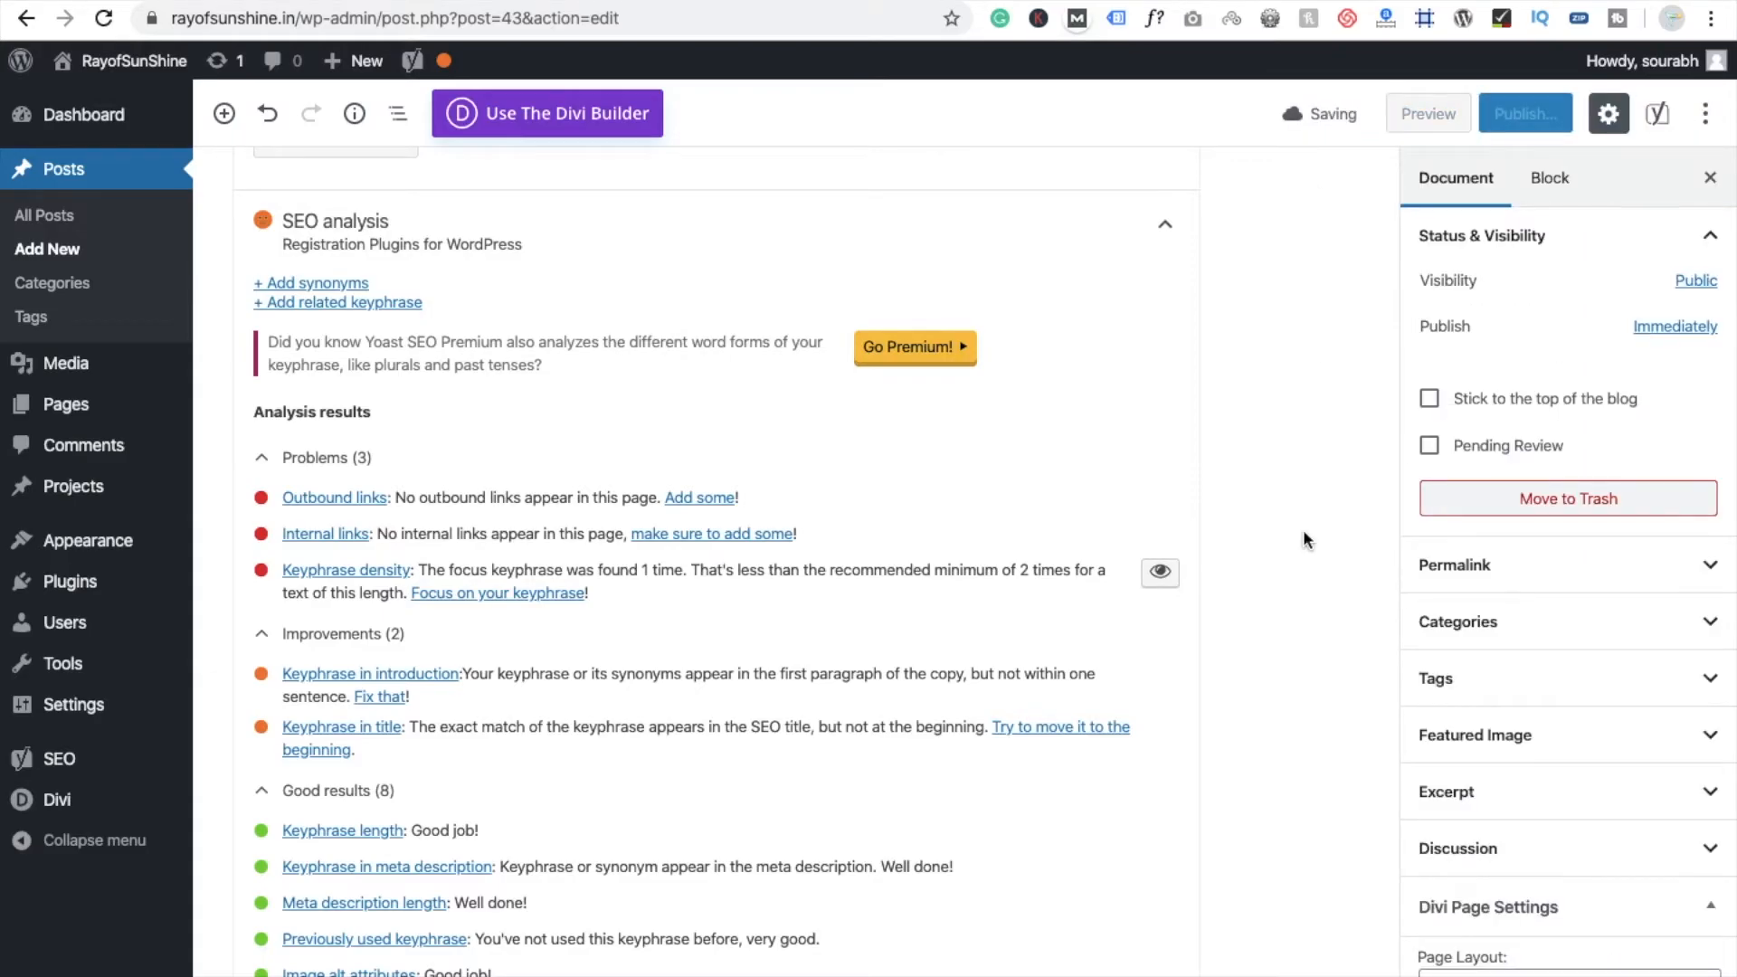
pyautogui.scroll(-2, 1198, 810)
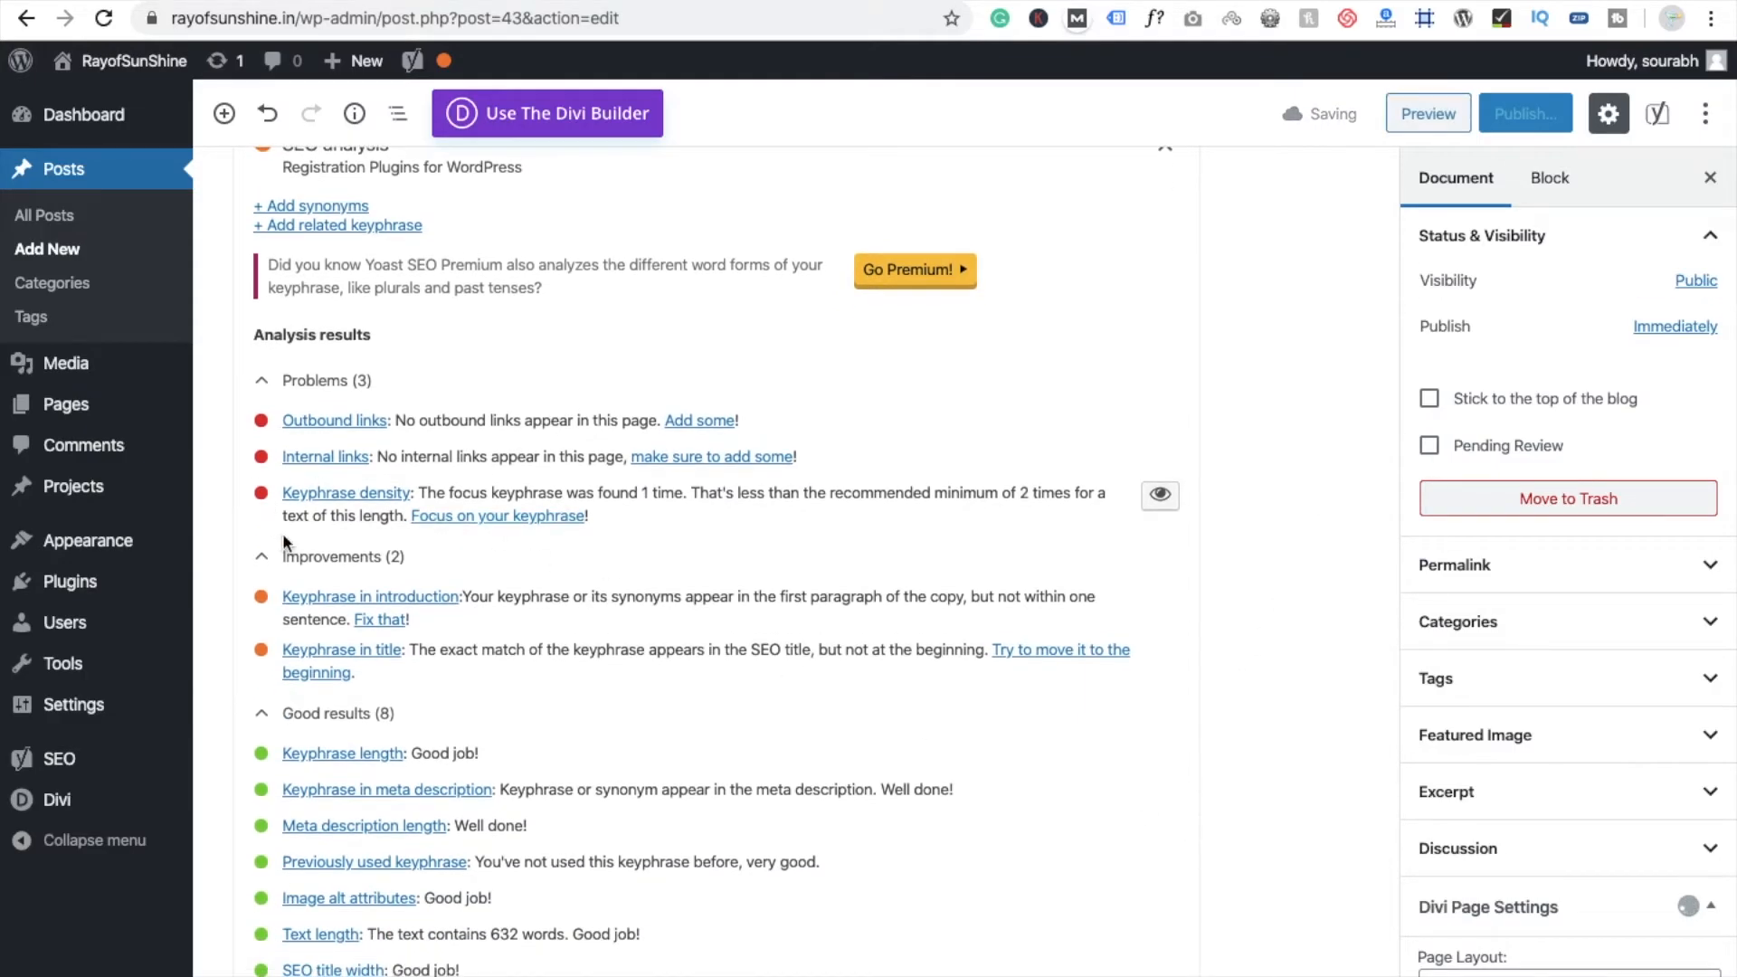
pyautogui.scroll(-1, 710, 710)
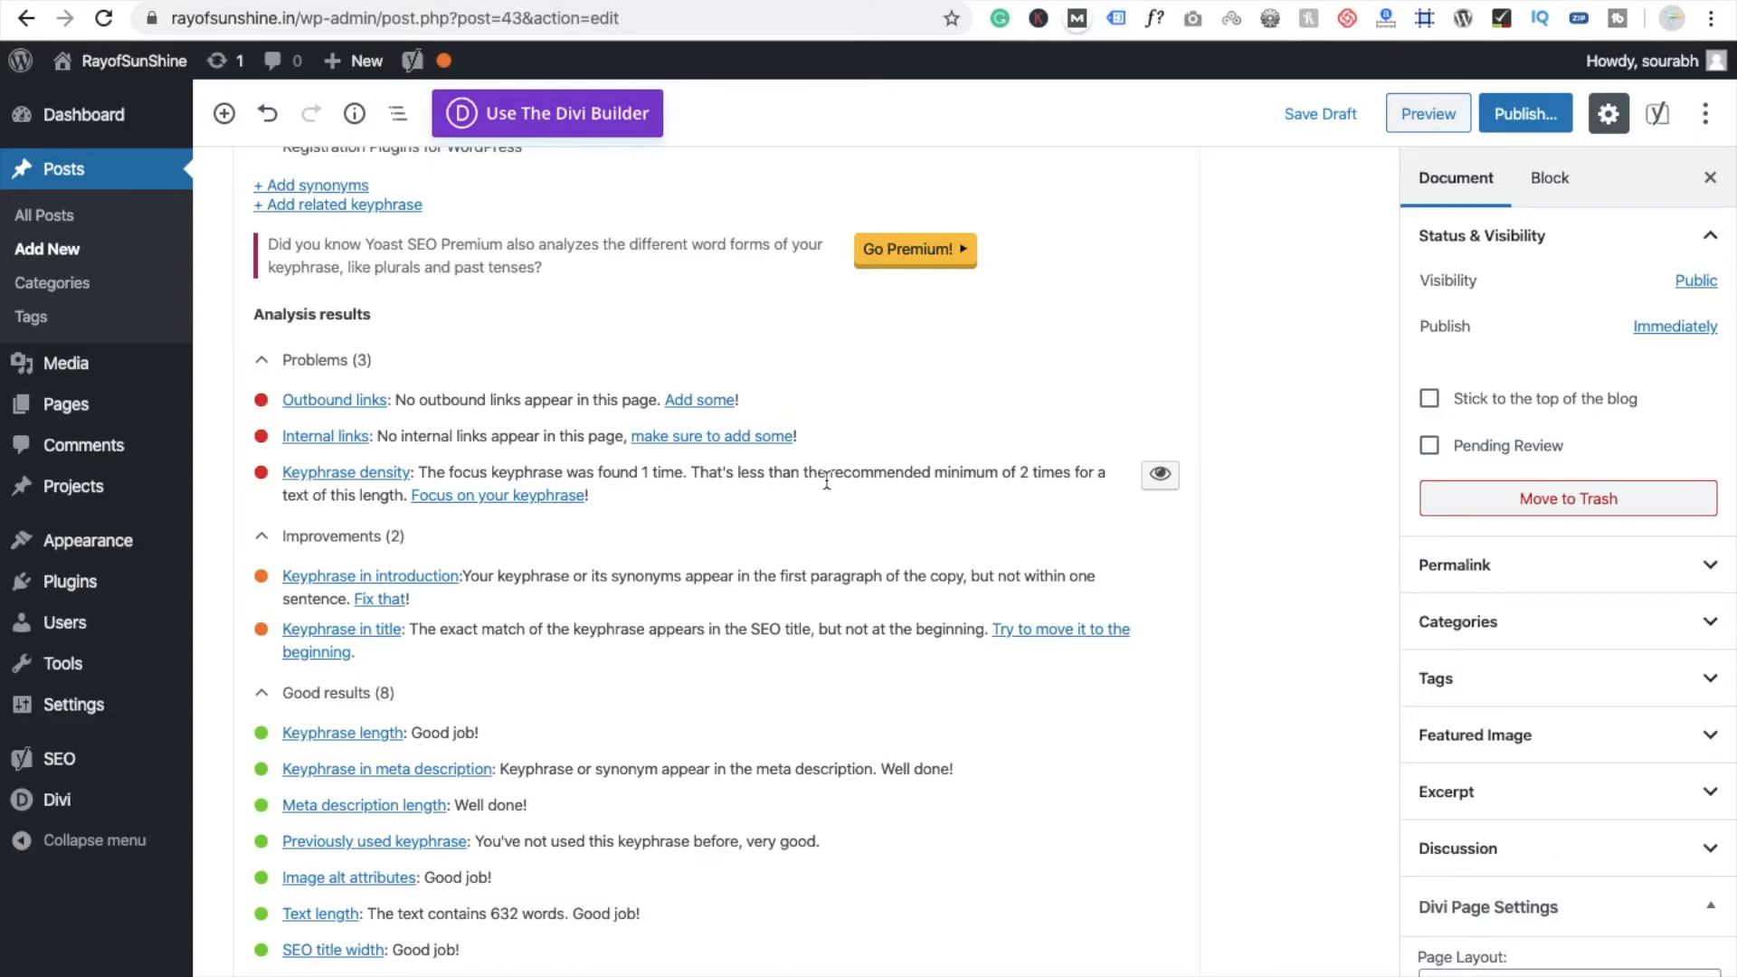
# - Copy the focus keyphrase "Registration Plugins for WordPress" and add it as a new paragraph below the site URL line
pyautogui.scroll(10, 827, 482)
pyautogui.scroll(-3, 827, 483)
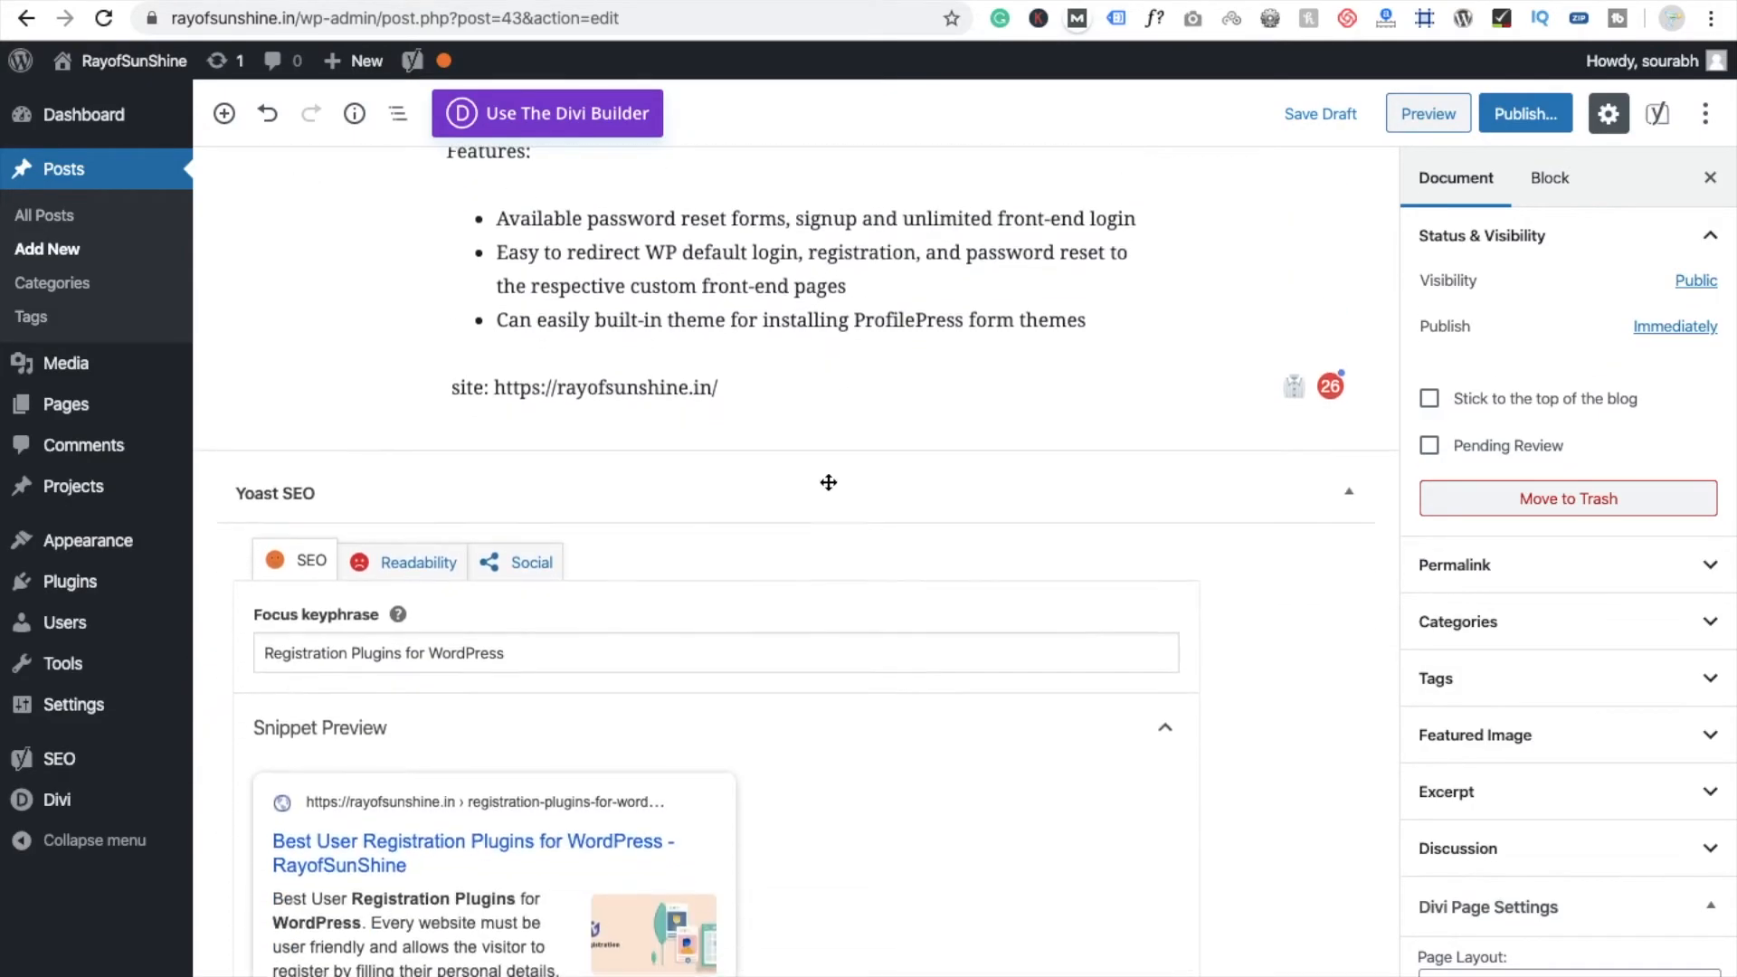
pyautogui.tripleClick(592, 649)
pyautogui.press('super+c')
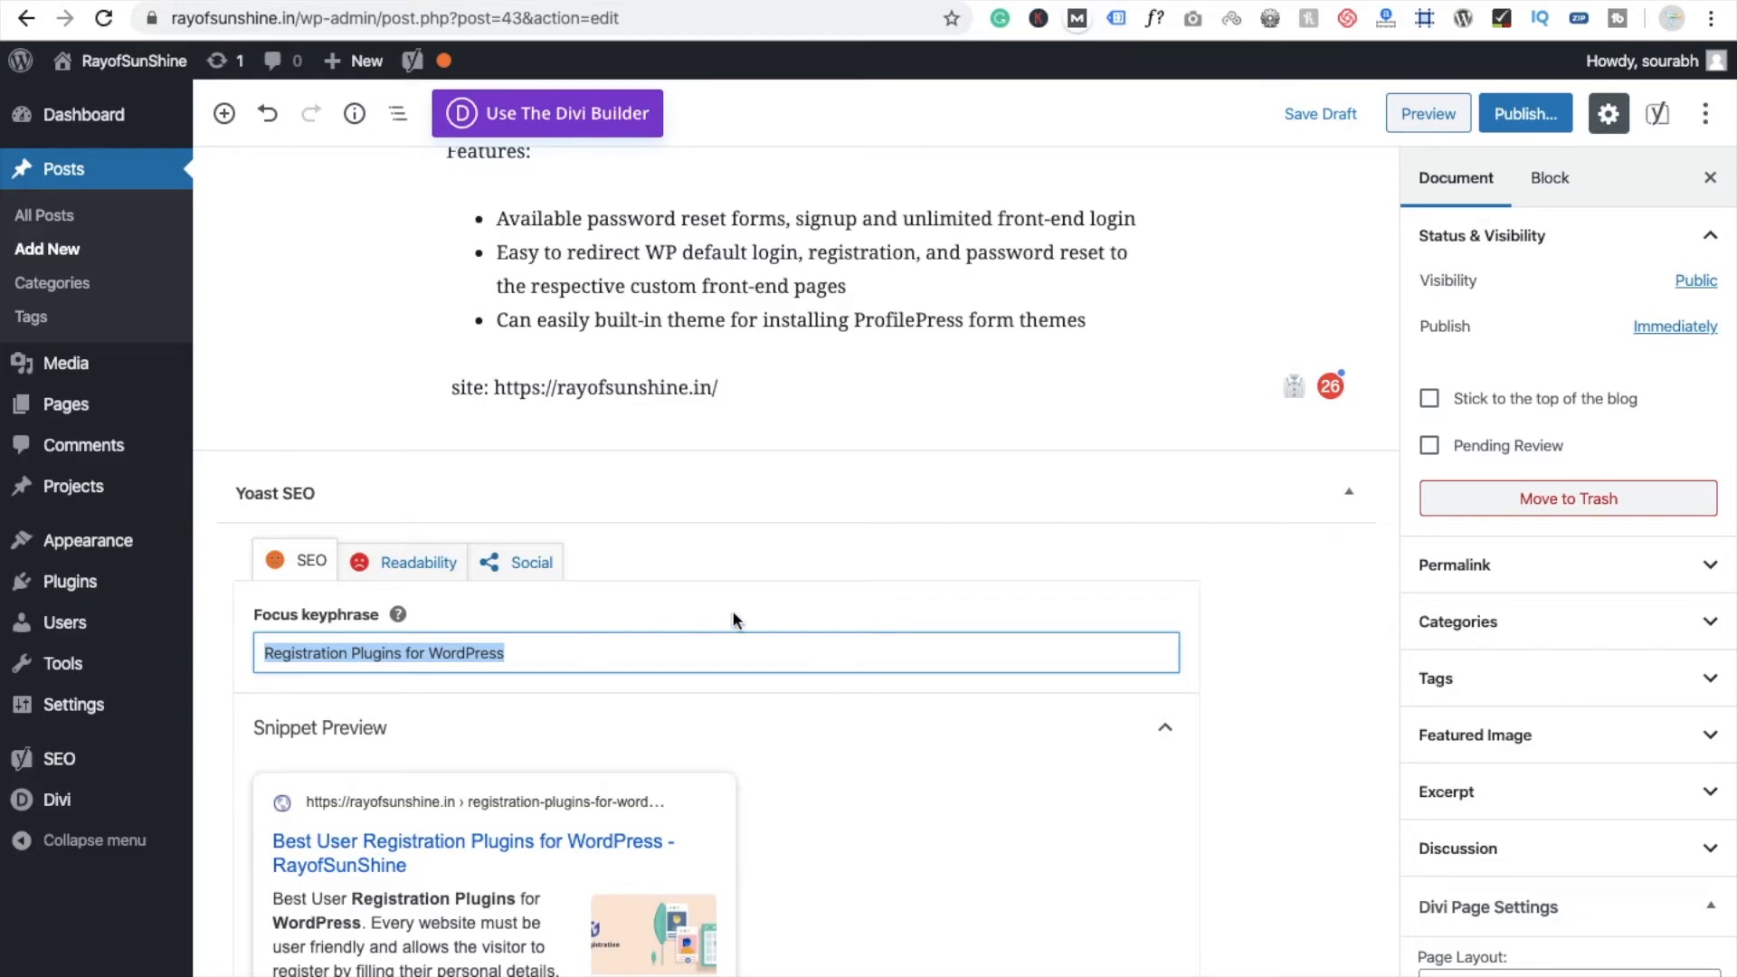
pyautogui.scroll(1, 828, 565)
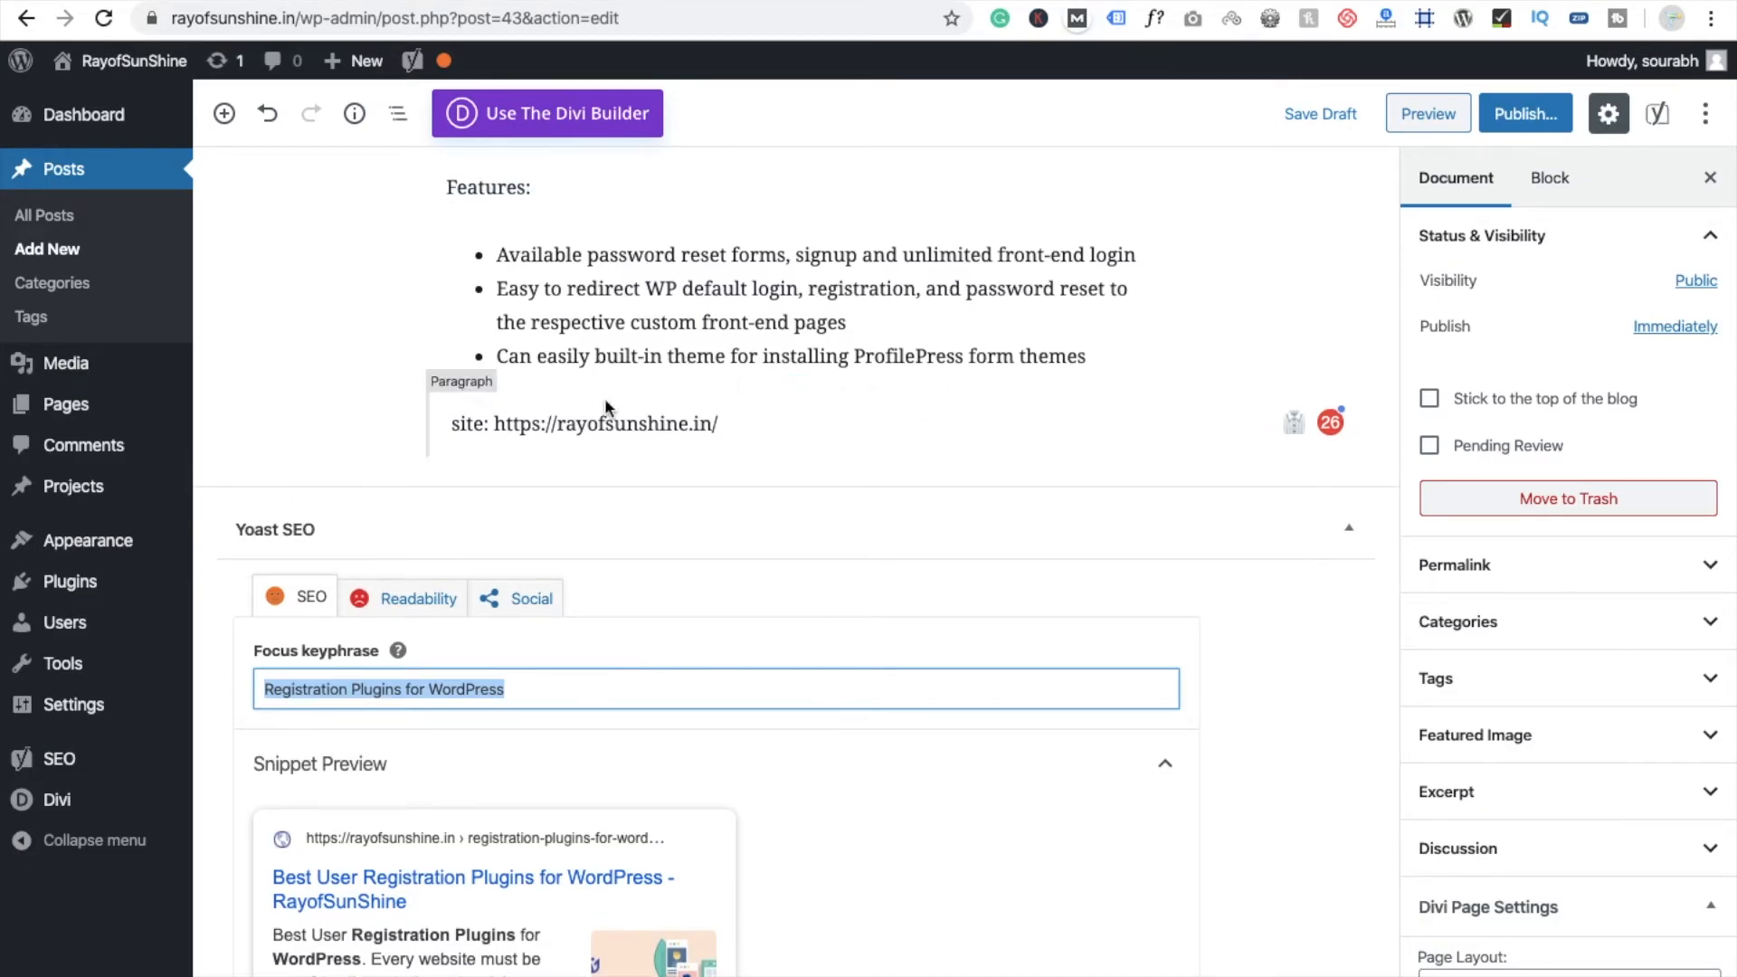
pyautogui.click(784, 420)
pyautogui.press('Return')
pyautogui.press('super+v')
# - Append "Registration Plugins for WordPress" to the end of the post's introductory paragraph and recheck the SEO analysis
pyautogui.scroll(15, 796, 425)
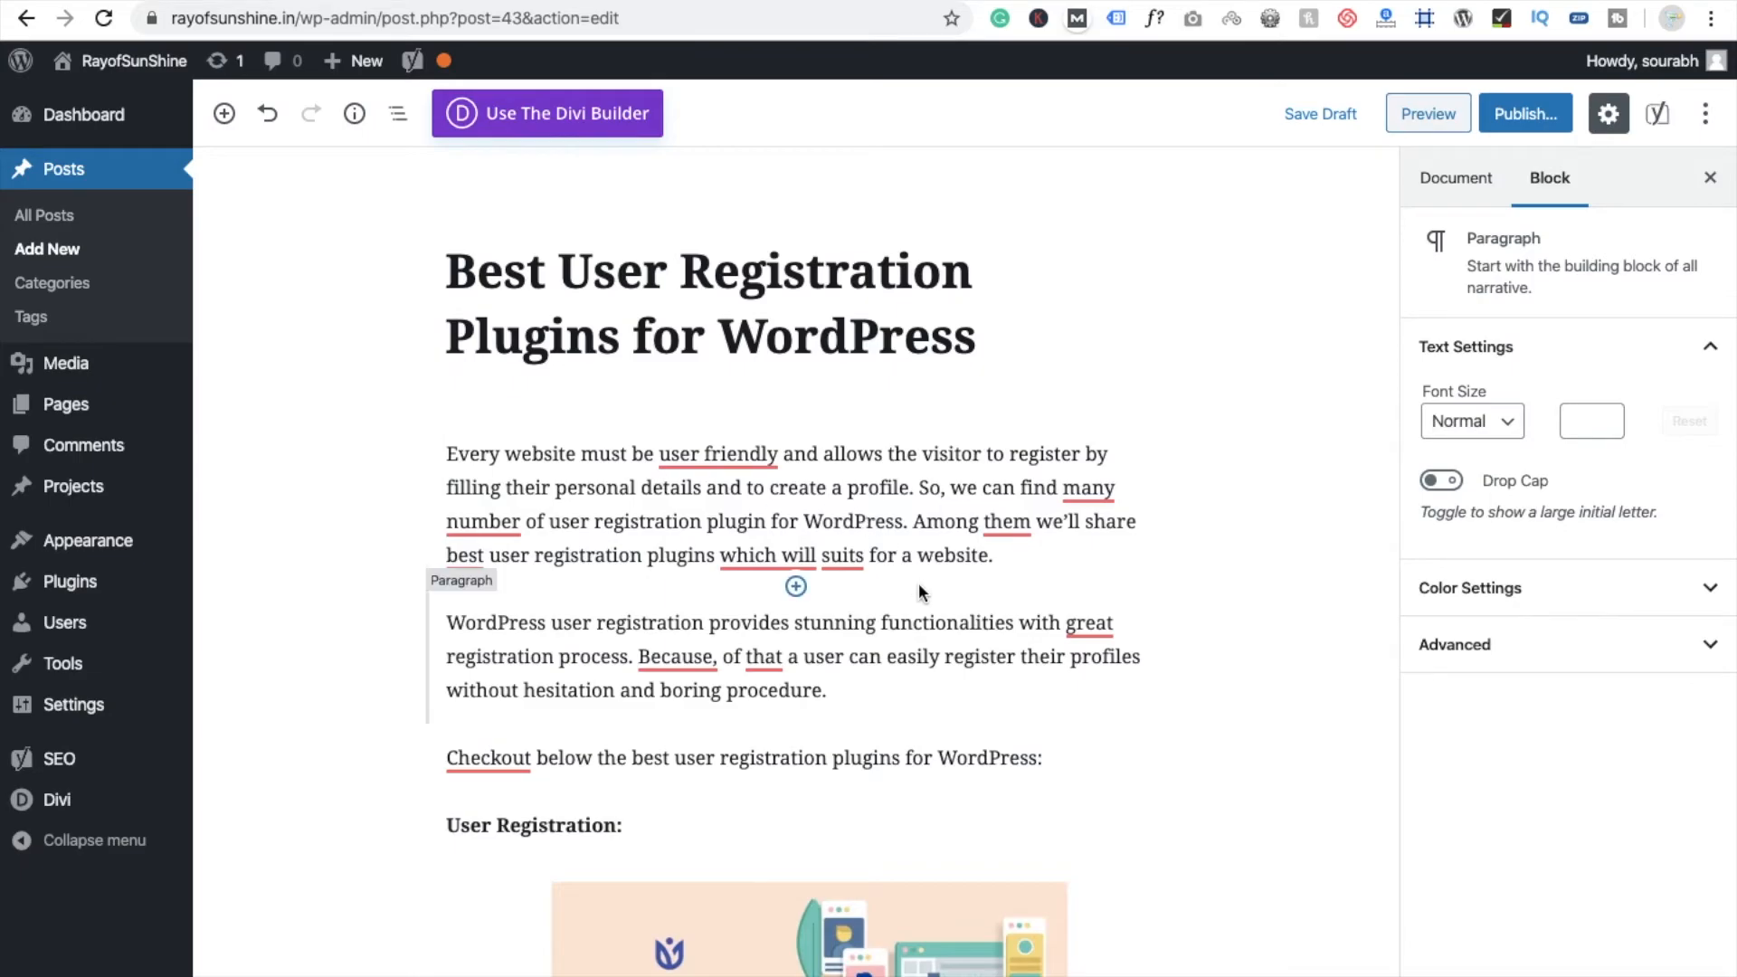
pyautogui.click(1034, 555)
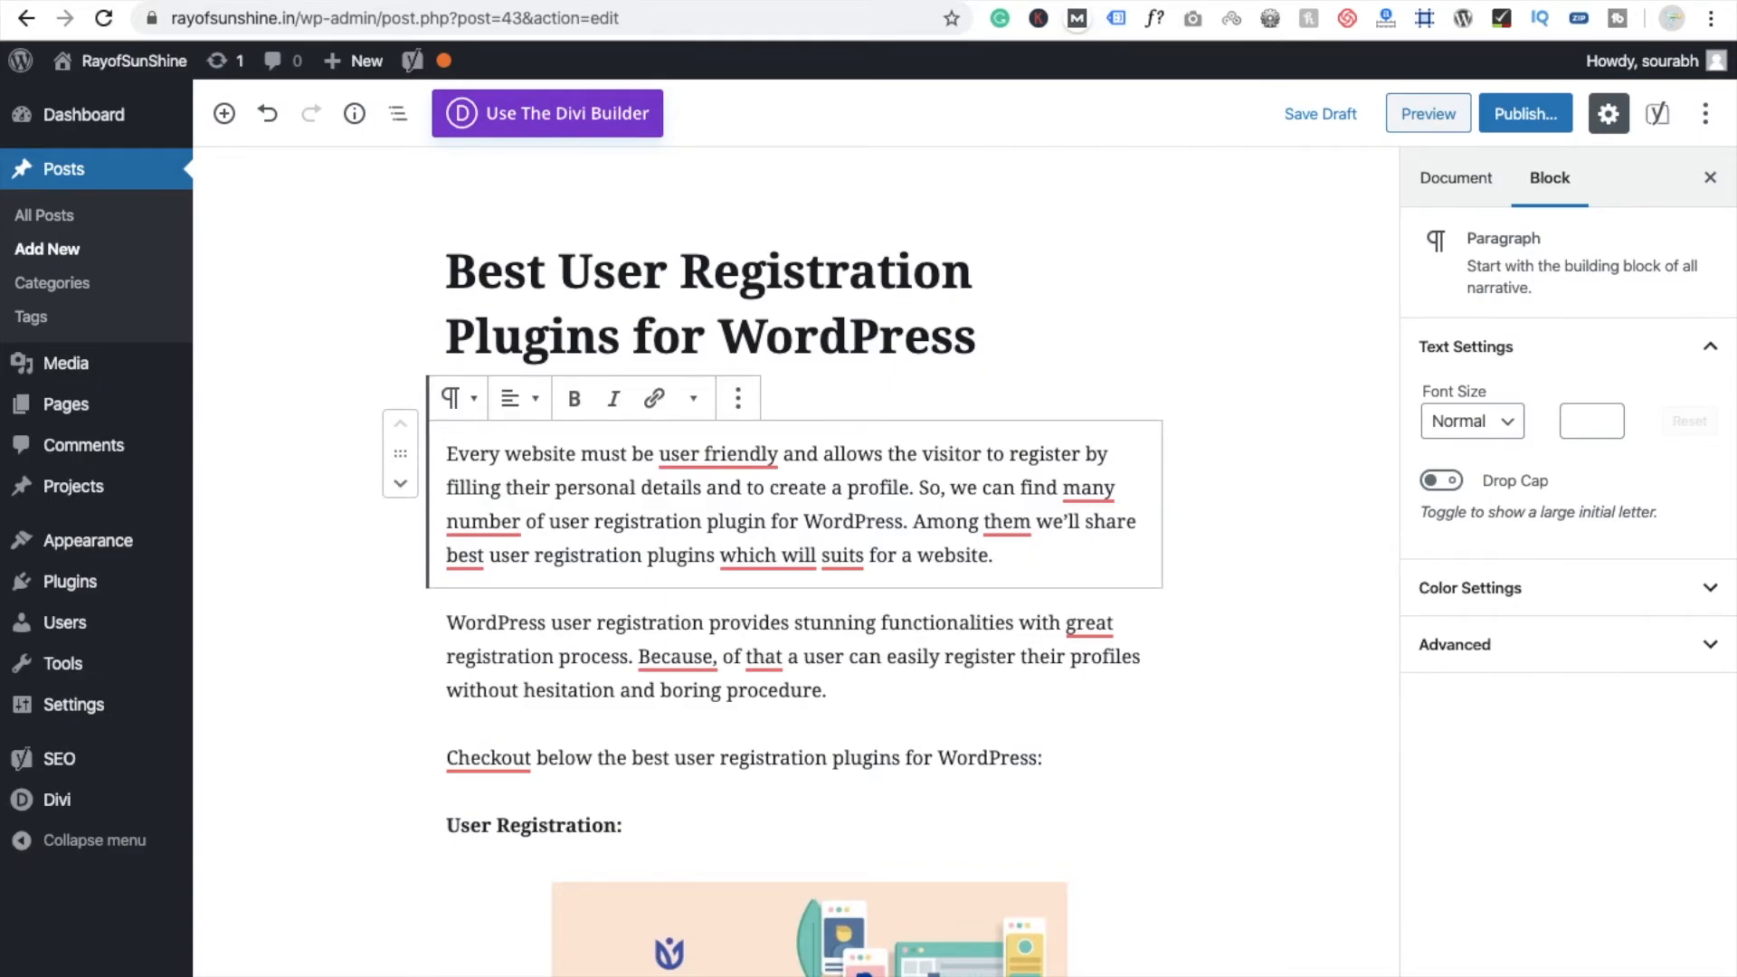
pyautogui.hotkey('ctrl', 'v')
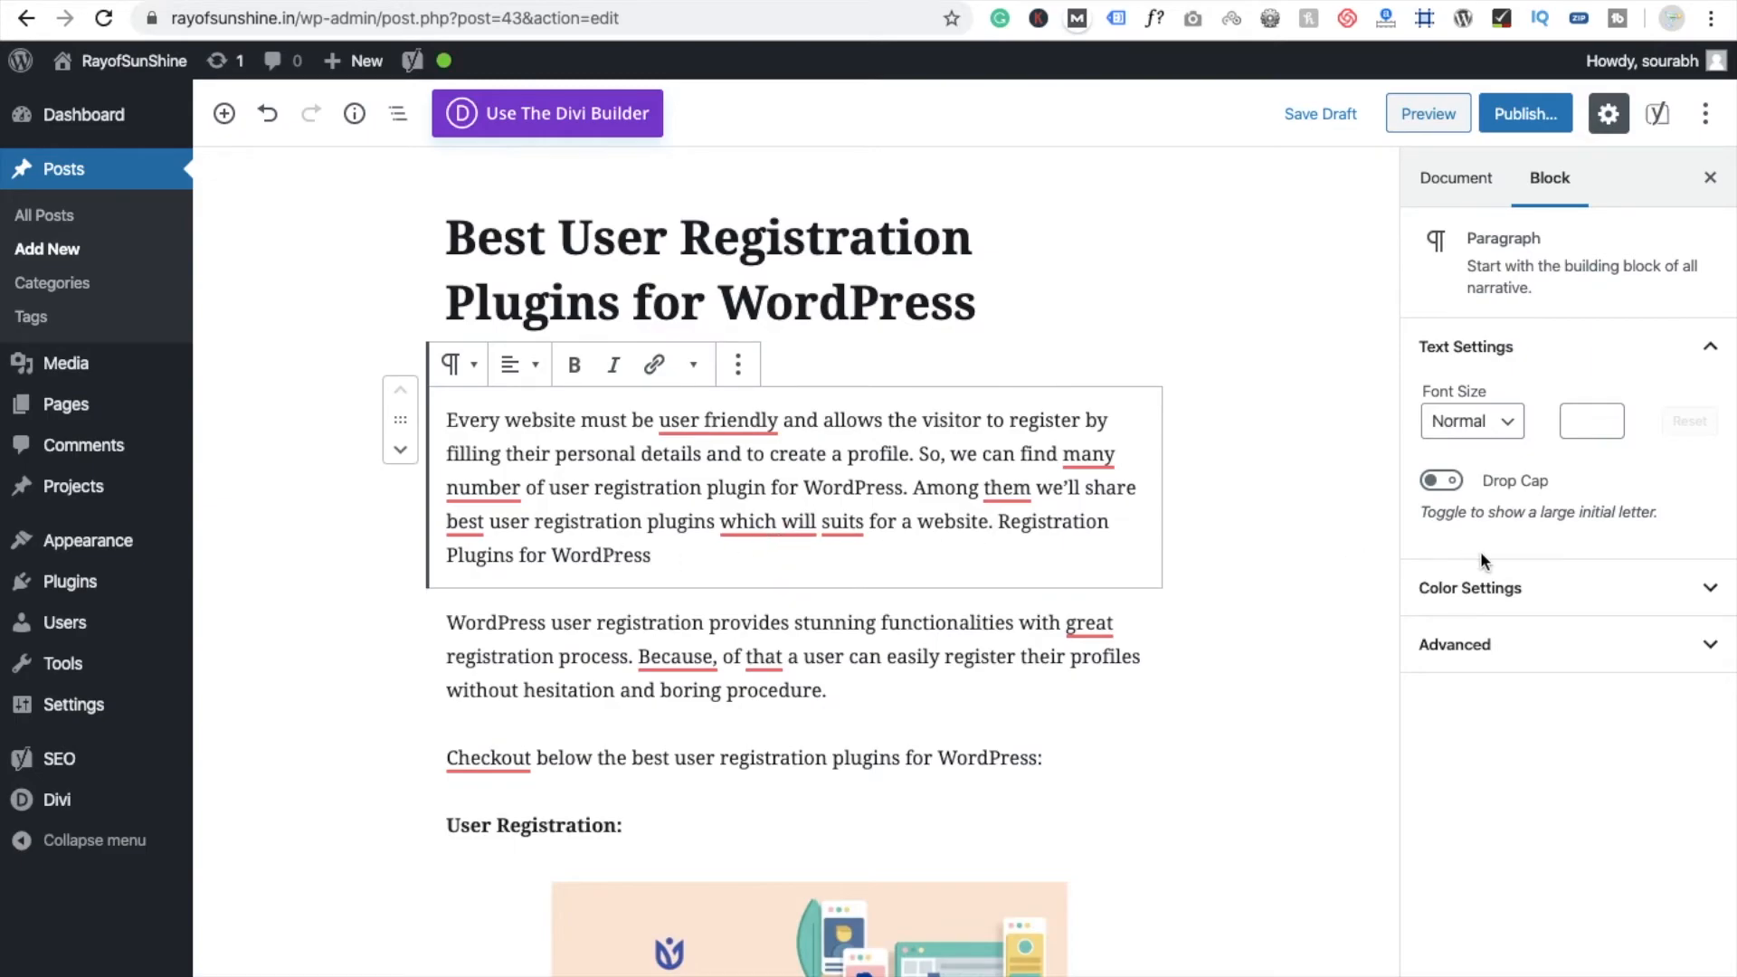
pyautogui.scroll(-20, 1366, 948)
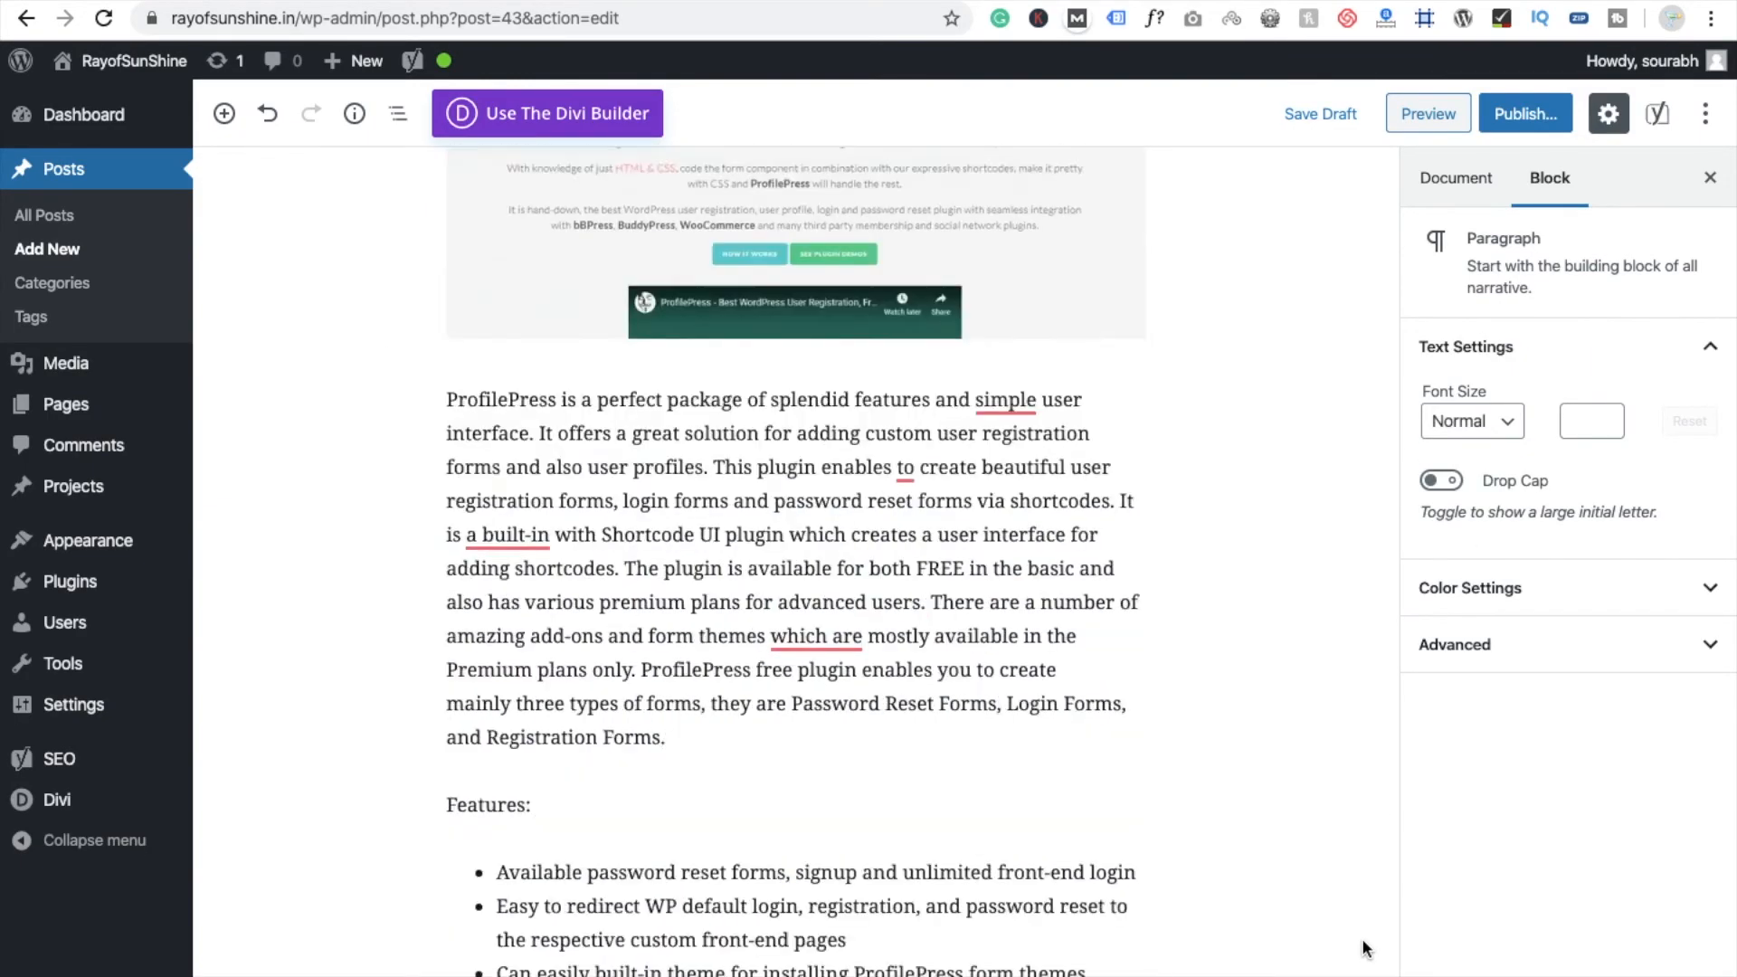
pyautogui.scroll(-10, 1365, 948)
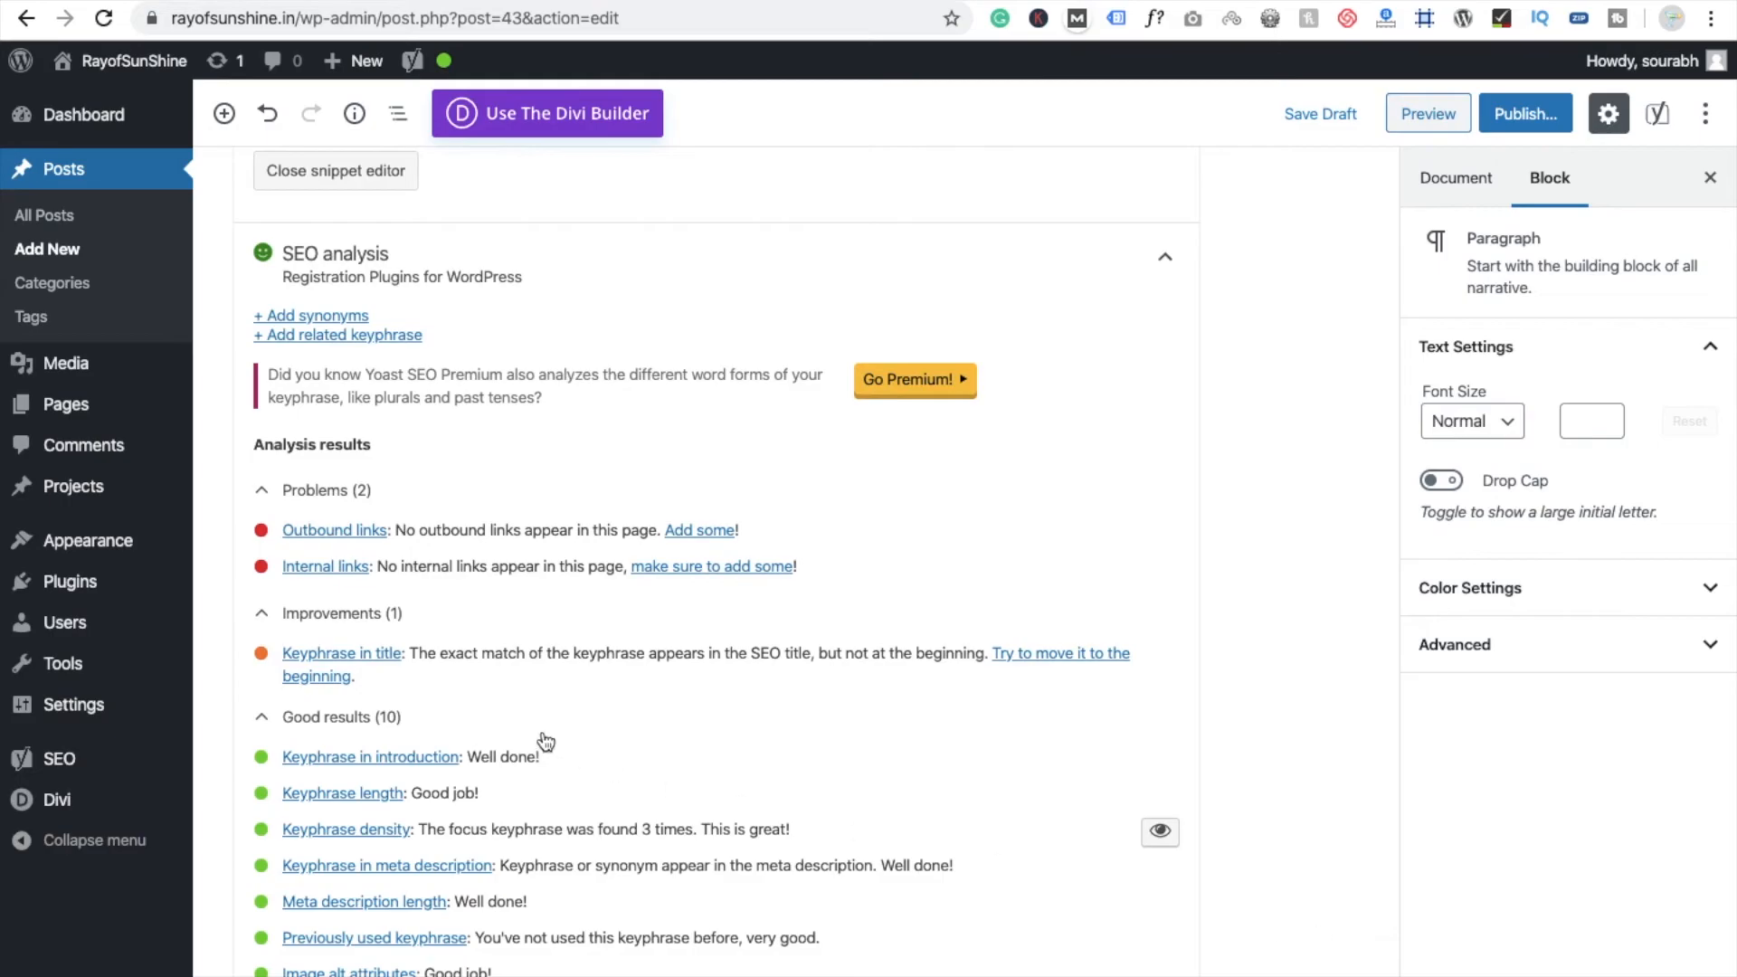
pyautogui.scroll(-1, 1042, 763)
pyautogui.scroll(-1, 850, 684)
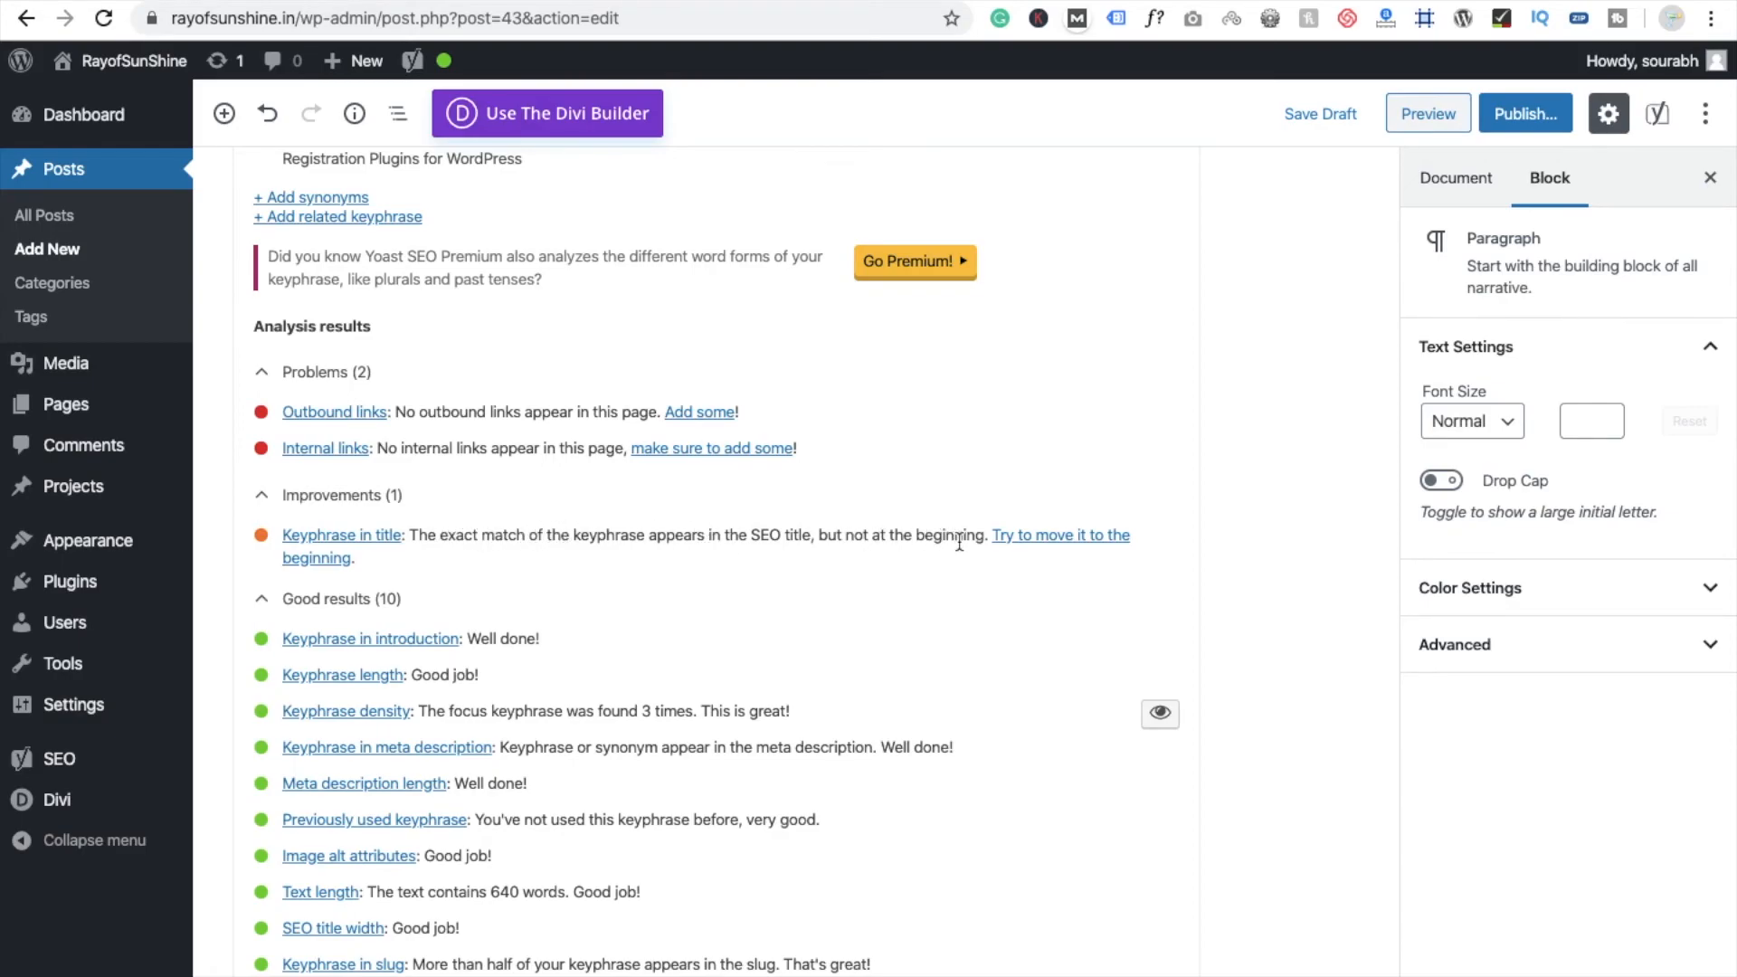
# - Insert "Registration Plugins for WordPress." as a separate paragraph above the introductory paragraph beginning "Every website must be user friendly"
pyautogui.scroll(15, 949, 544)
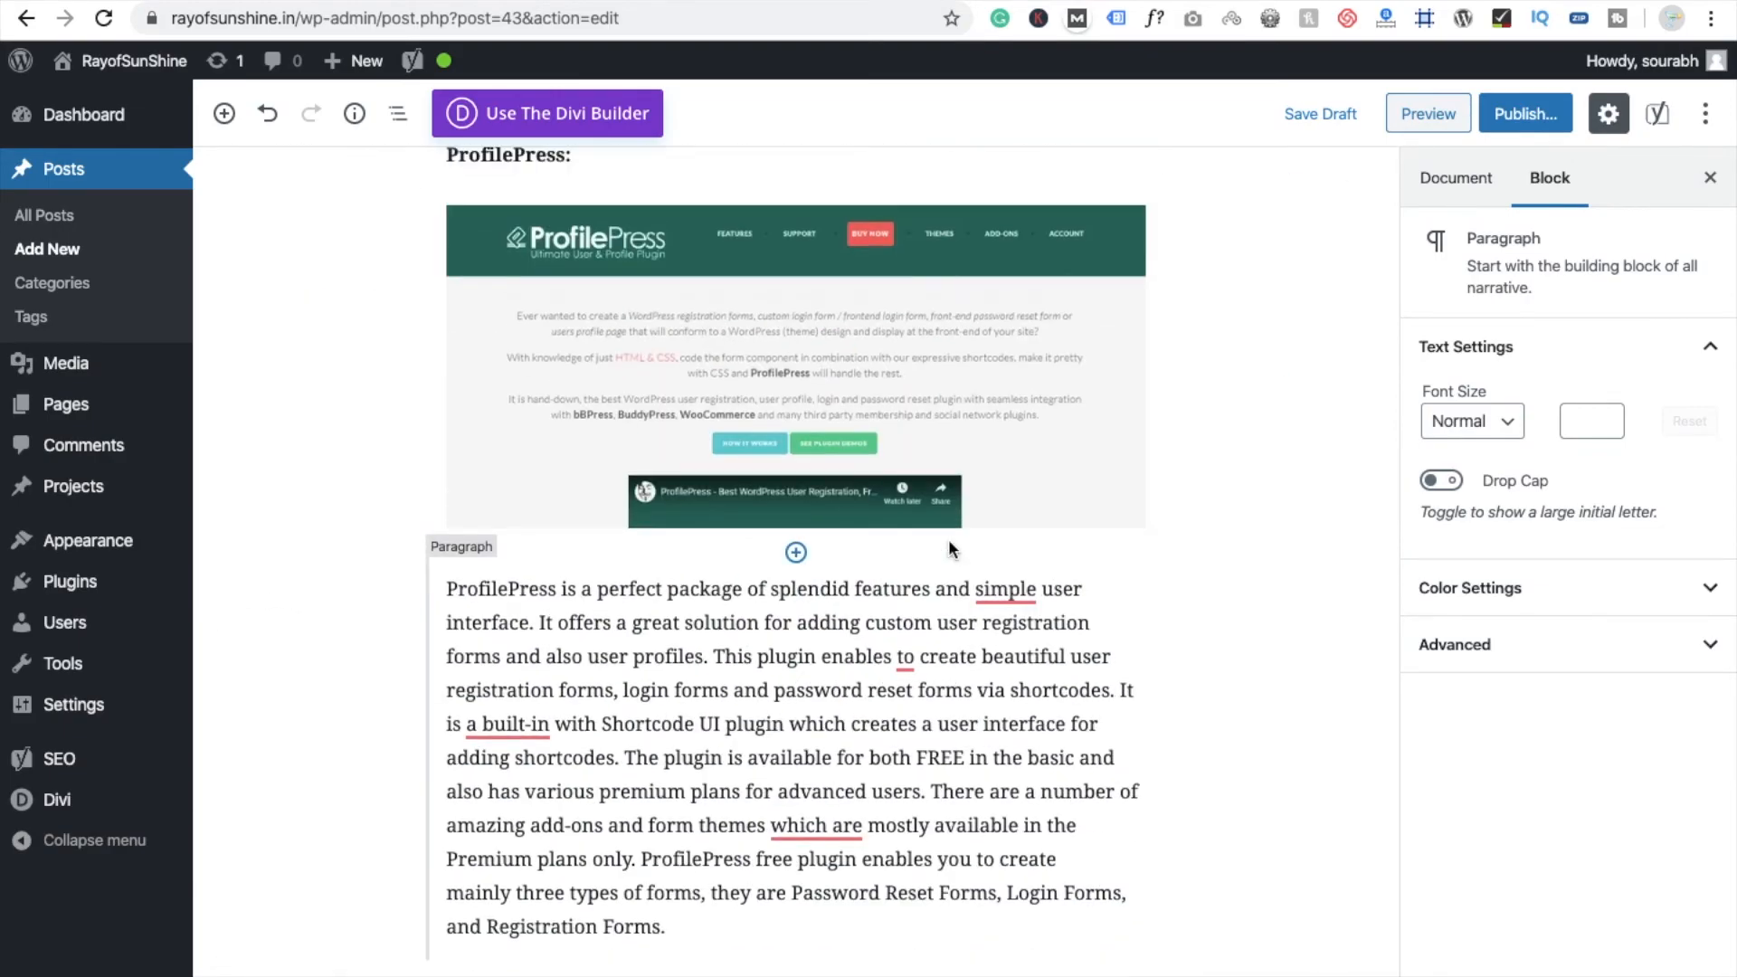
pyautogui.click(450, 590)
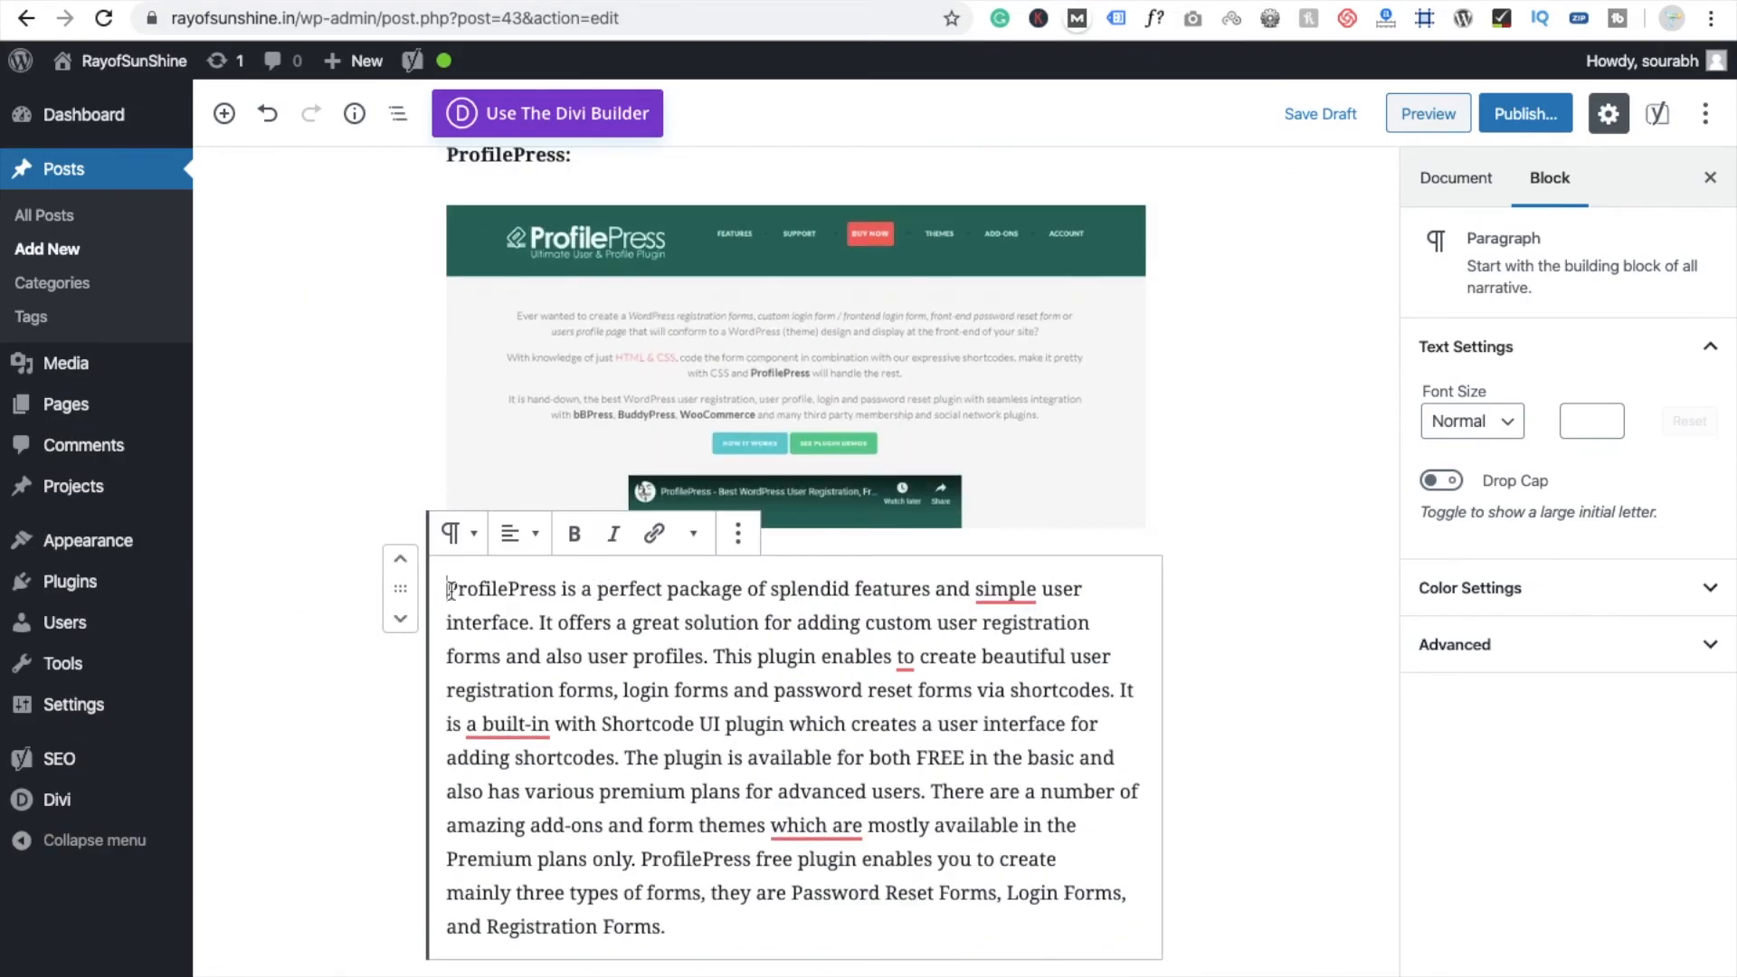
pyautogui.scroll(20, 453, 592)
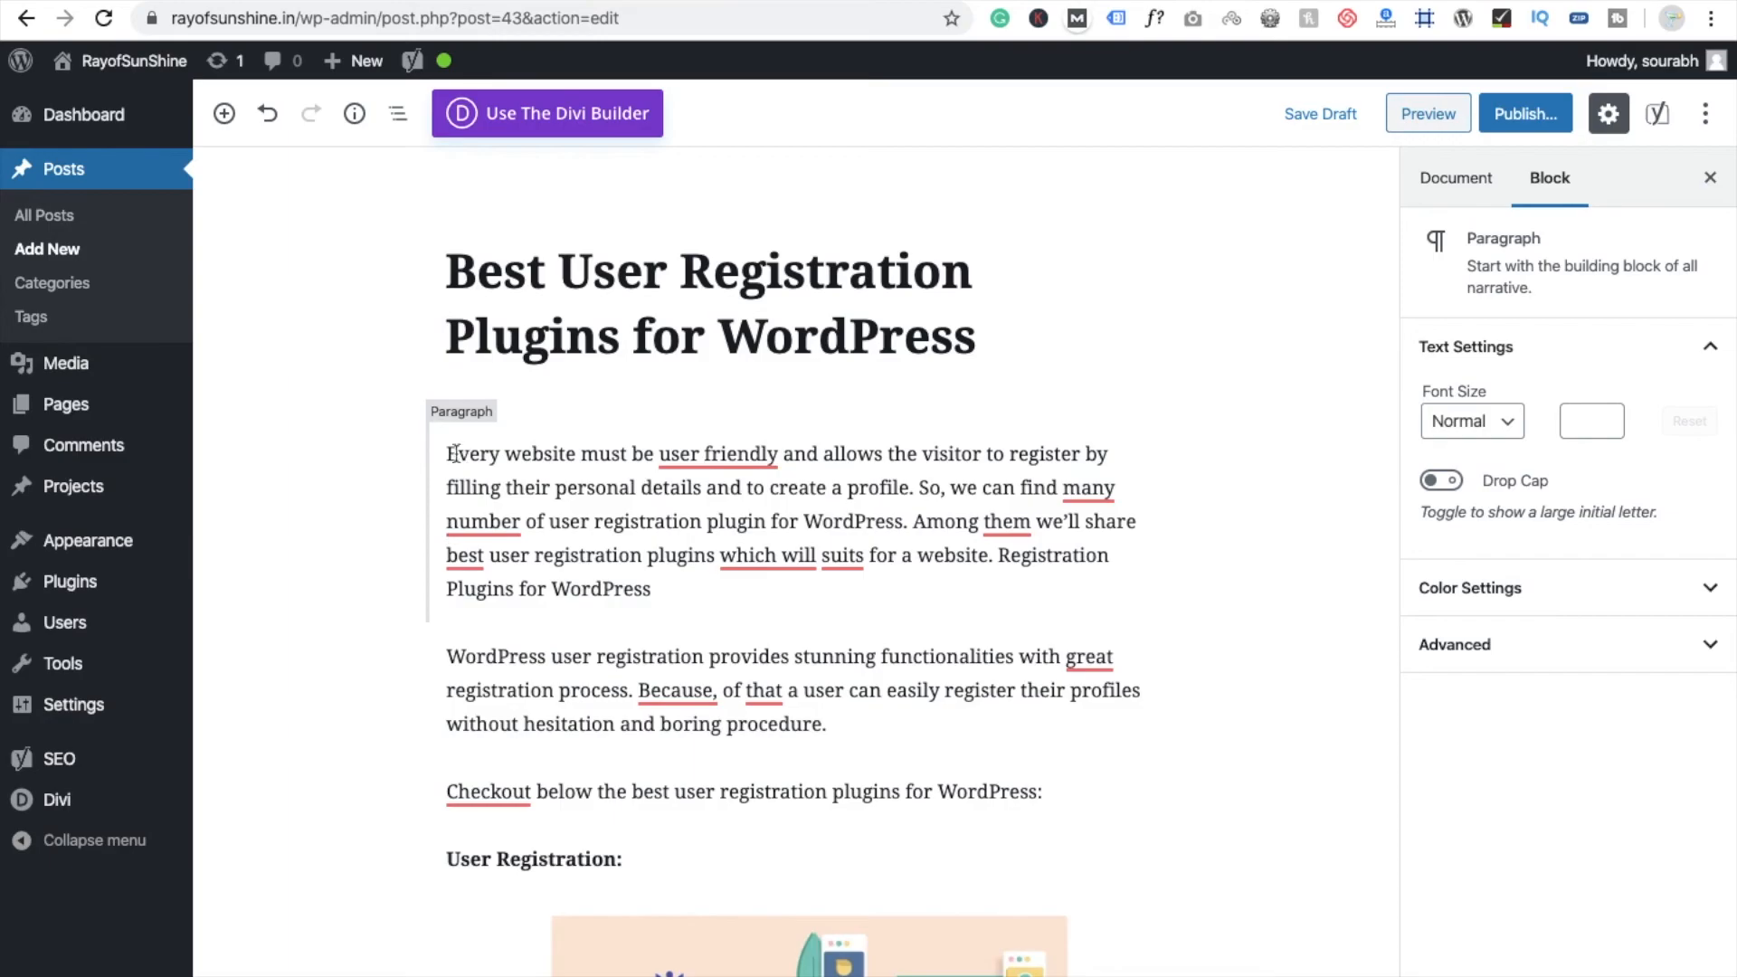
pyautogui.click(447, 453)
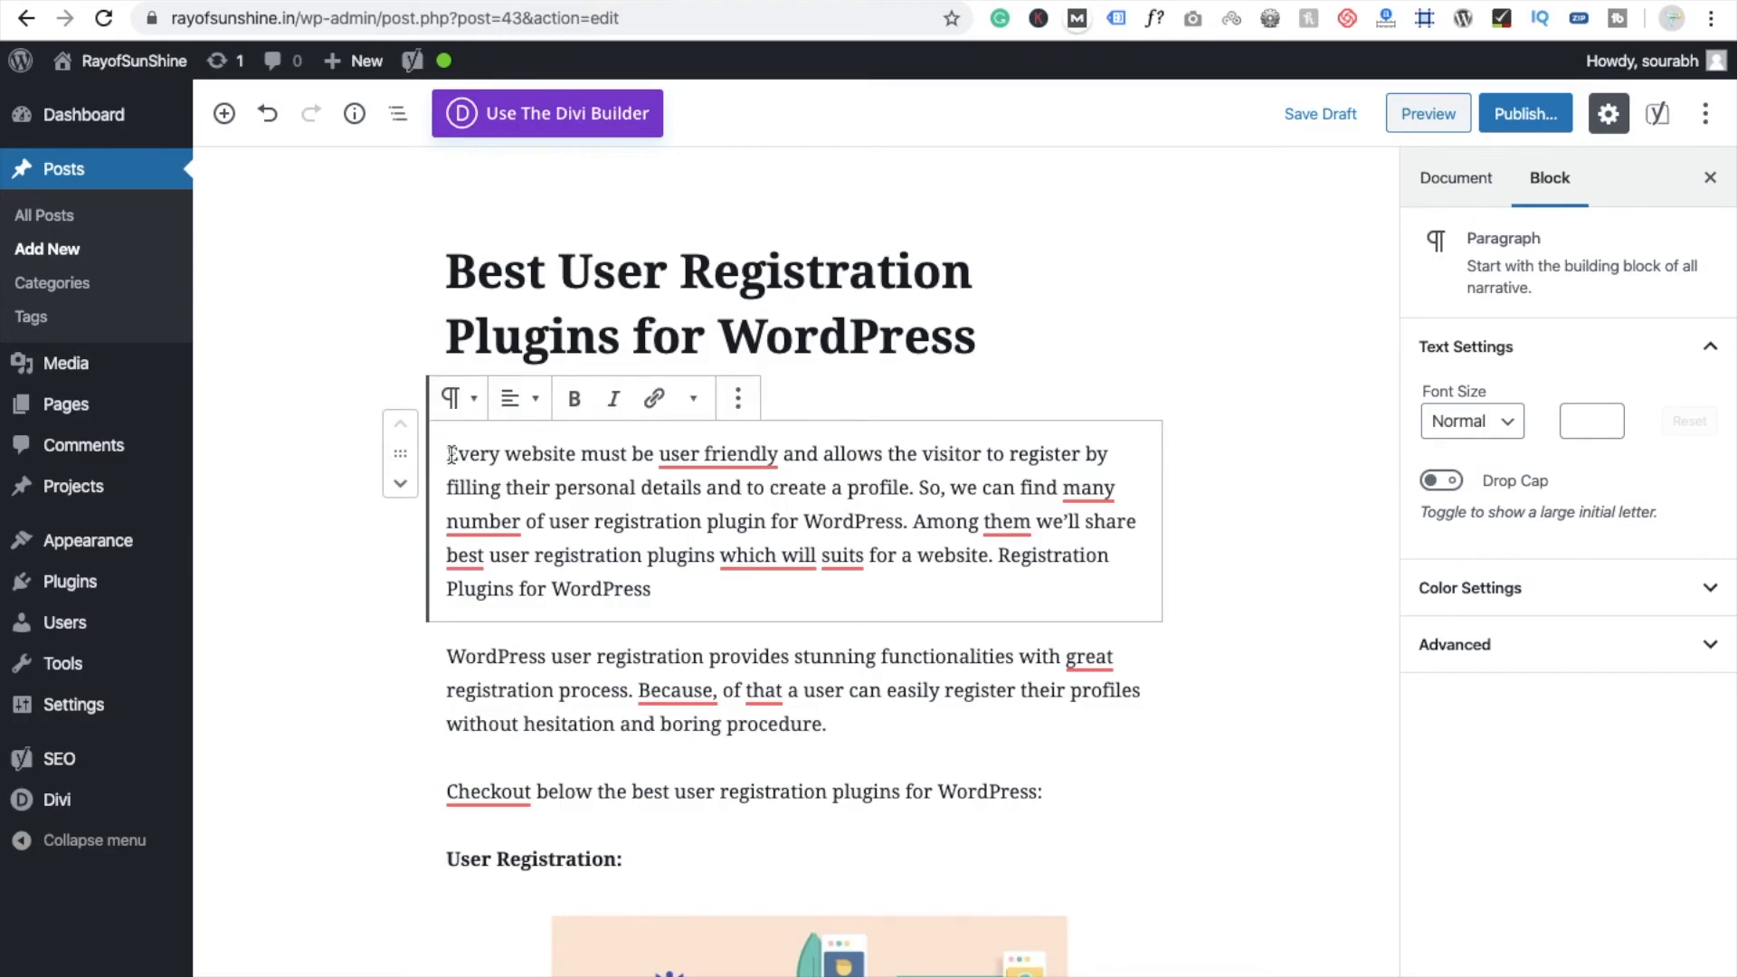
pyautogui.hotkey('ctrl', 'v')
pyautogui.write('.')
pyautogui.press('Return')
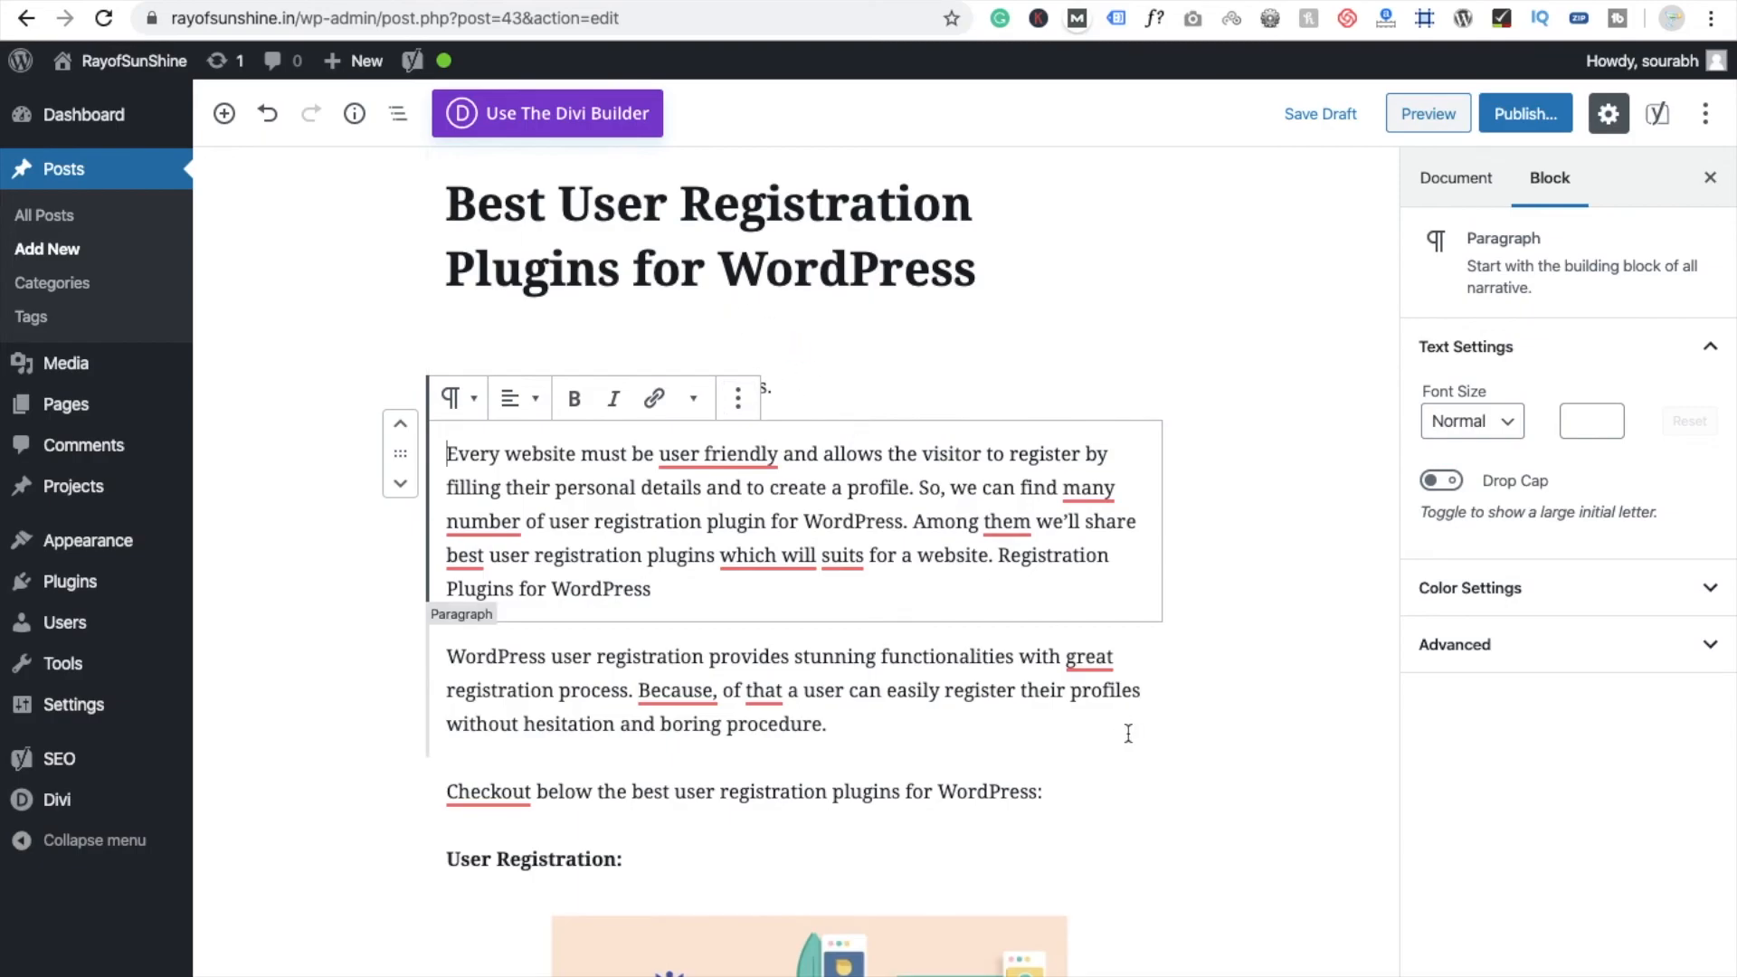
# - Review the snippet settings and the remaining problems, improvements and good results in the SEO analysis
pyautogui.scroll(-5, 1327, 818)
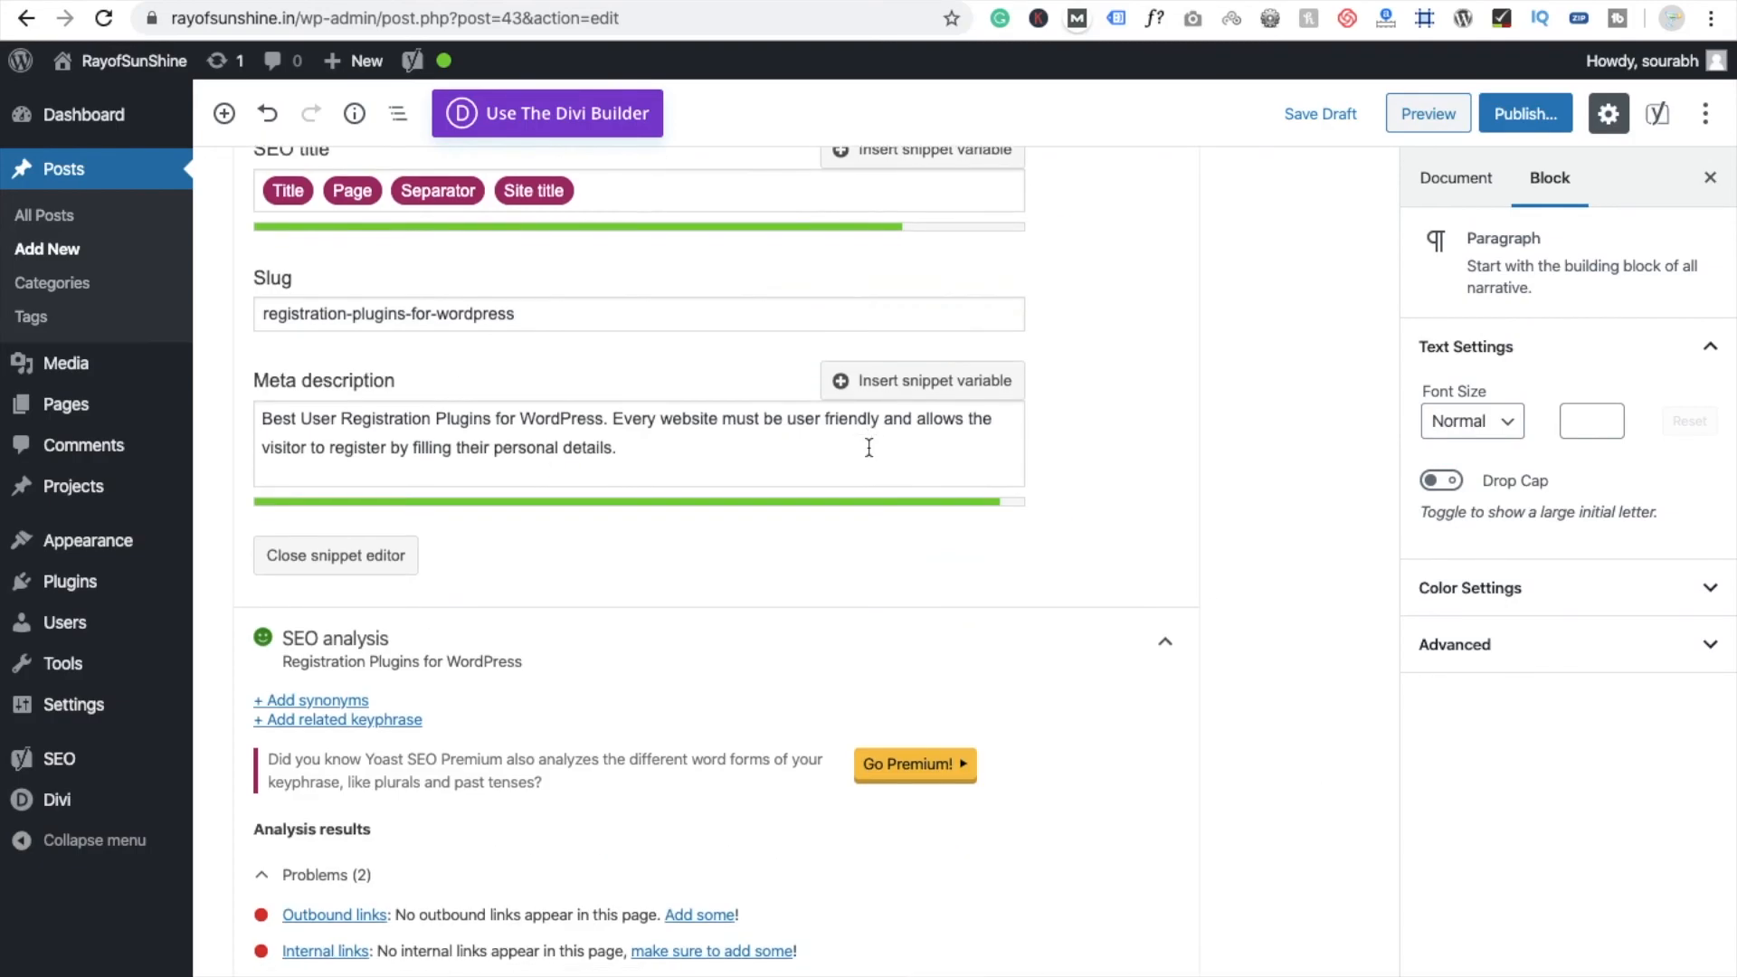
pyautogui.scroll(3, 868, 447)
pyautogui.scroll(-2, 869, 447)
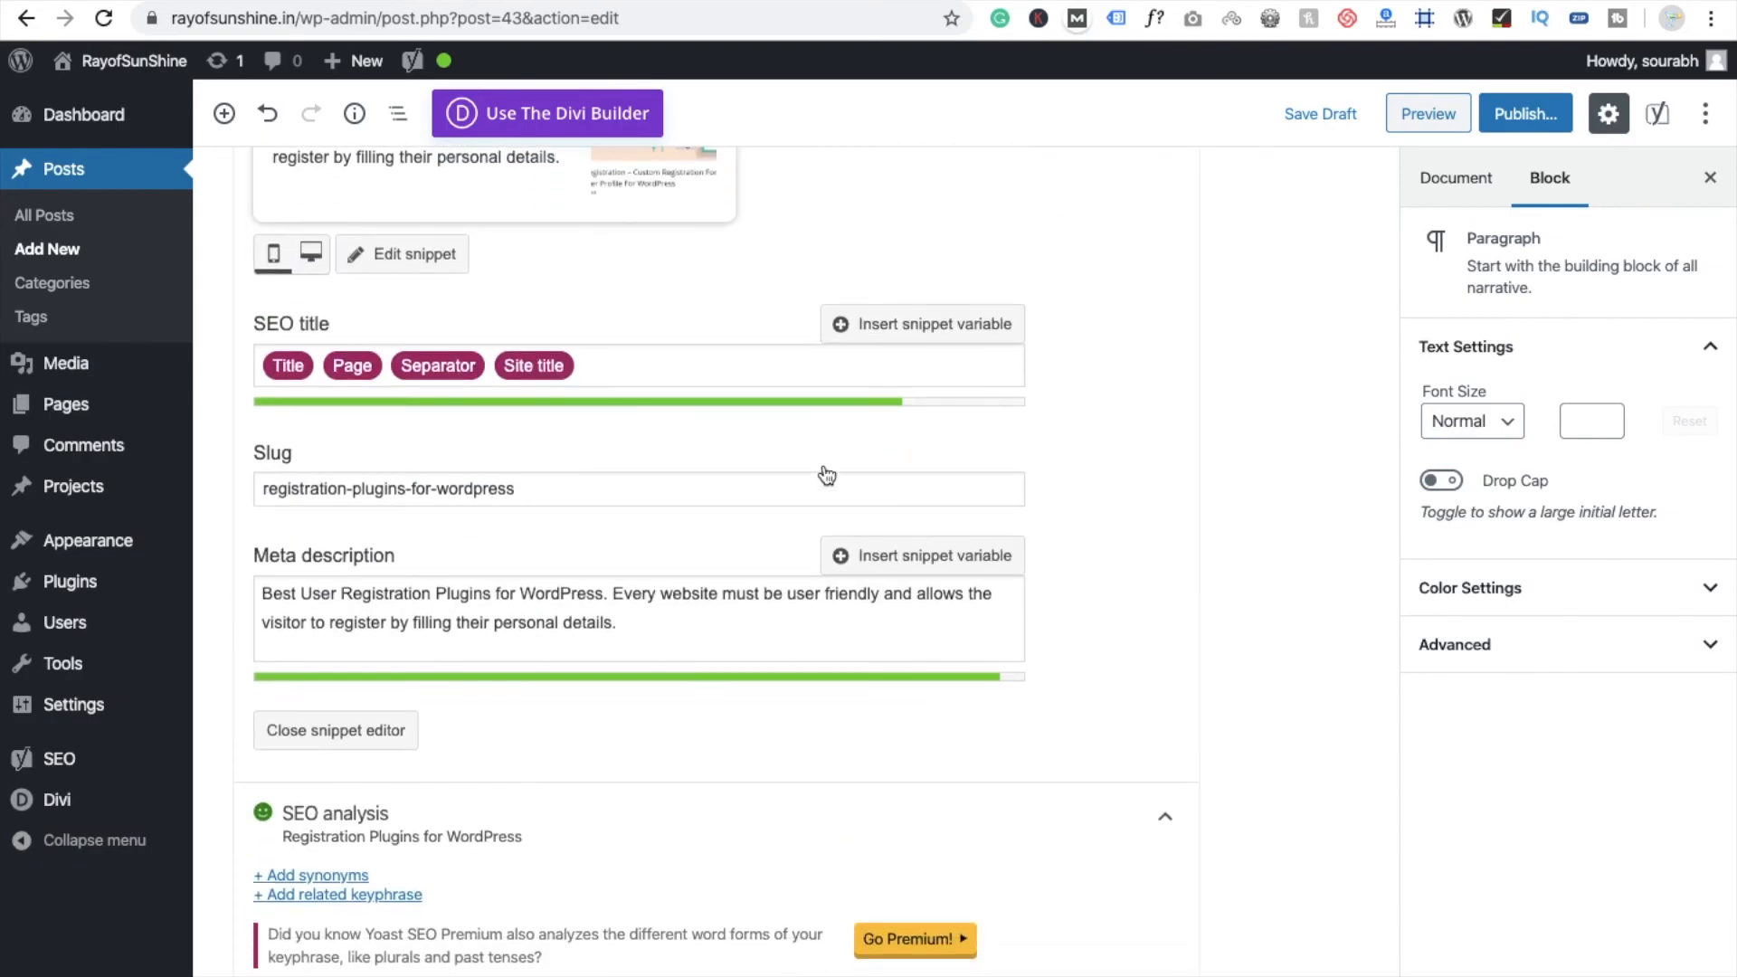
pyautogui.scroll(-1, 865, 771)
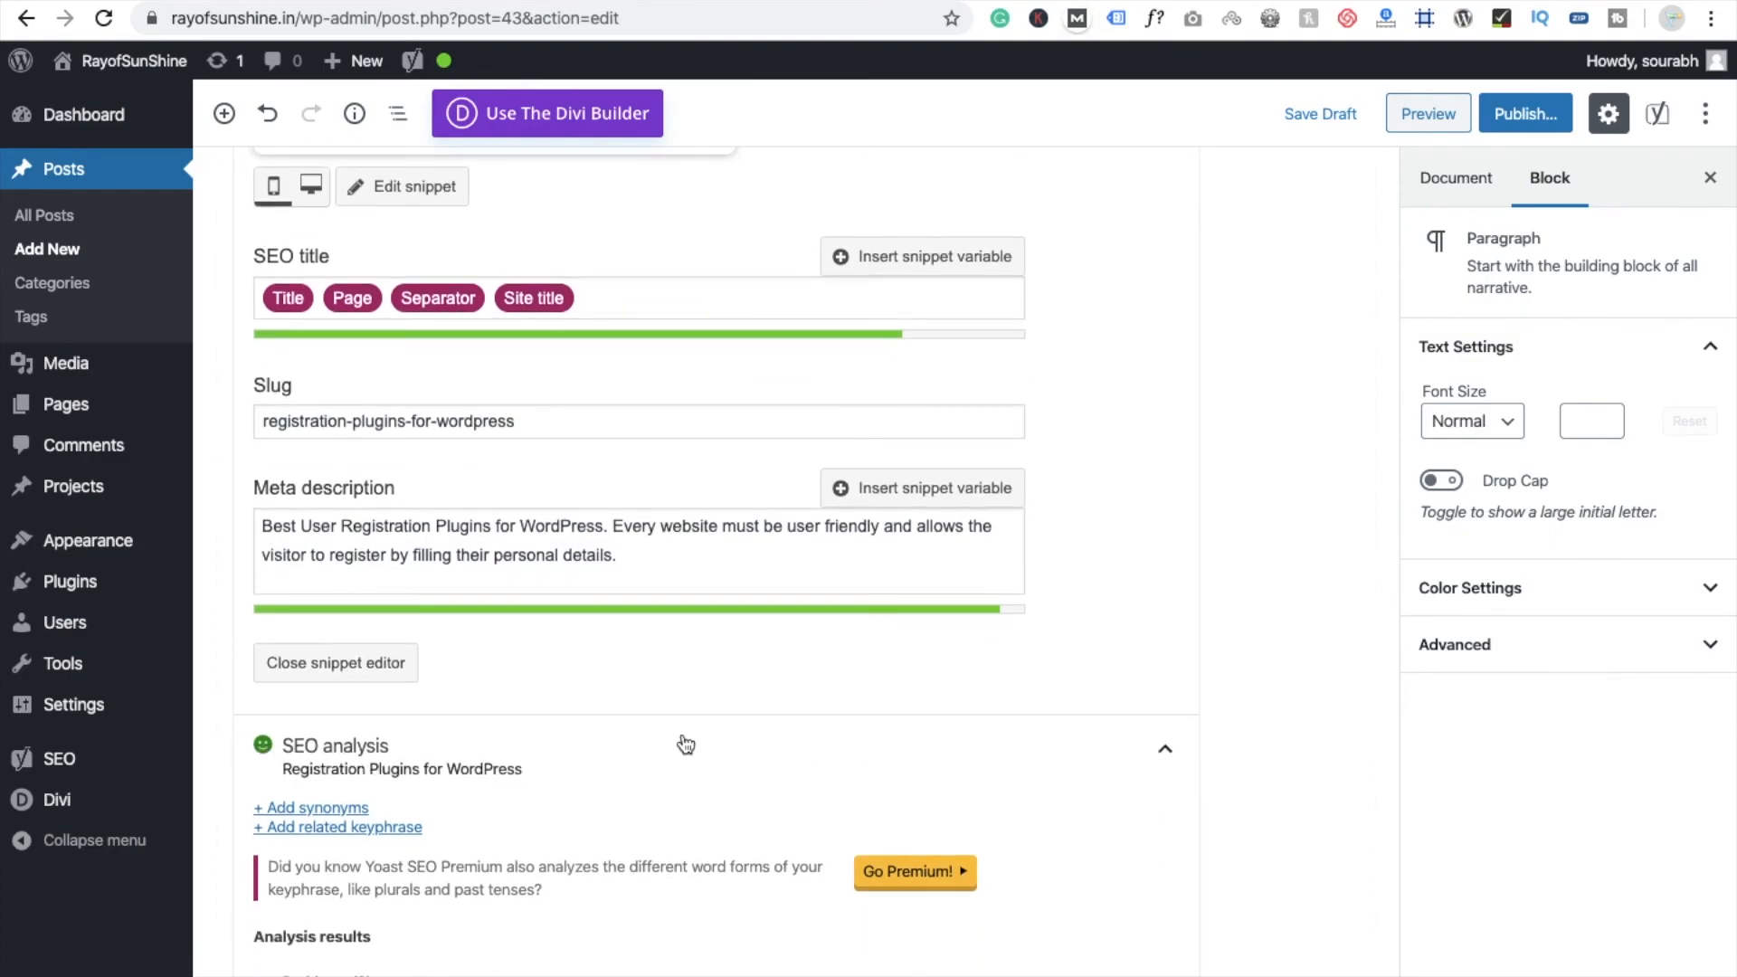
pyautogui.scroll(-8, 684, 744)
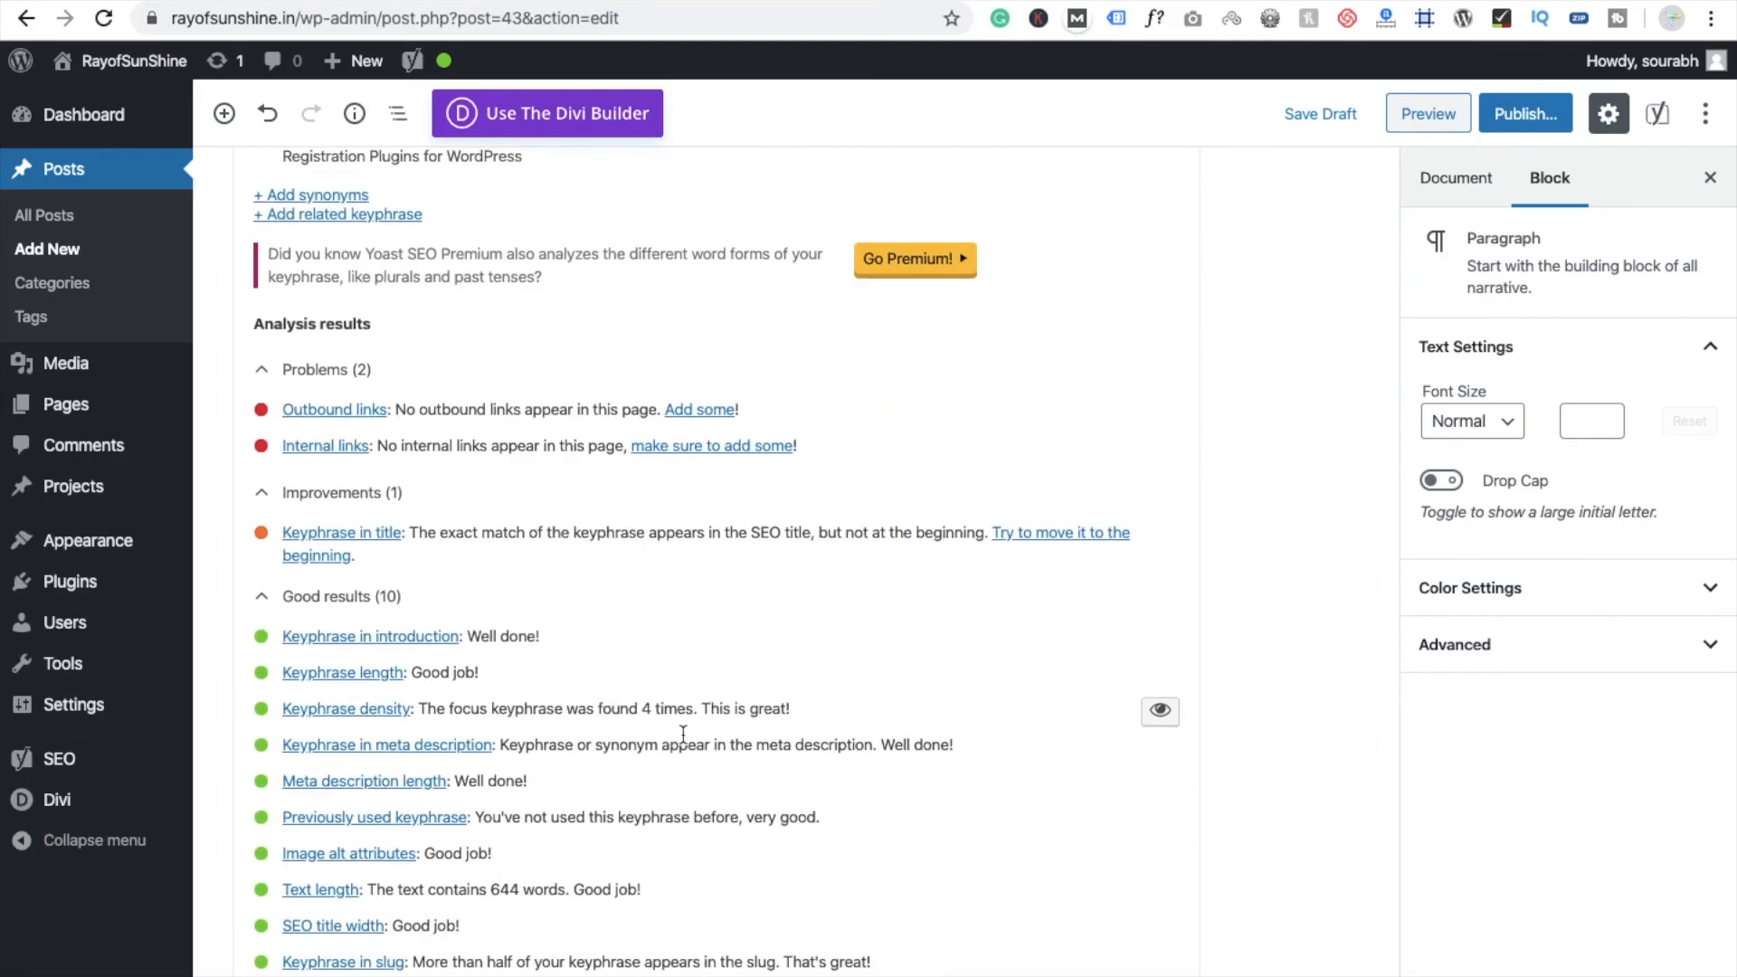
pyautogui.scroll(4, 683, 733)
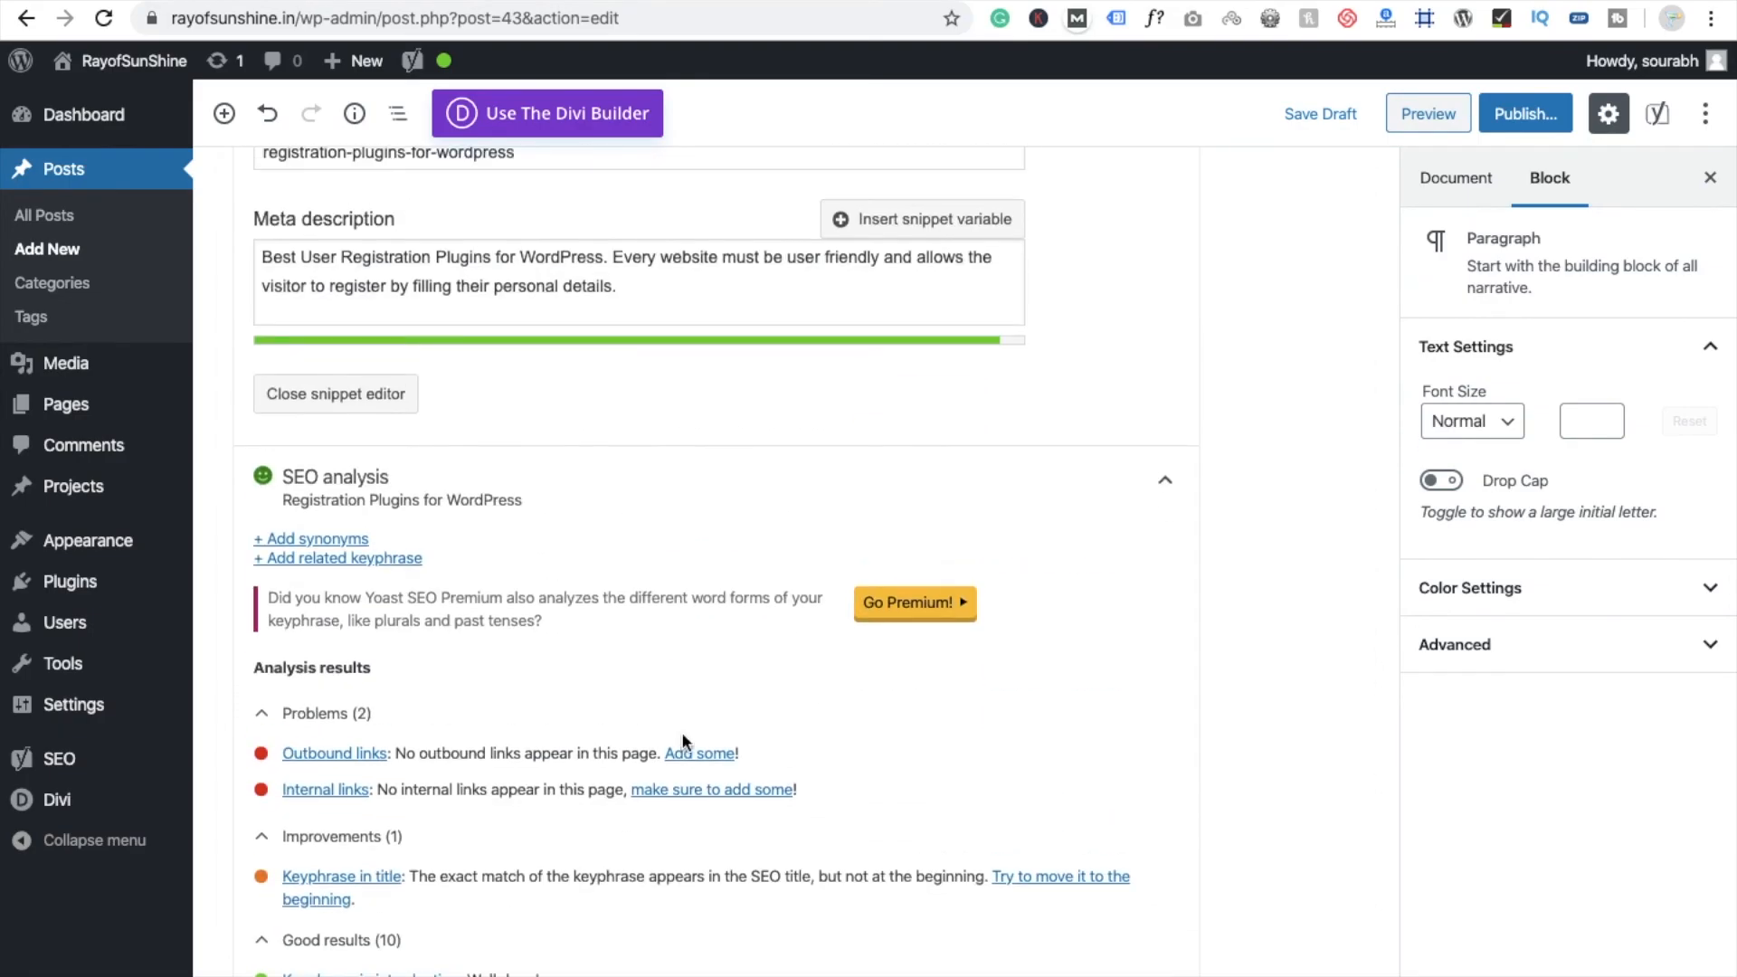
pyautogui.scroll(-7, 821, 833)
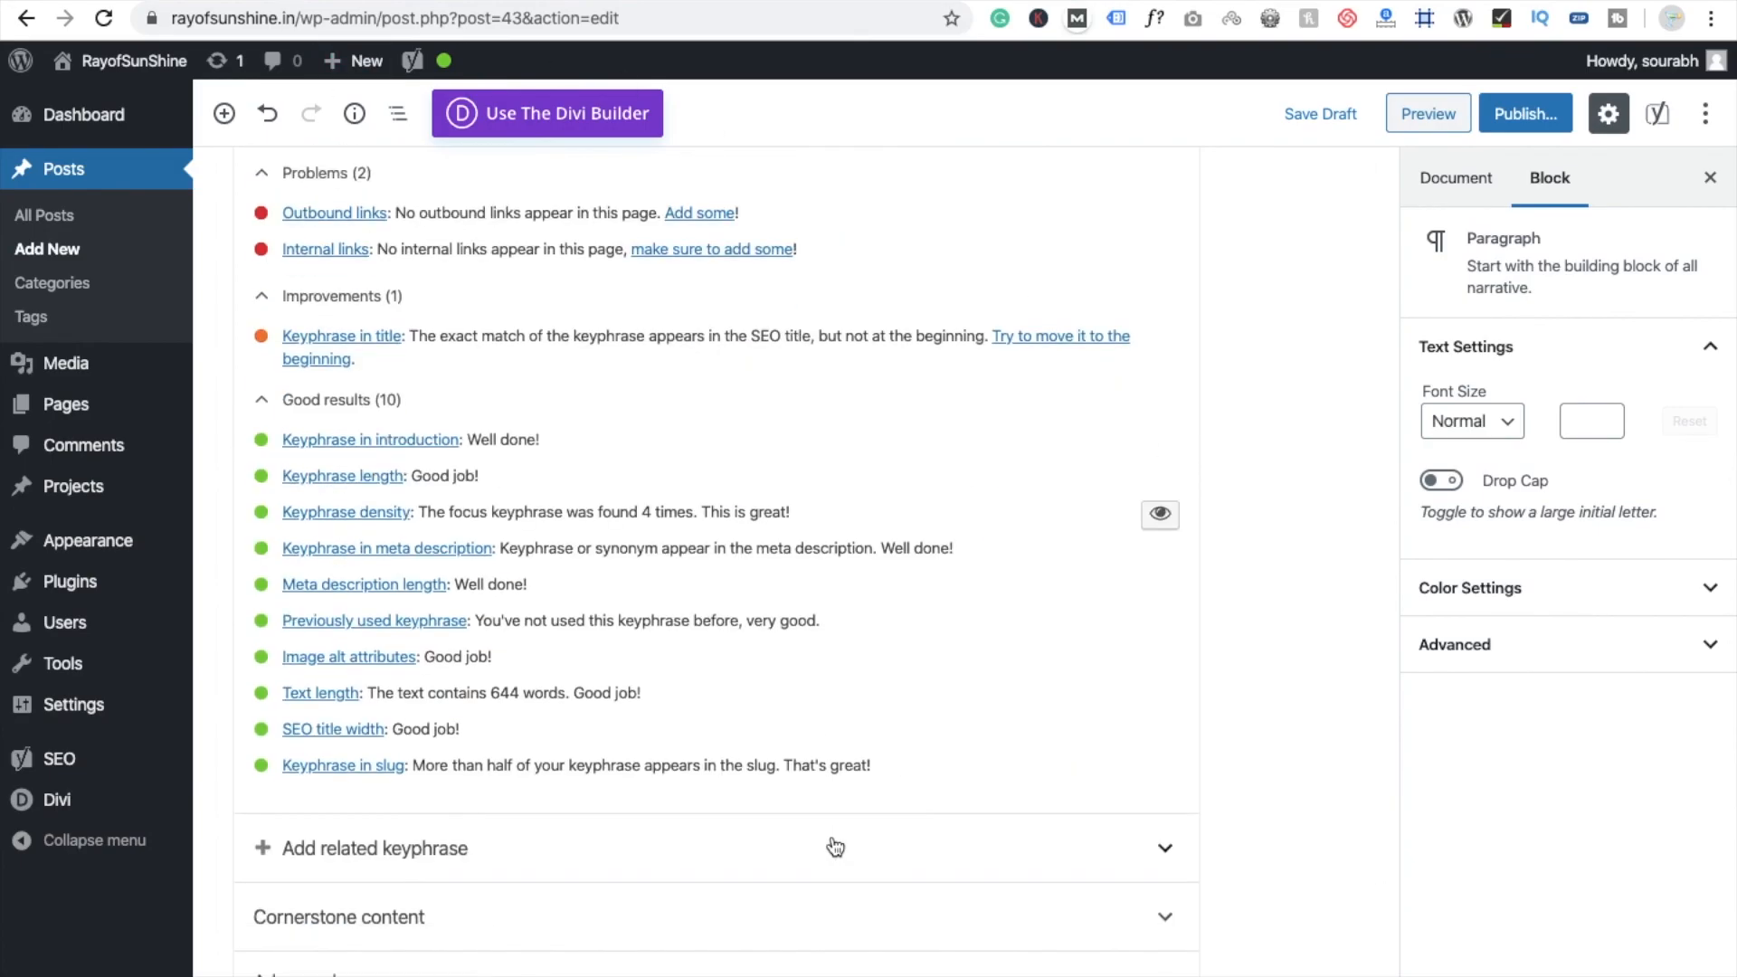
# - Publish the post immediately with public visibility
pyautogui.scroll(15, 835, 847)
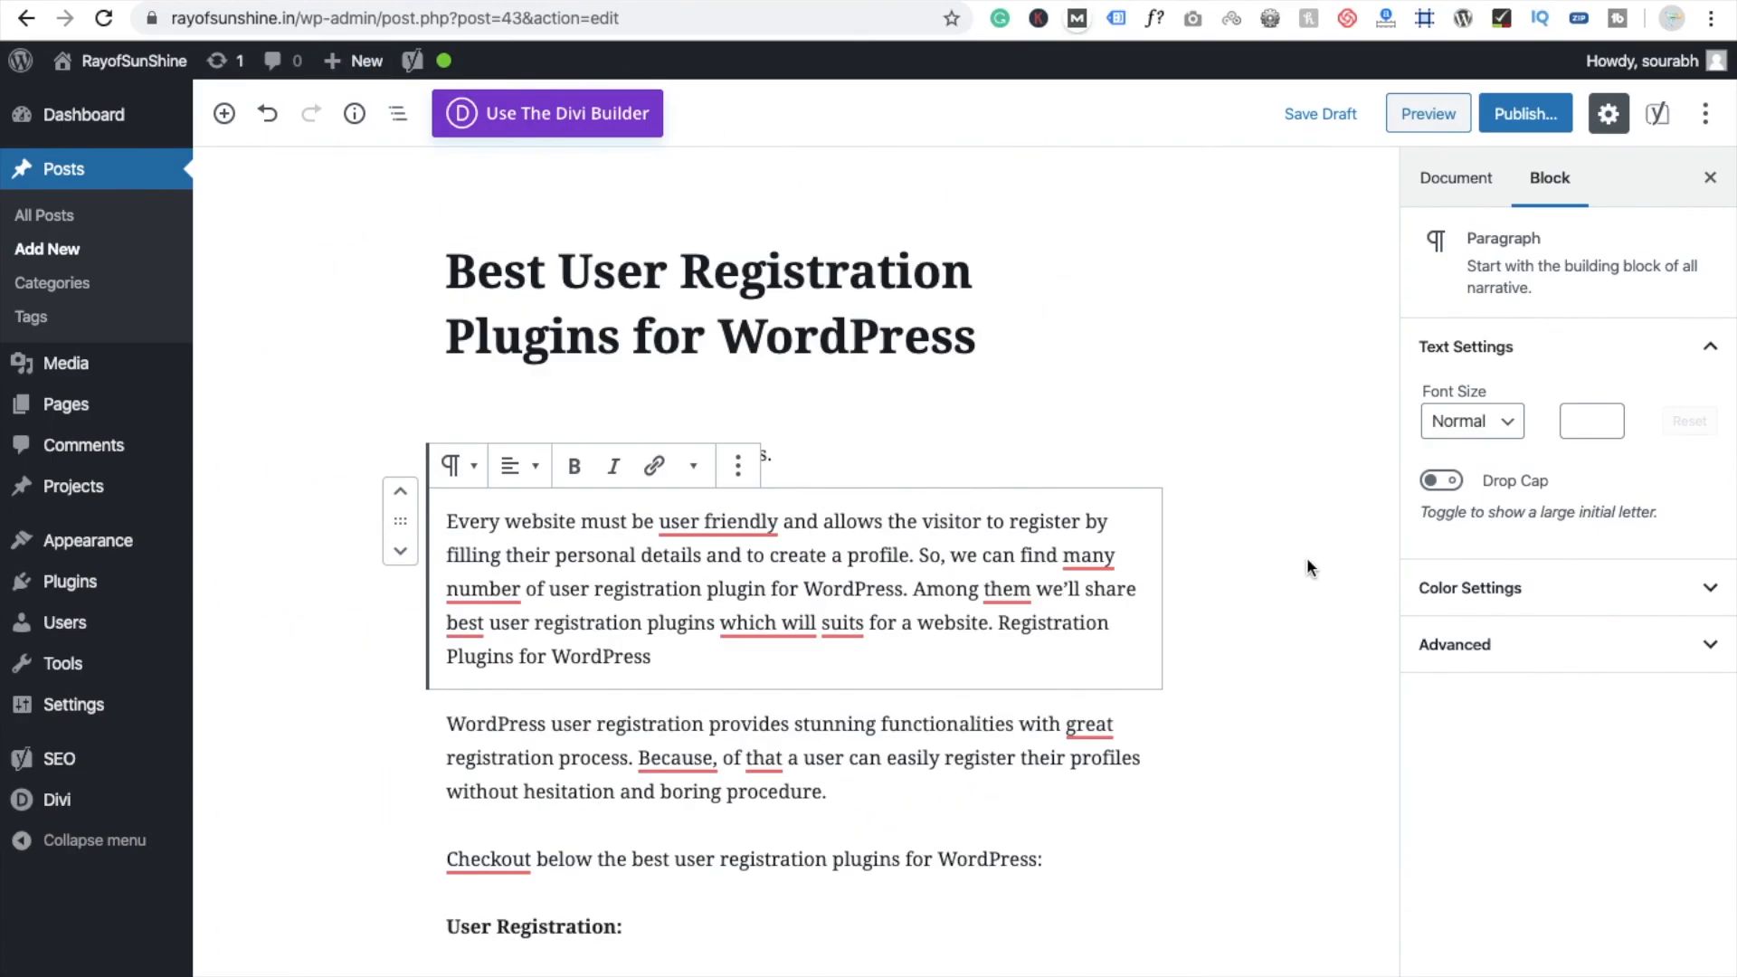
pyautogui.click(1556, 123)
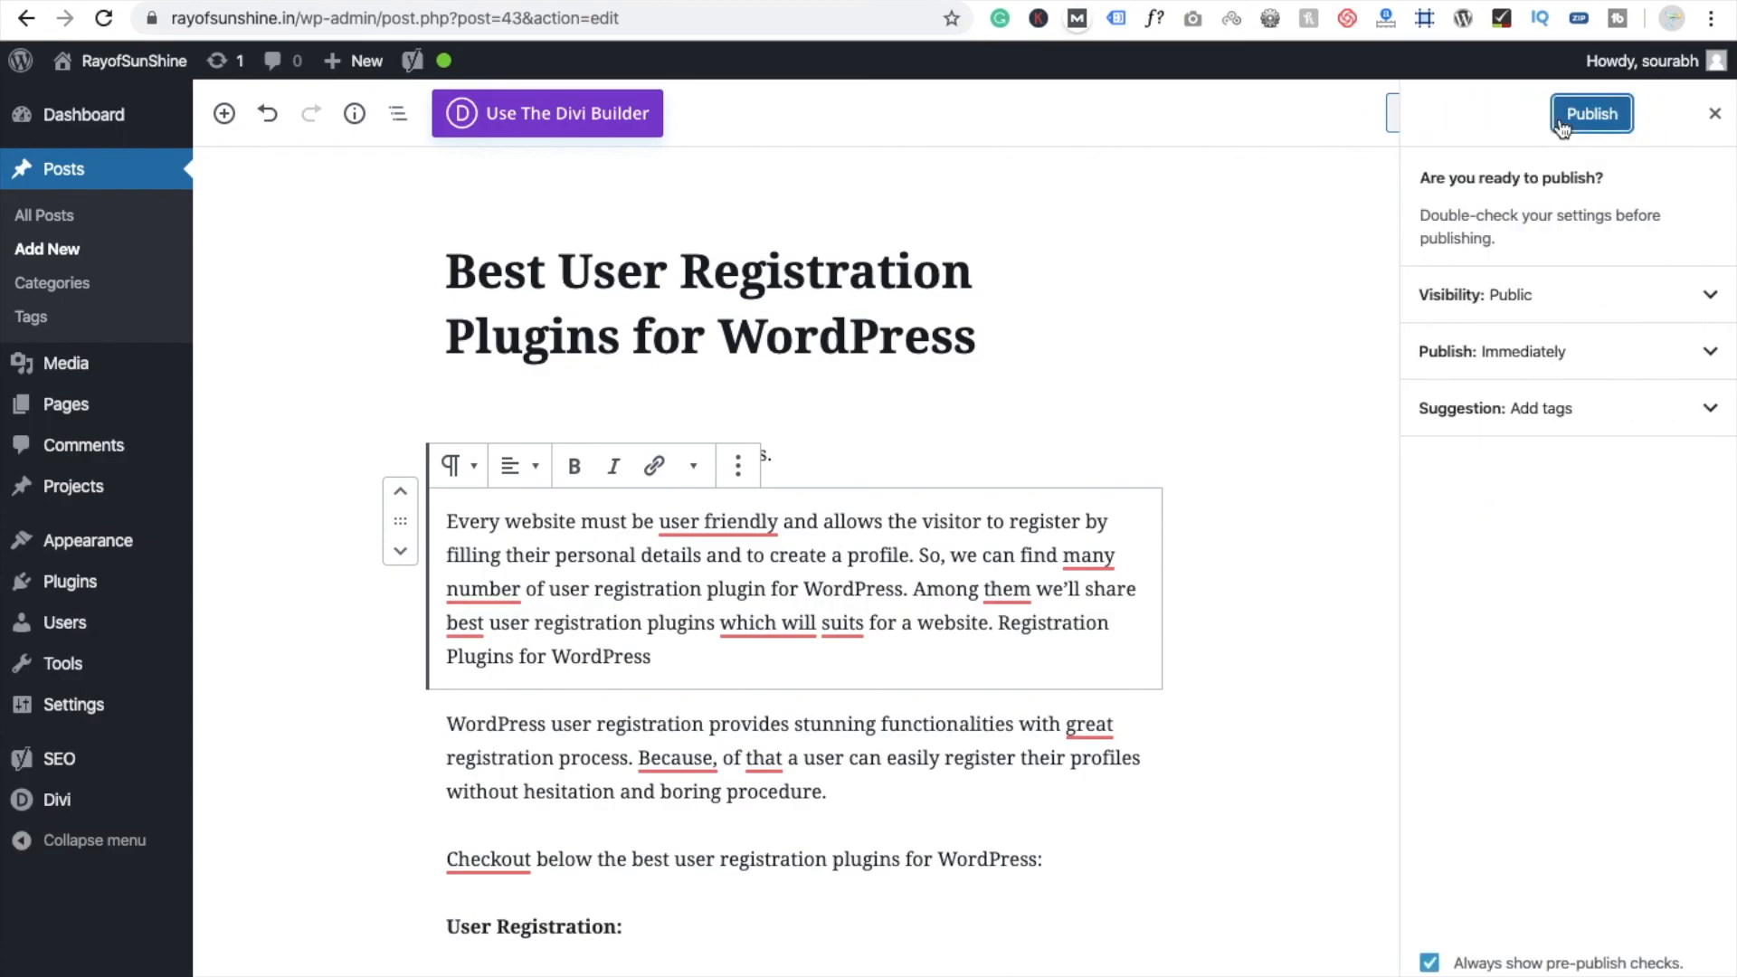
pyautogui.click(1592, 115)
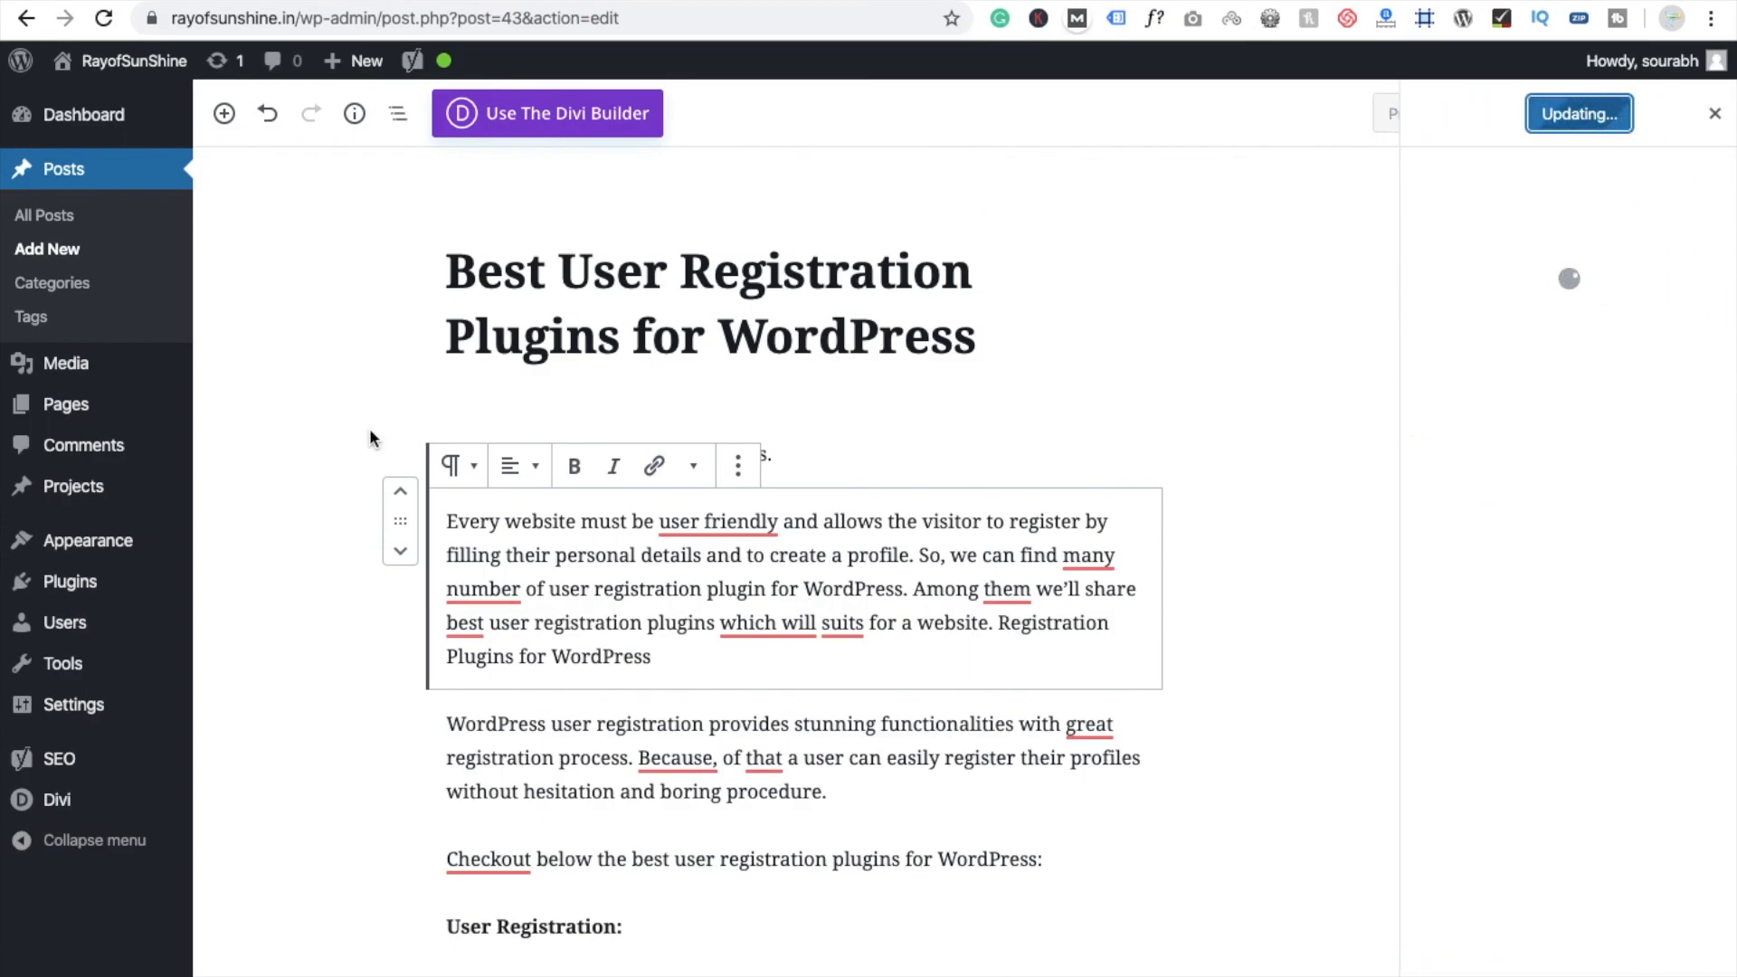